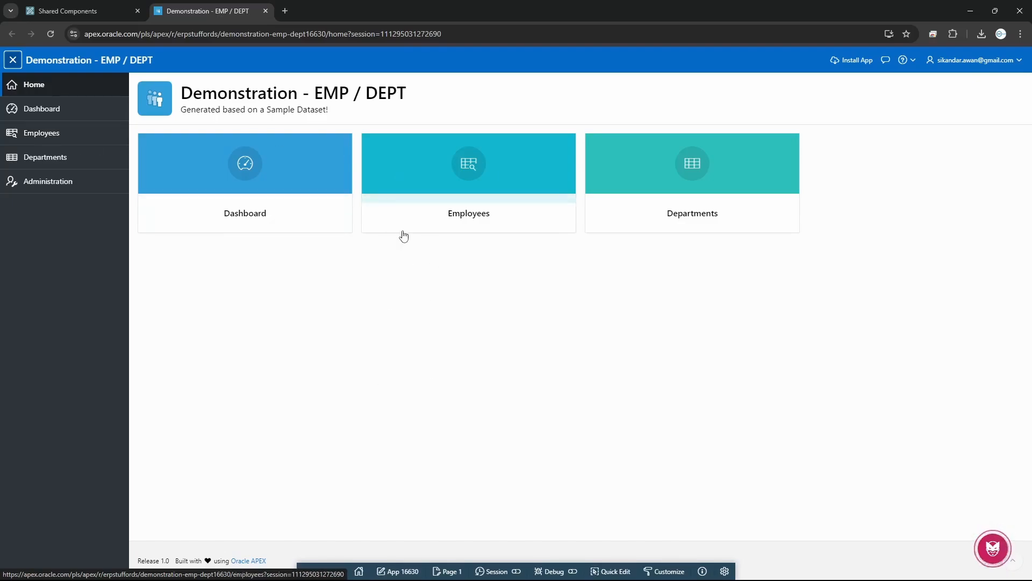
Open the Authorization Schemes list in application 16630's Shared Components
click(99, 12)
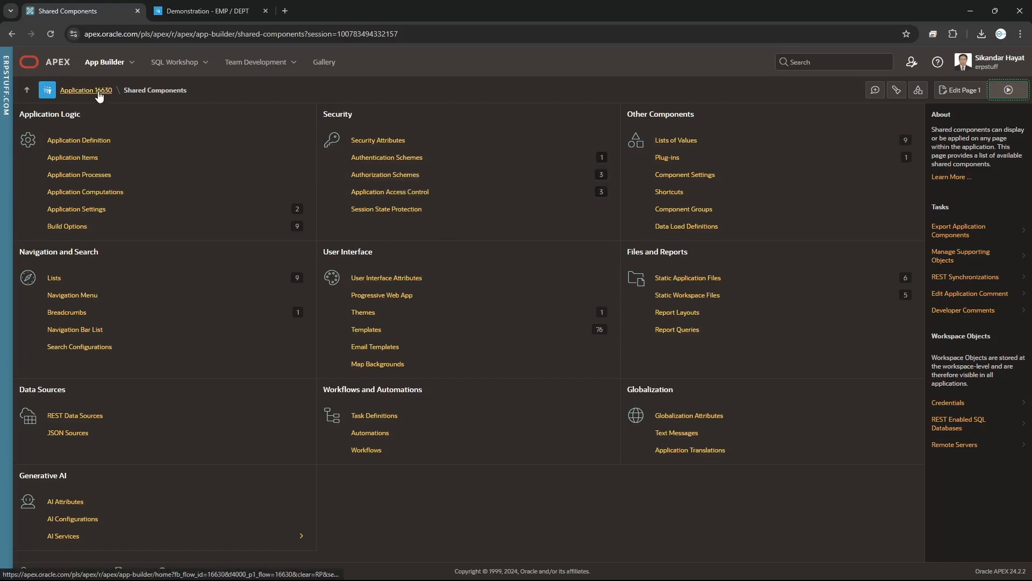
click(83, 92)
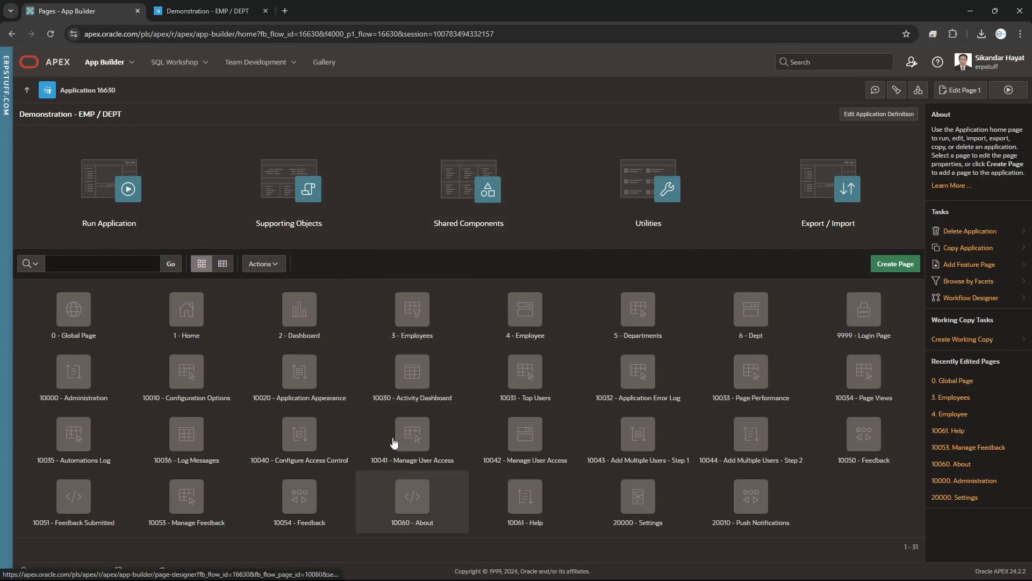
click(918, 91)
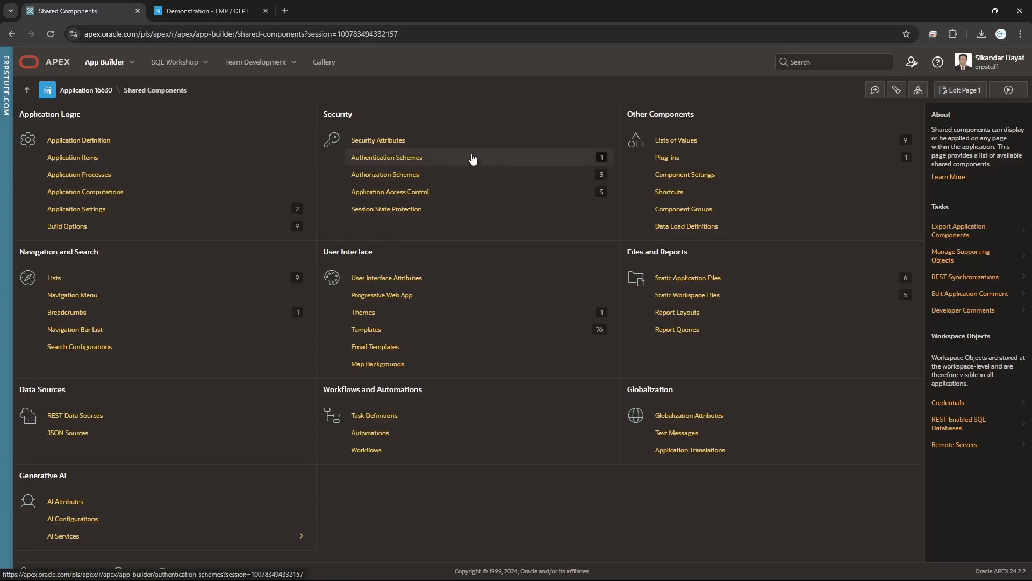
click(407, 176)
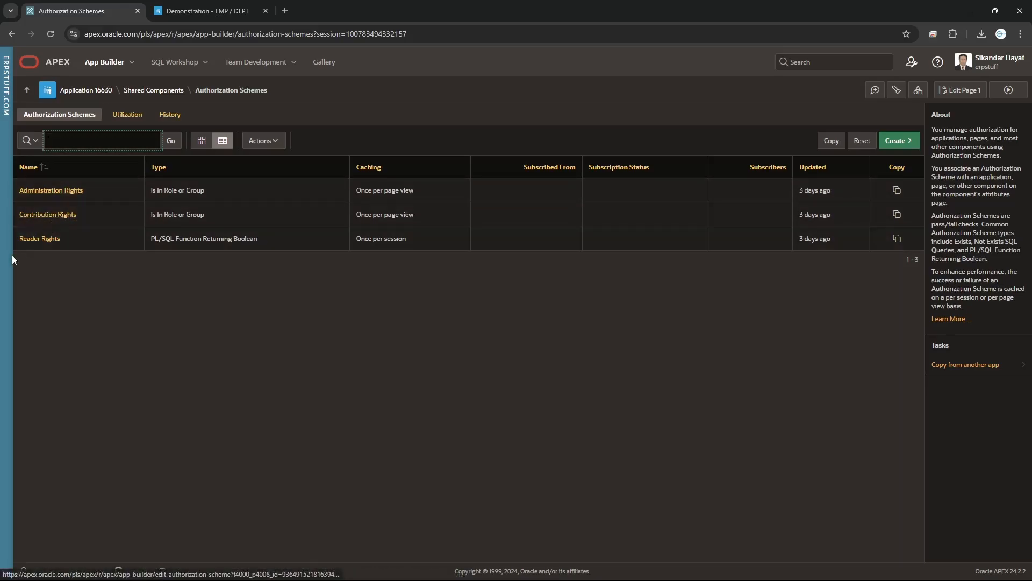
click(76, 192)
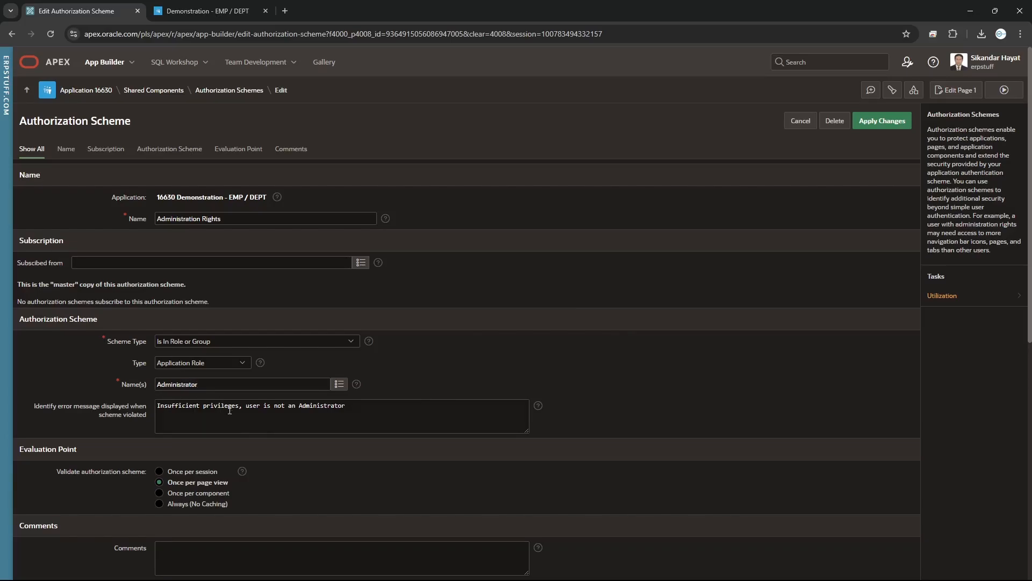
scroll(239, 433, down, 3)
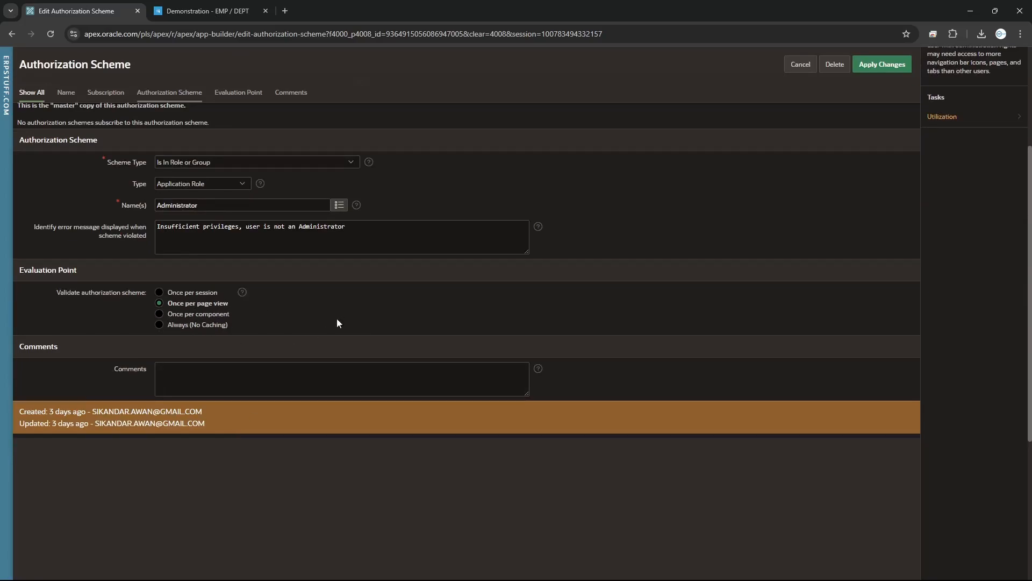
scroll(271, 362, up, 3)
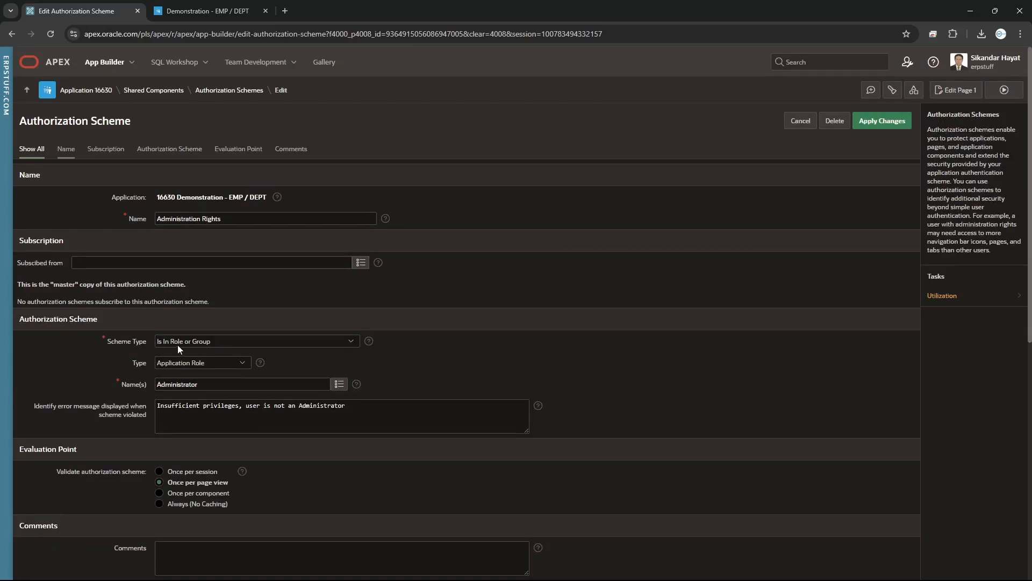
click(241, 345)
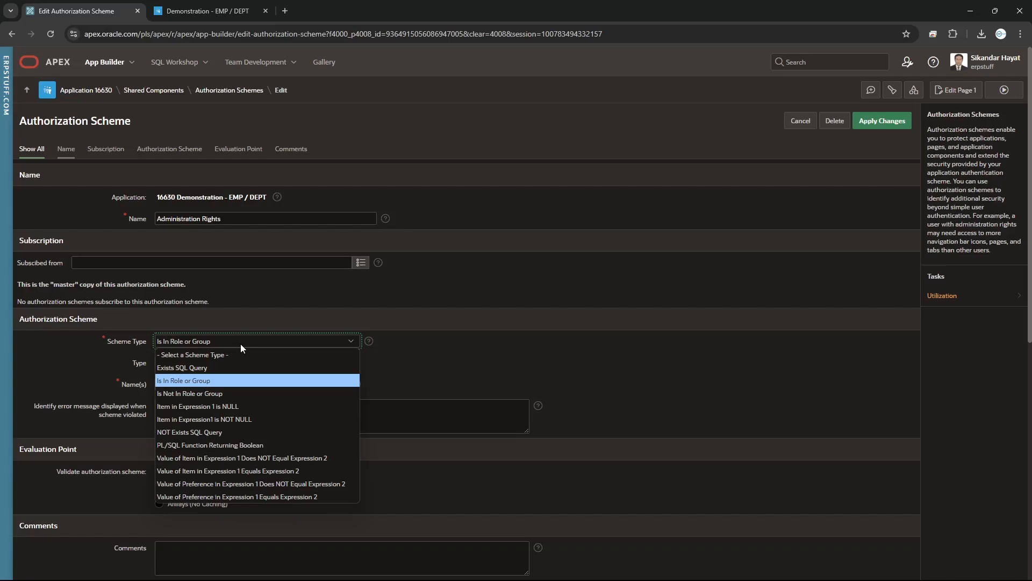
click(240, 343)
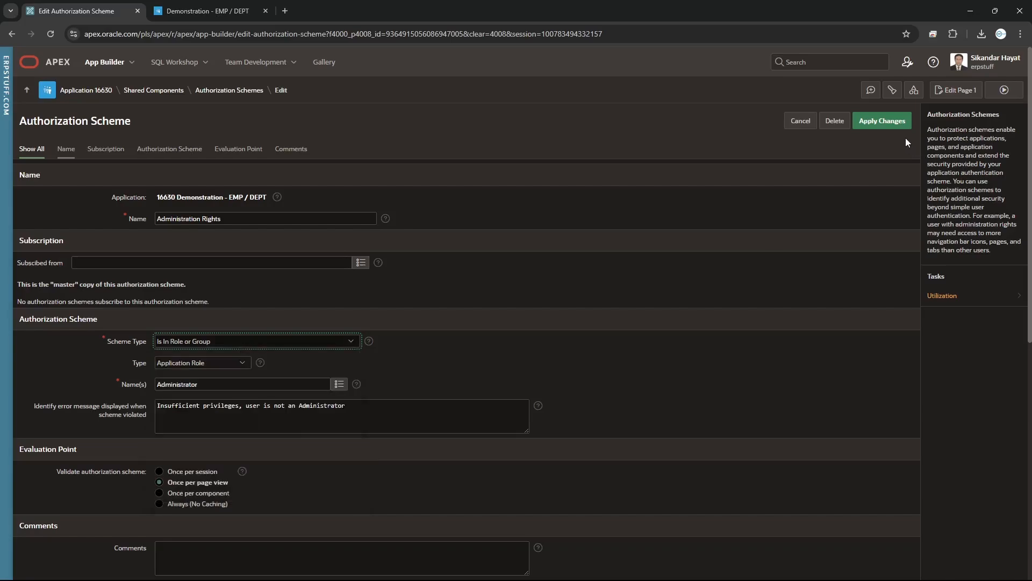
click(801, 122)
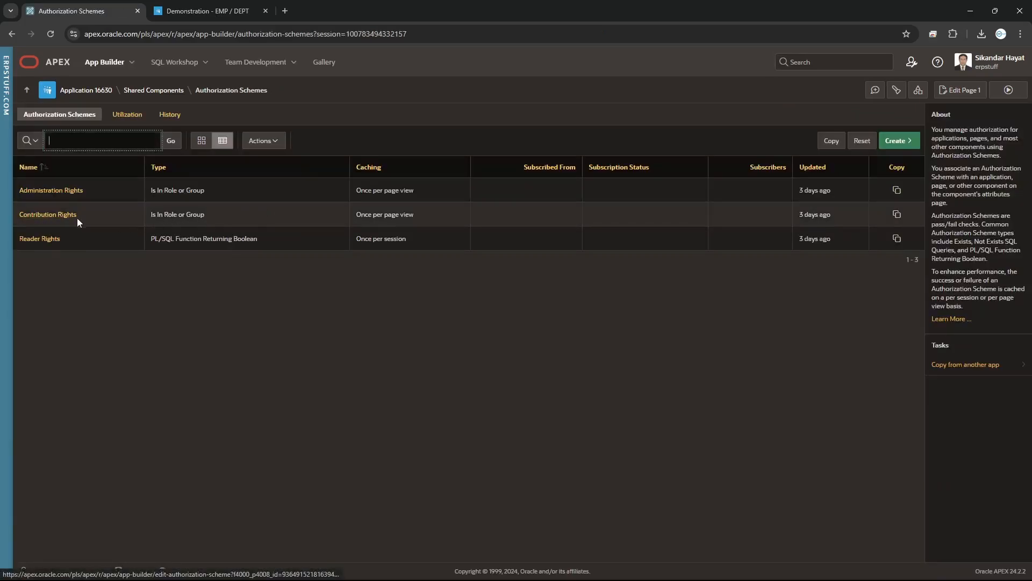
click(47, 239)
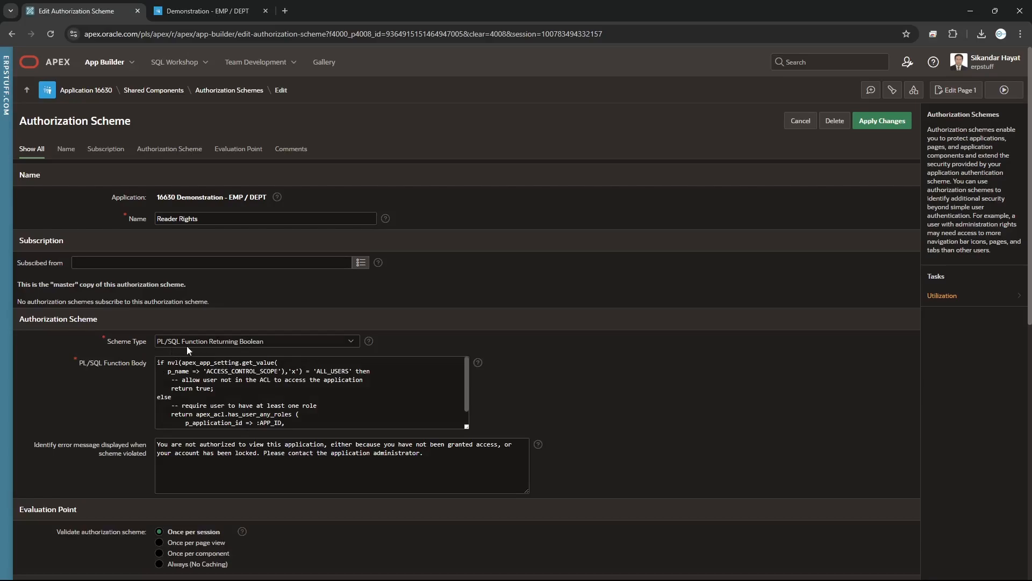
click(263, 341)
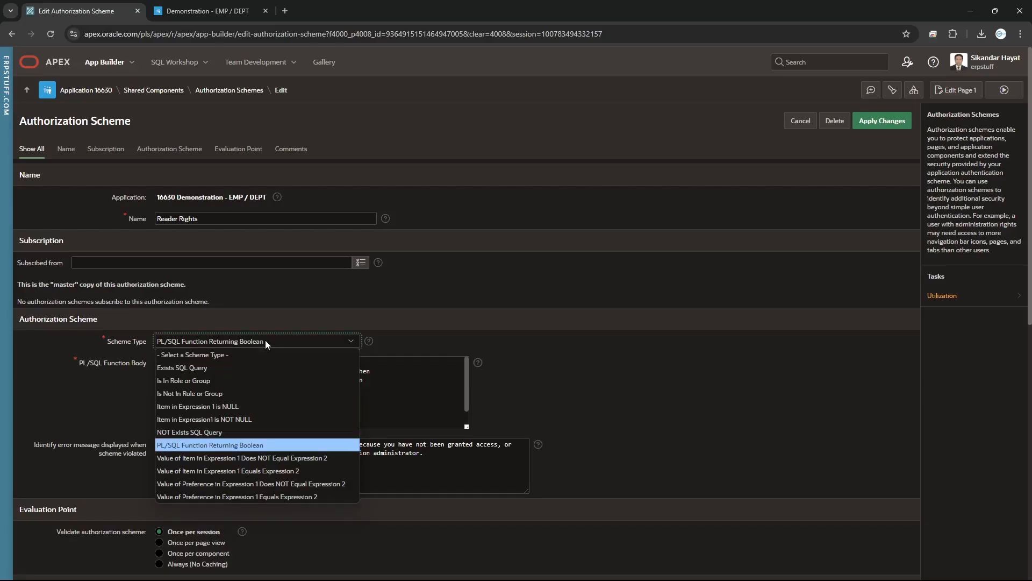
click(265, 341)
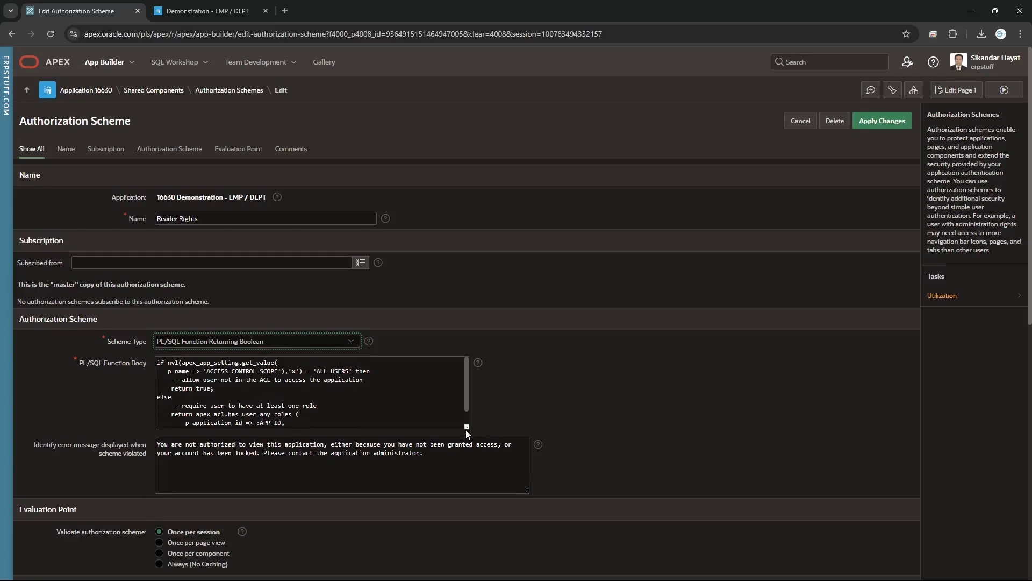
drag(466, 427, 500, 497)
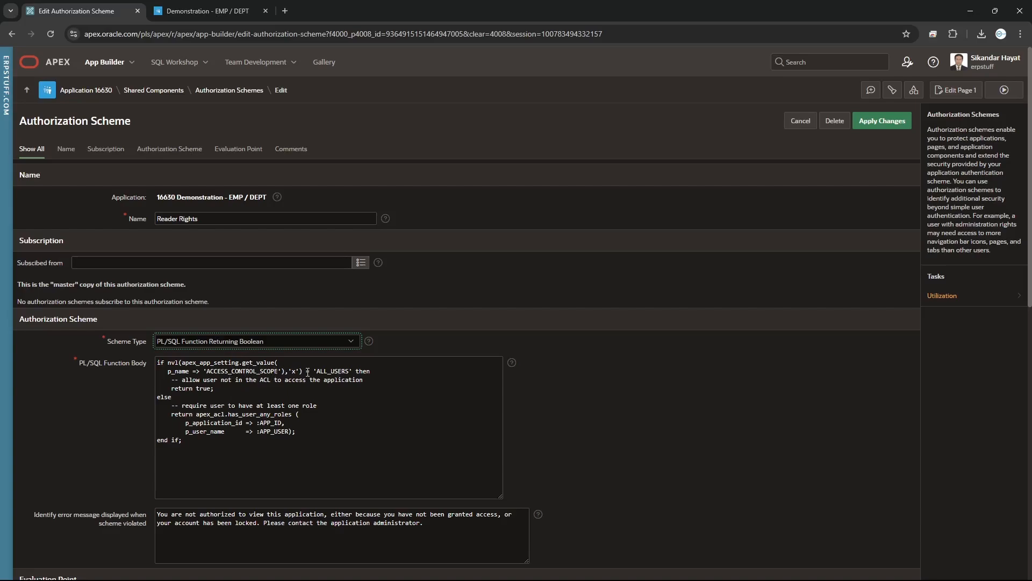
drag(308, 371, 370, 371)
click(365, 391)
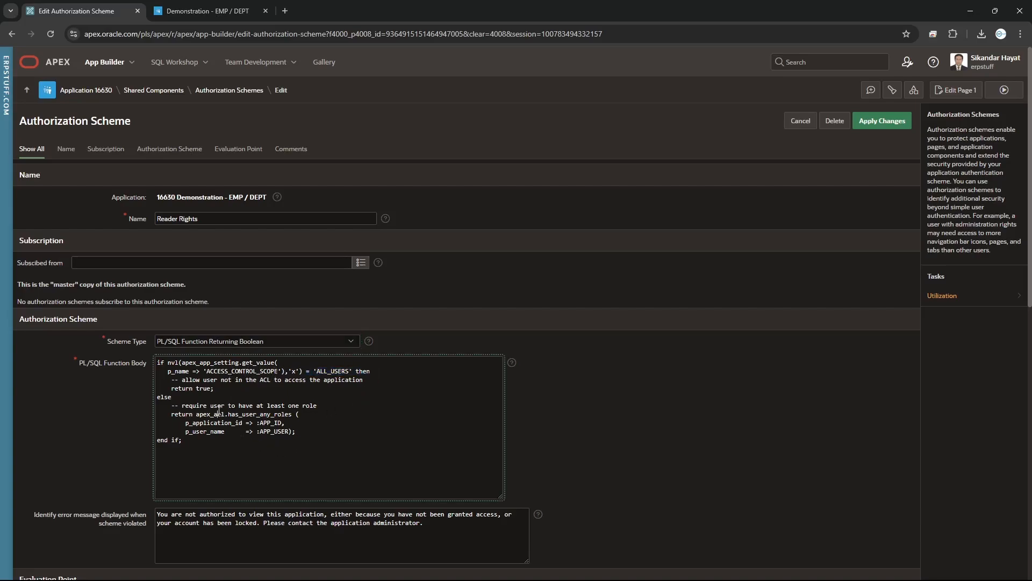
drag(220, 413, 301, 432)
click(222, 439)
drag(207, 431, 350, 428)
click(303, 407)
drag(171, 414, 293, 414)
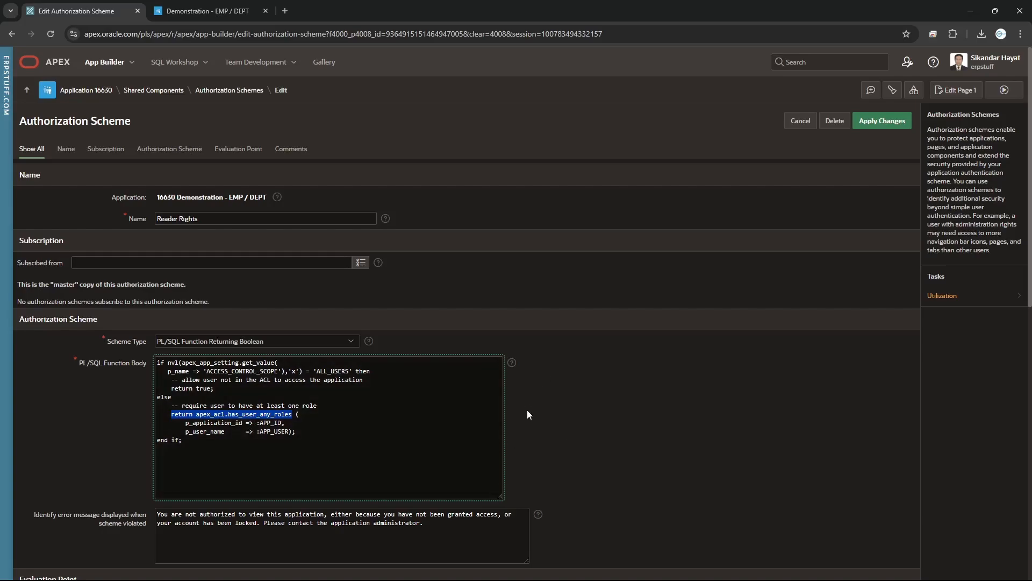
scroll(527, 414, down, 7)
scroll(527, 414, up, 7)
click(801, 122)
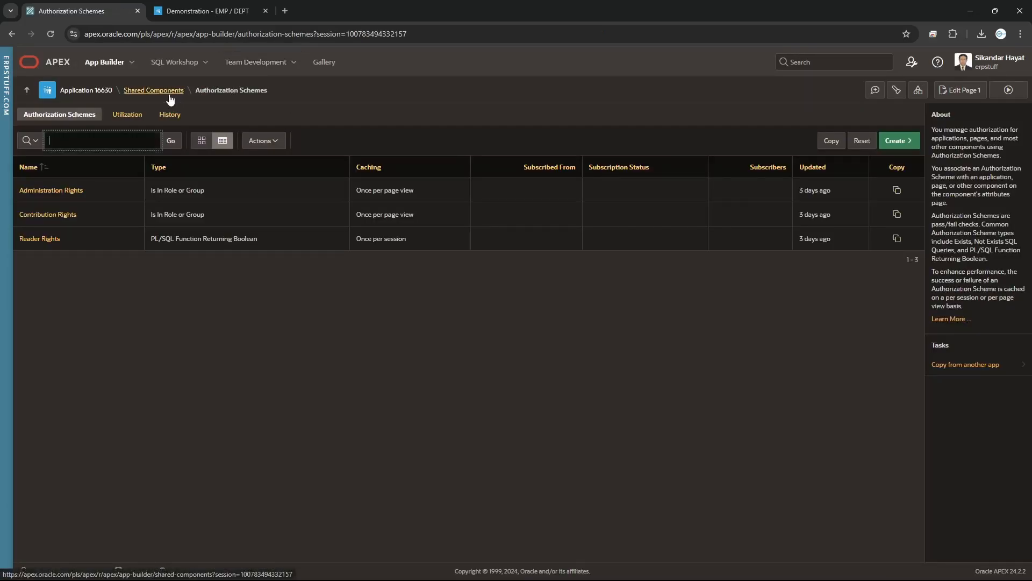
click(170, 95)
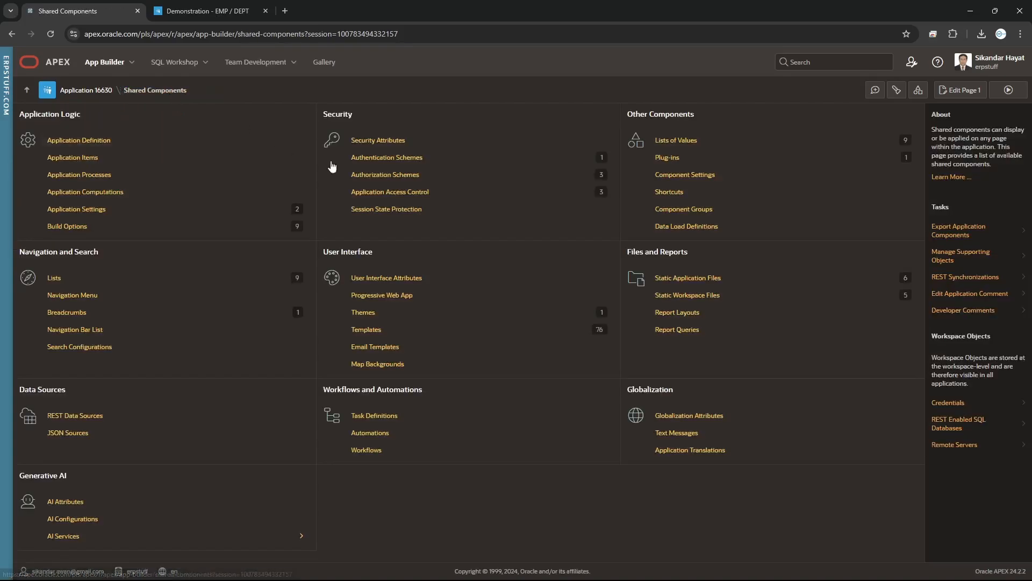
click(394, 193)
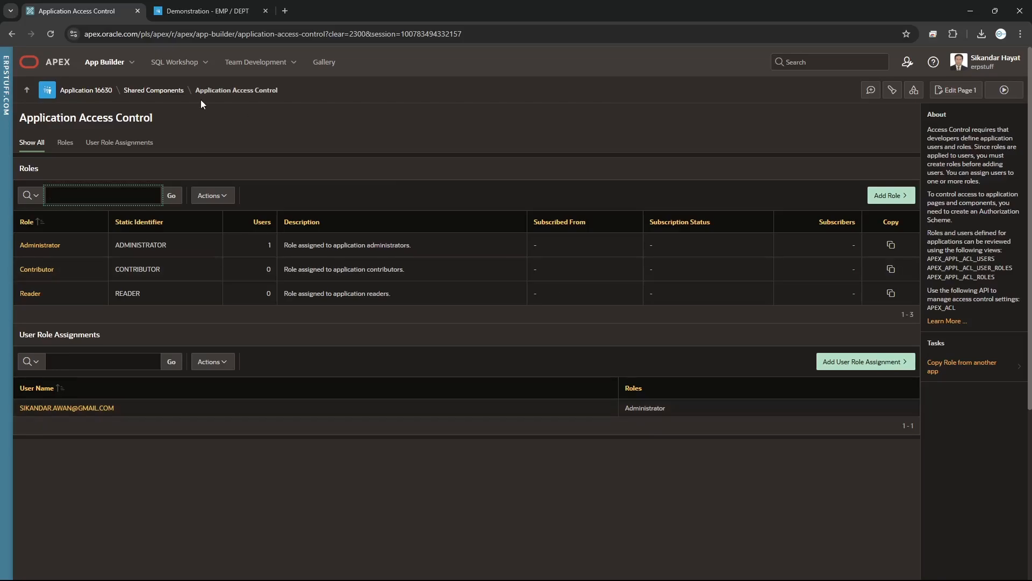
click(170, 93)
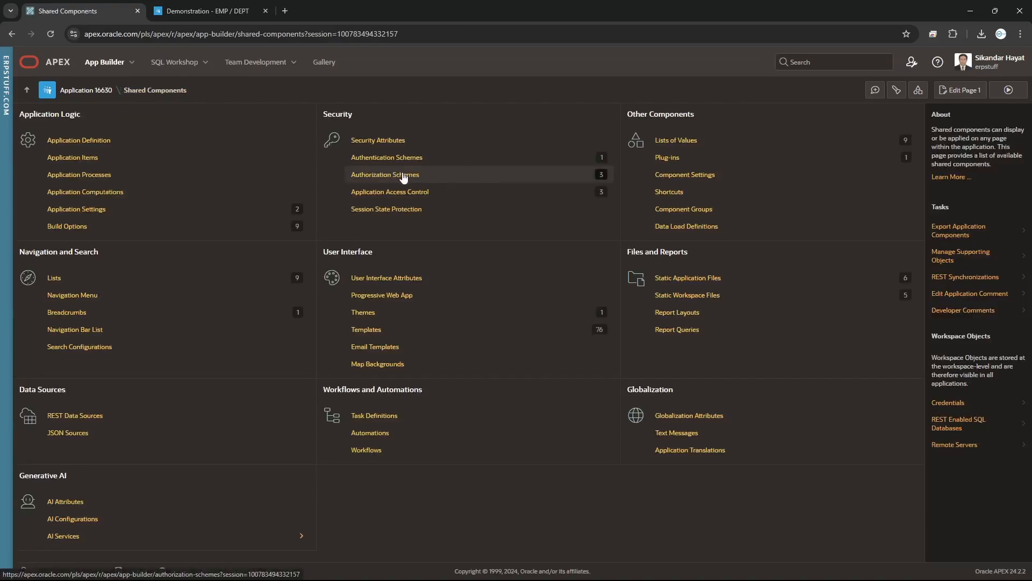
click(399, 191)
click(393, 175)
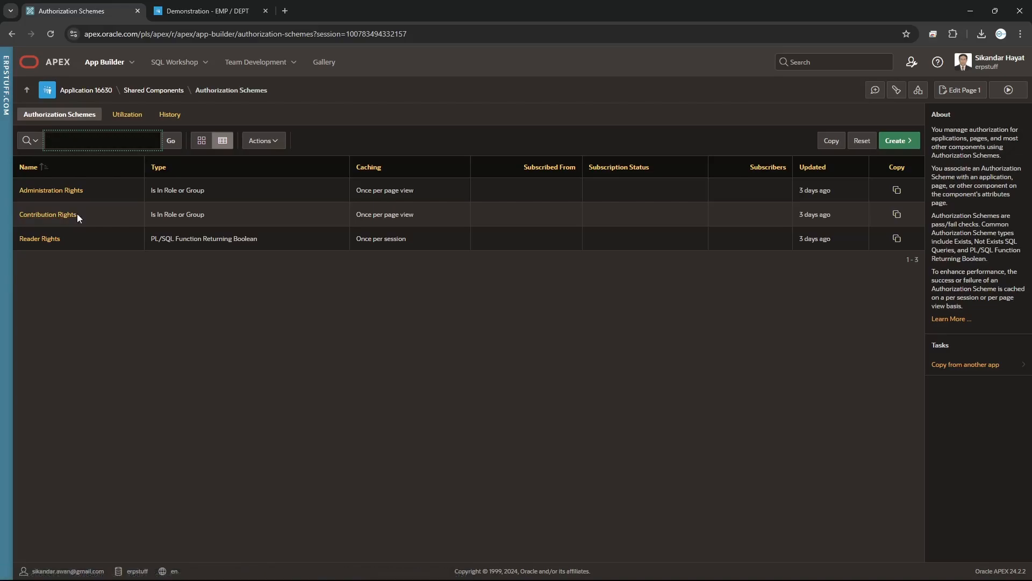
Review the roles checked by the Contribution Rights scheme and return to the list
click(51, 215)
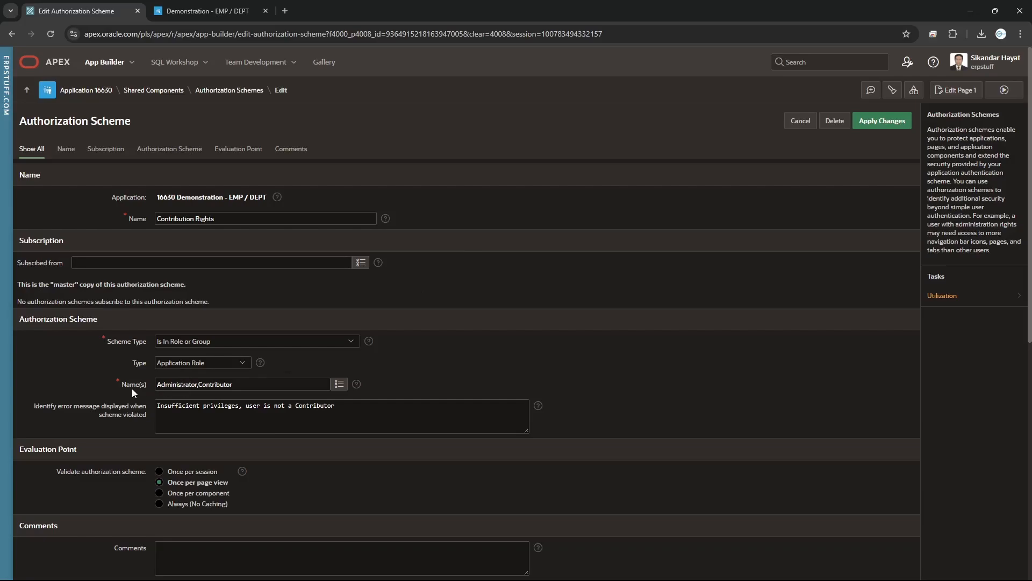
drag(232, 384, 167, 386)
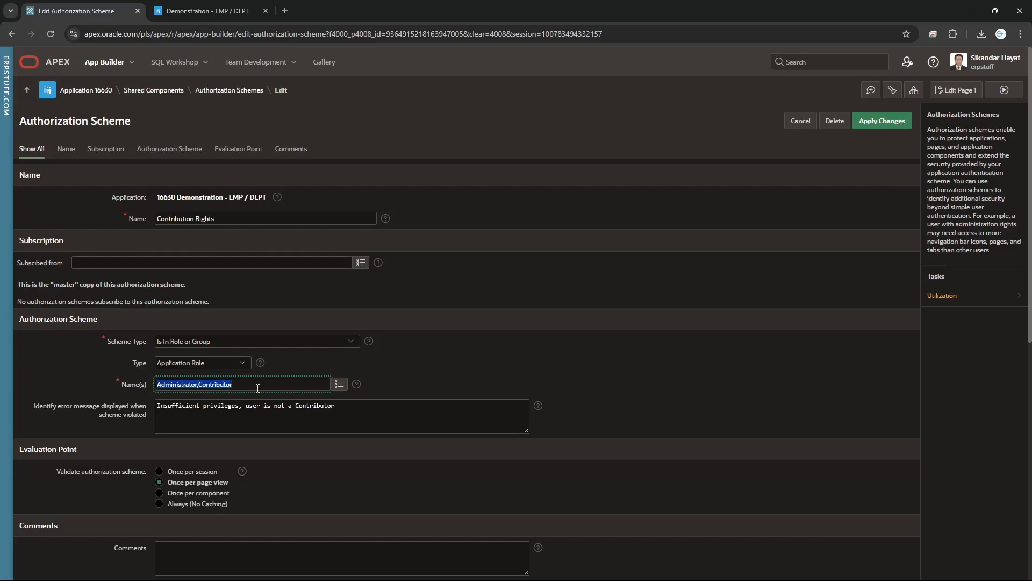
click(15, 36)
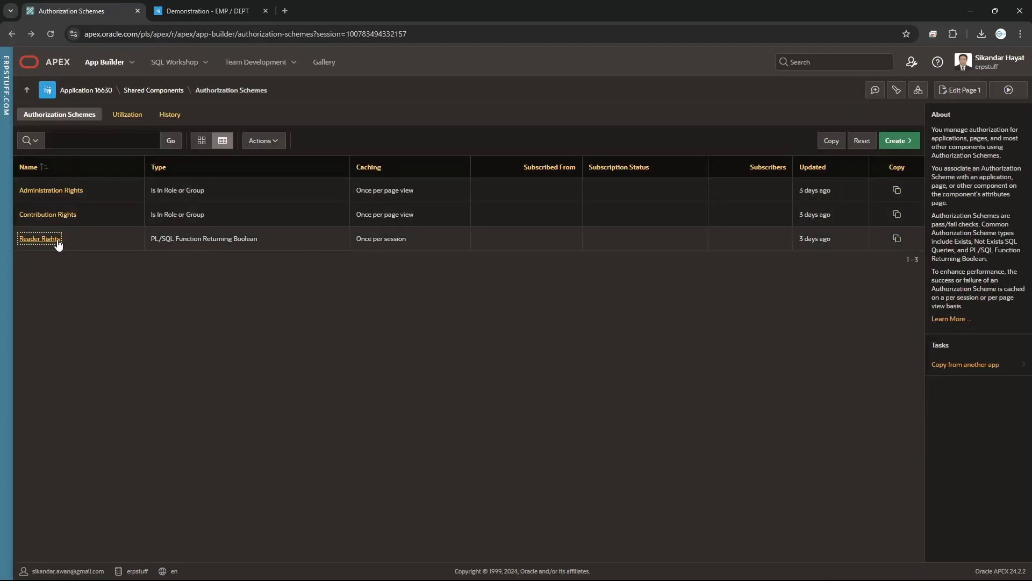
Inspect the Reader Rights scheme's role-check function and leave it unsaved
click(40, 238)
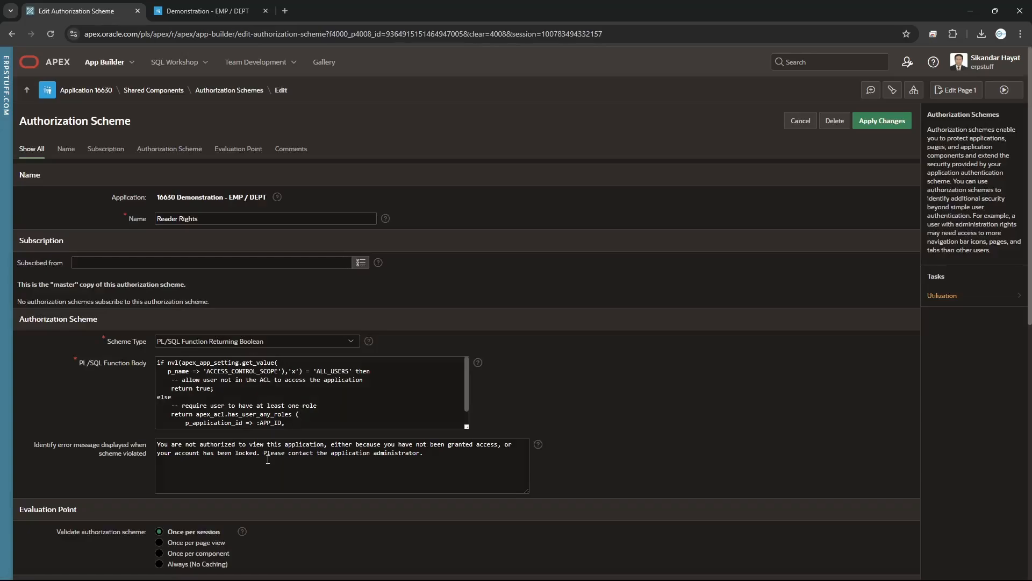
scroll(282, 381, down, 1)
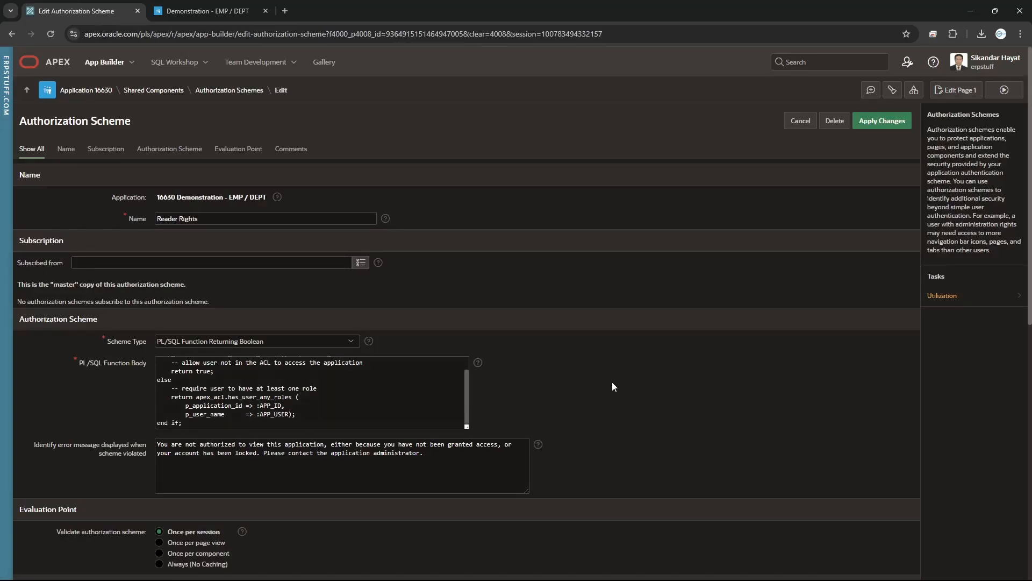
scroll(613, 386, down, 3)
scroll(613, 386, up, 3)
click(202, 379)
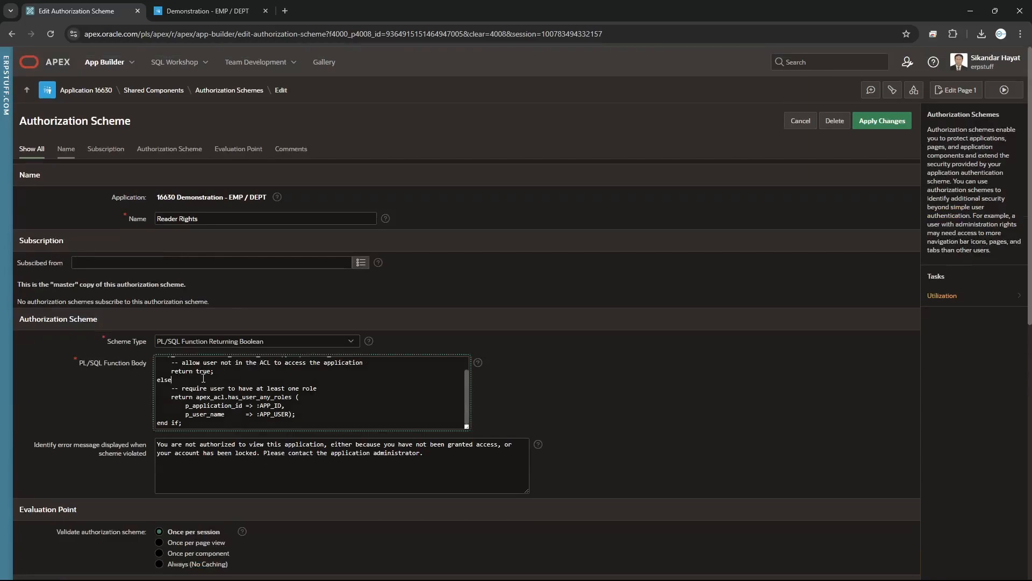
click(801, 121)
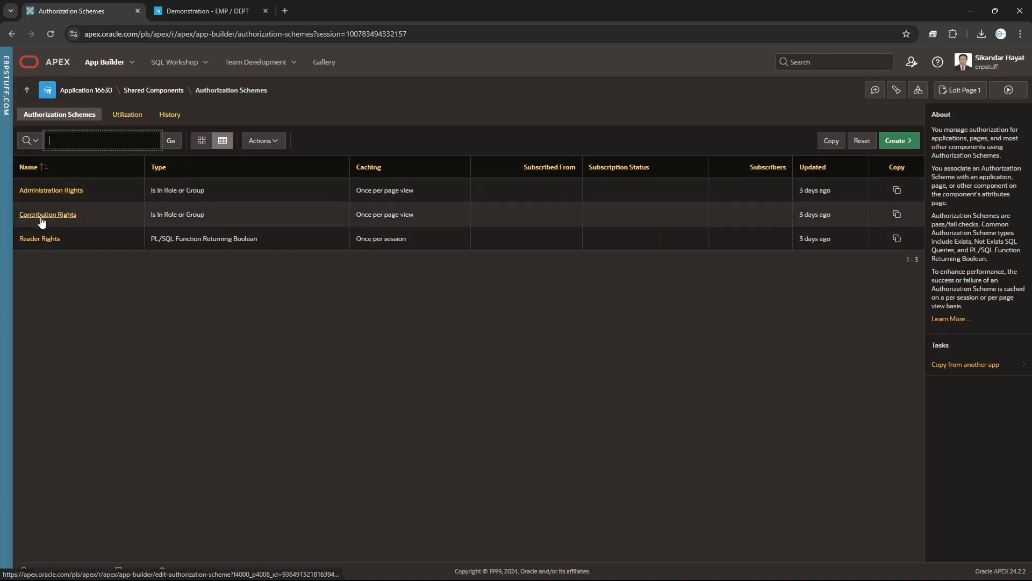
Create a new user role assignment with the Contributor role in Application Access Control
click(174, 92)
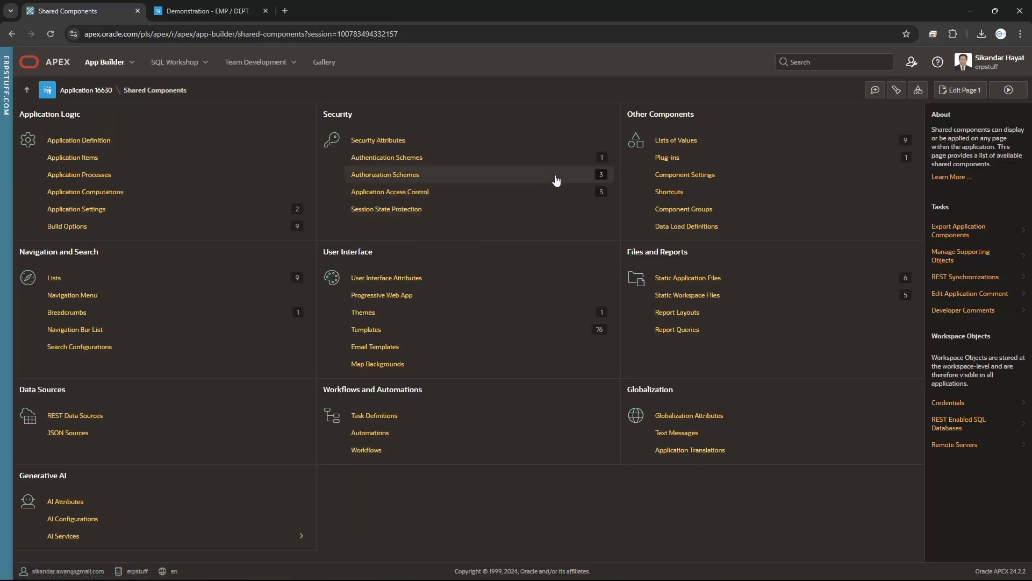
click(415, 199)
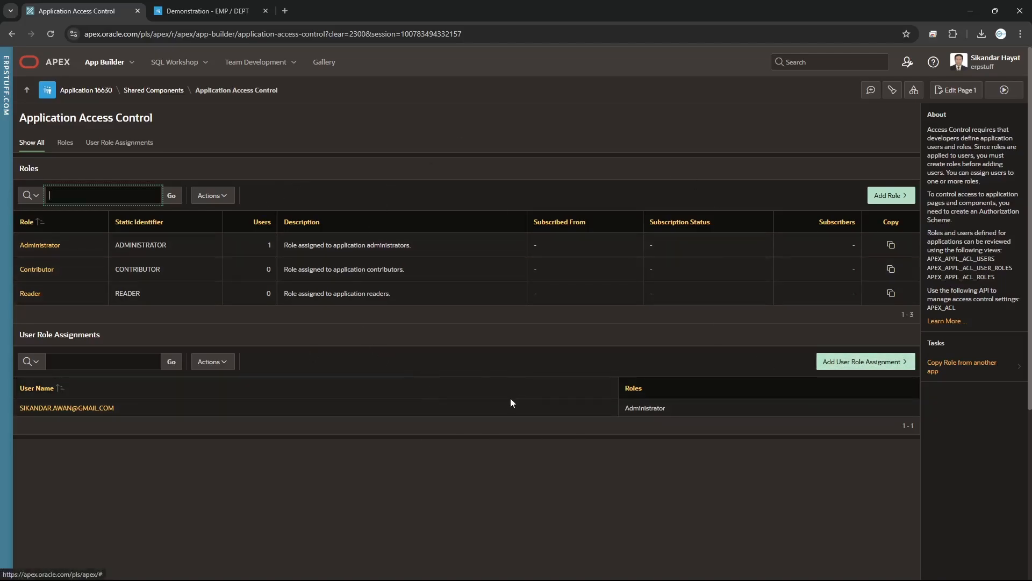
click(847, 365)
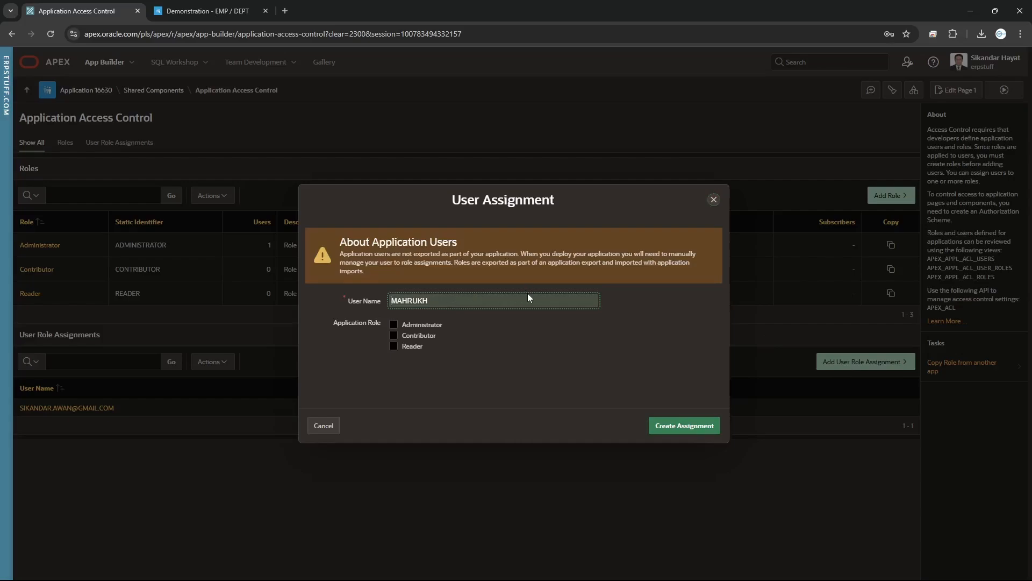
click(394, 336)
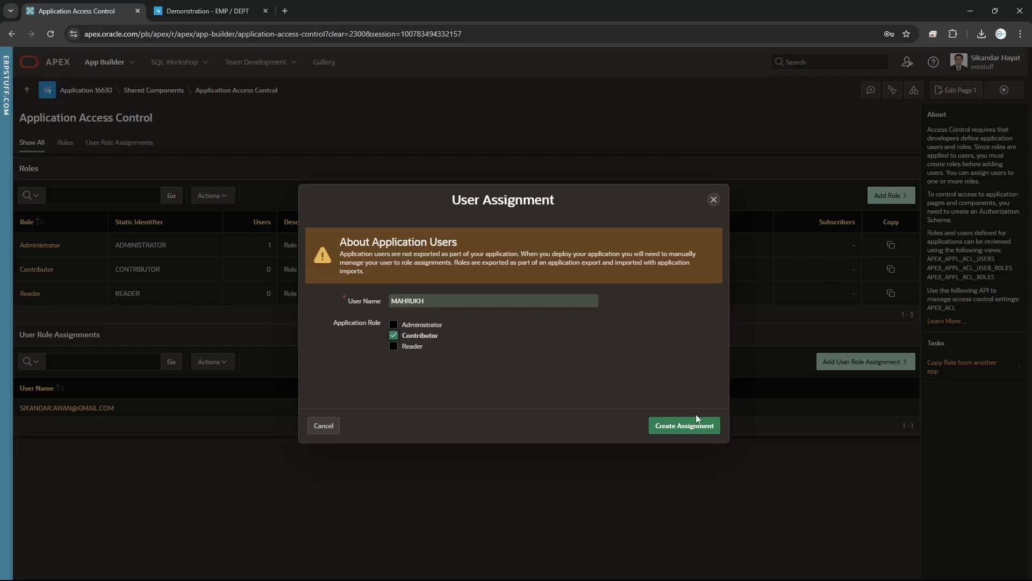
click(683, 426)
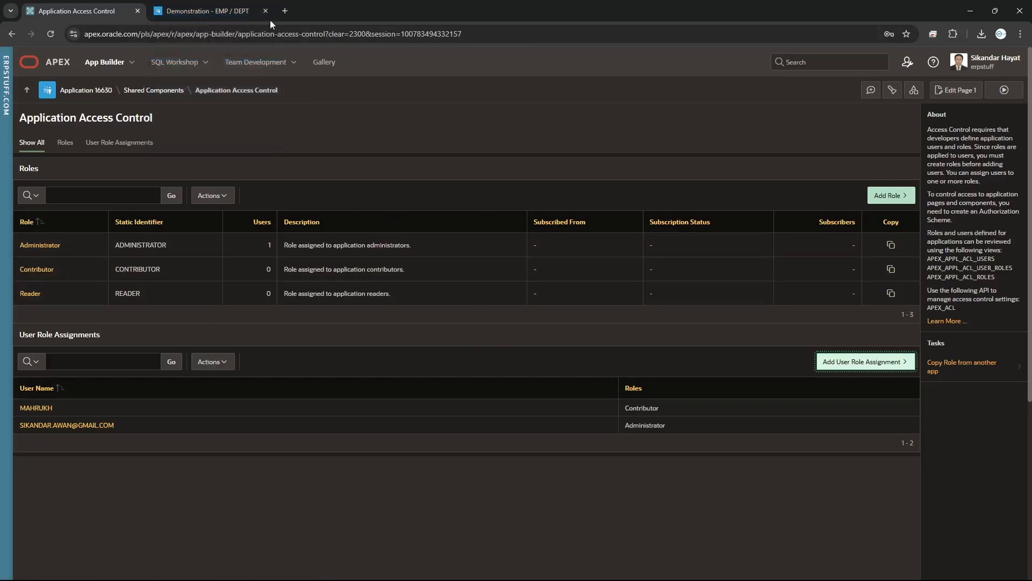
click(224, 14)
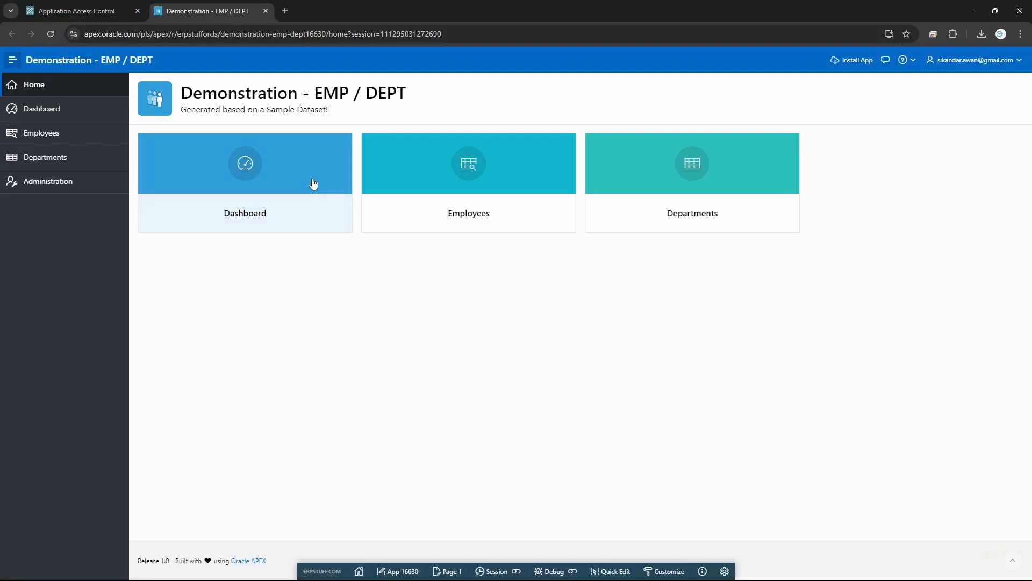
View the app's Administration users list showing one Administrator and one Contributor
click(57, 189)
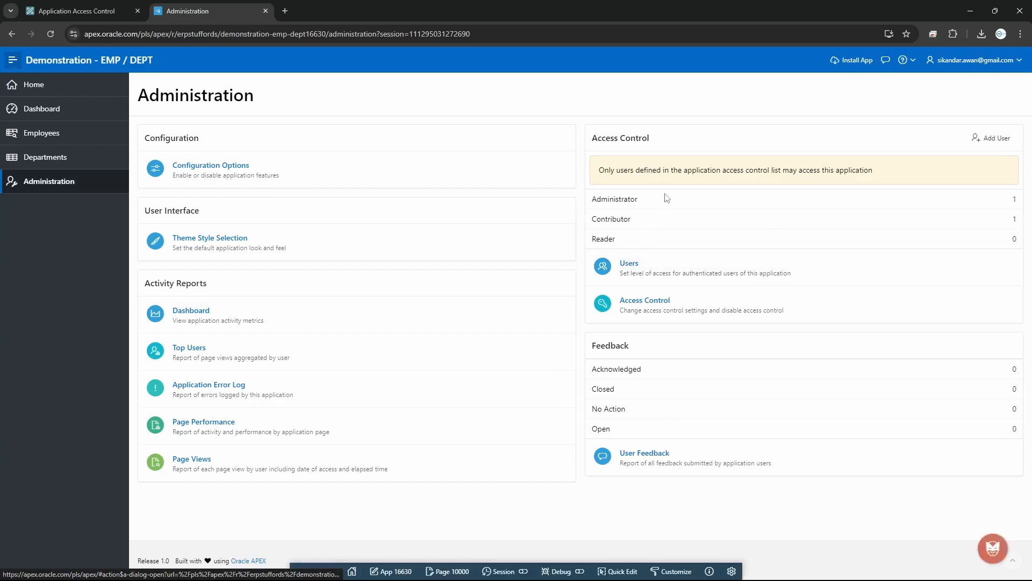
click(629, 266)
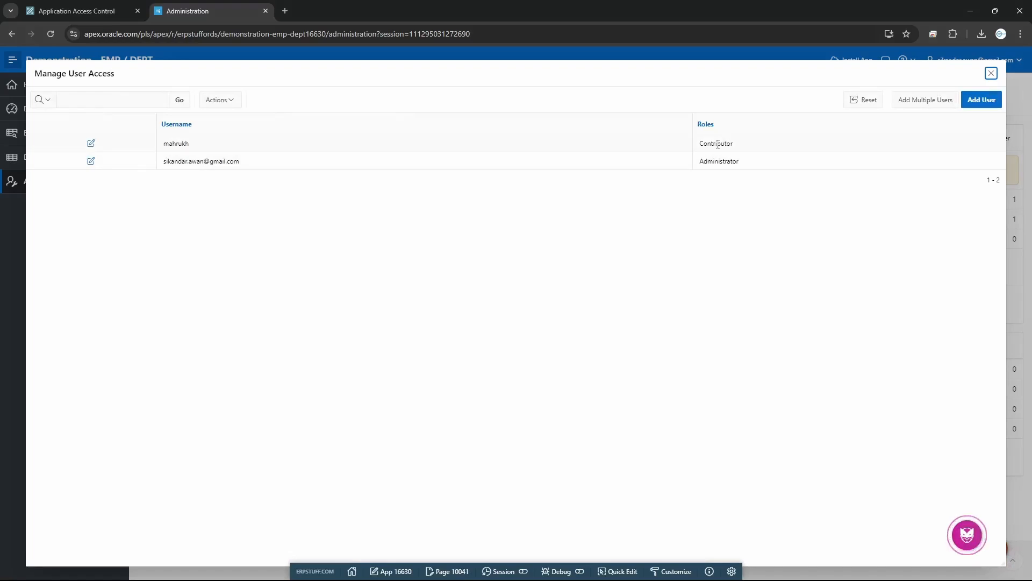
drag(717, 144, 792, 150)
click(792, 150)
drag(707, 162, 742, 162)
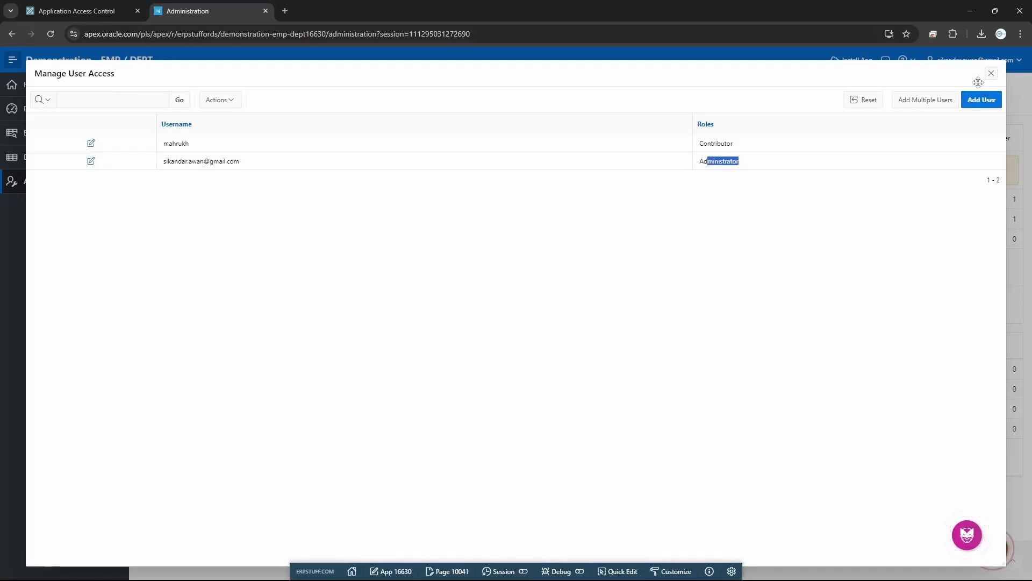
Cancel adding a user, close the users list, and open Configure Access Control
click(982, 100)
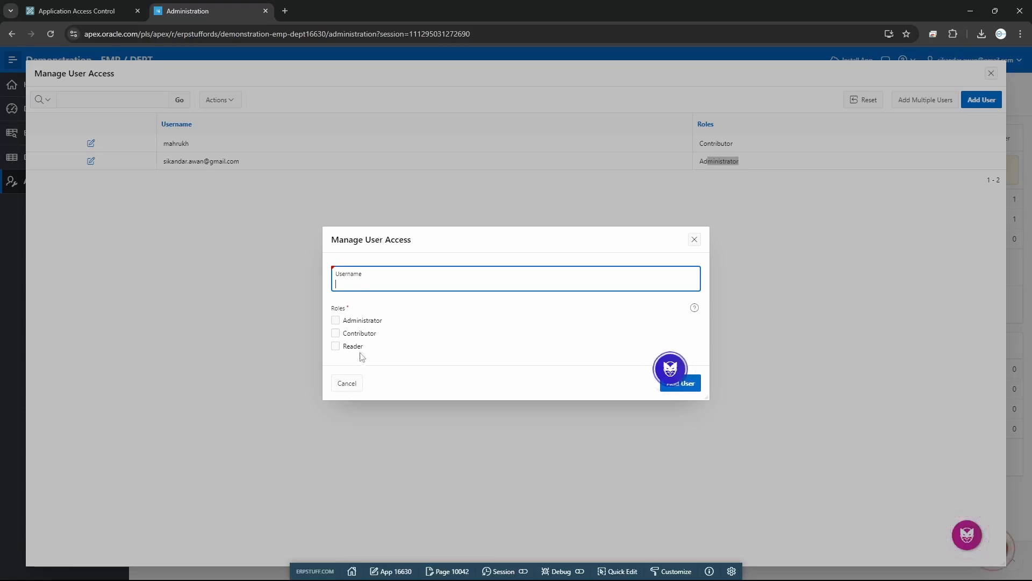
click(346, 383)
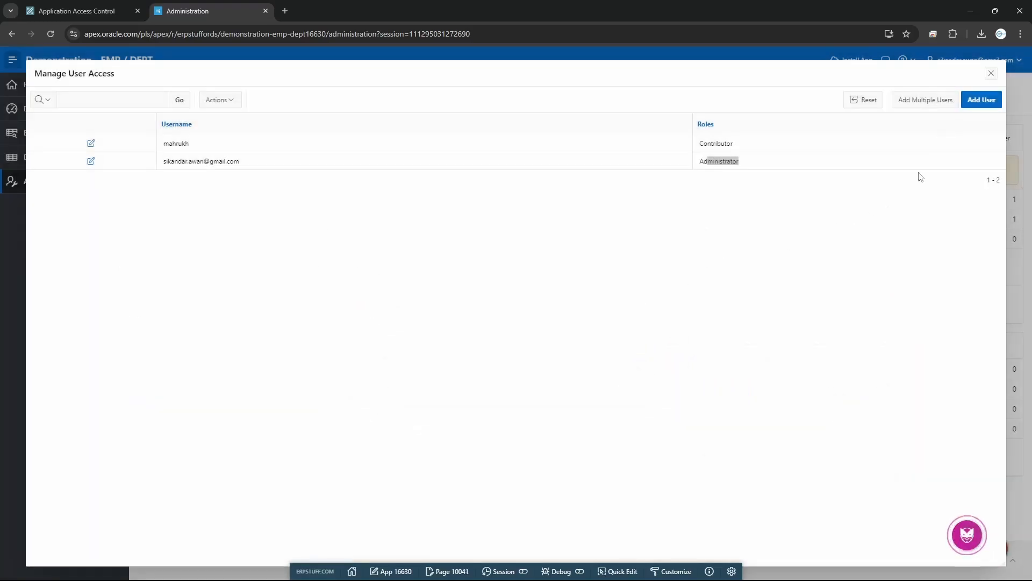
click(991, 73)
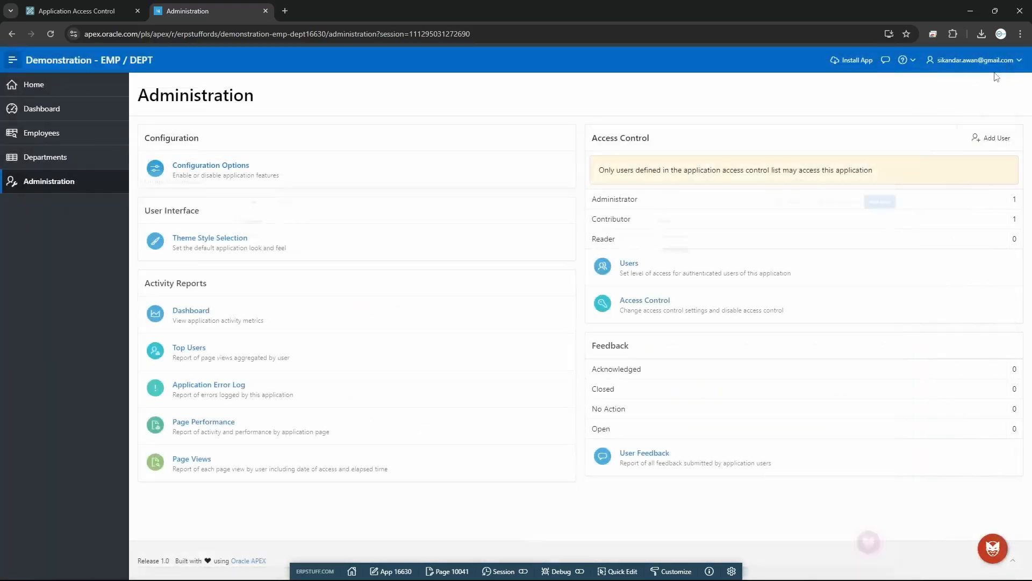
click(654, 303)
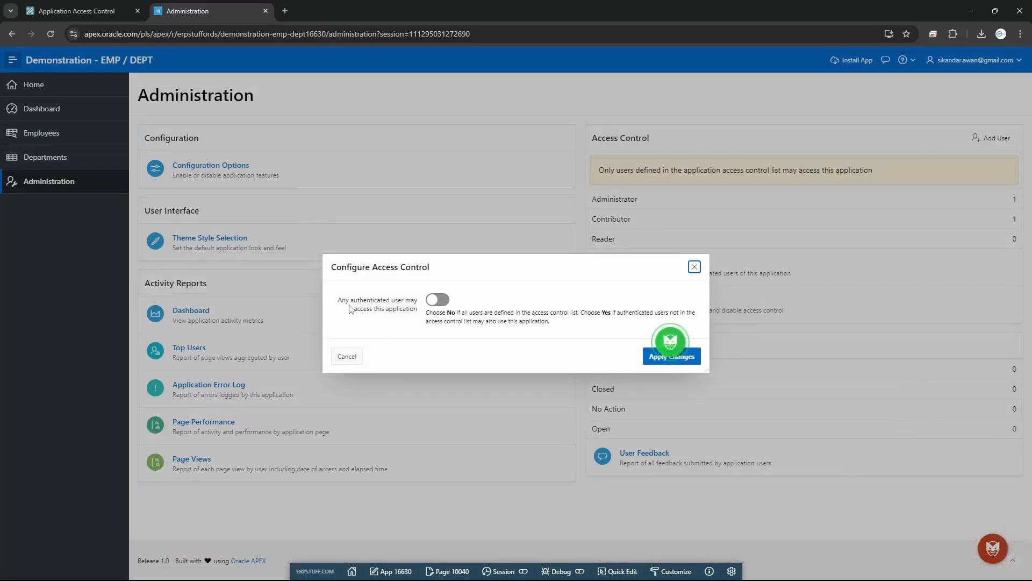
click(369, 309)
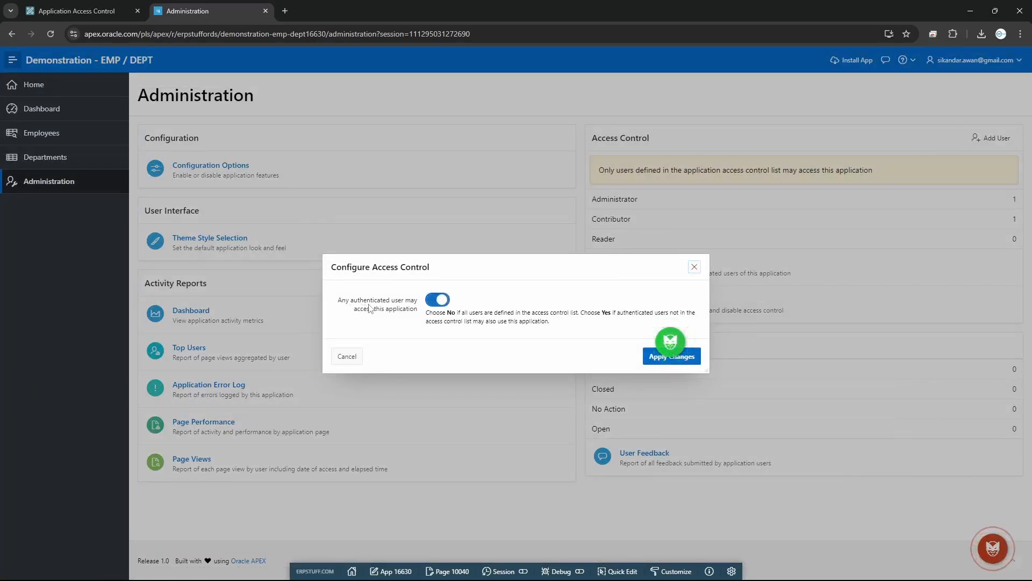
click(438, 306)
click(695, 268)
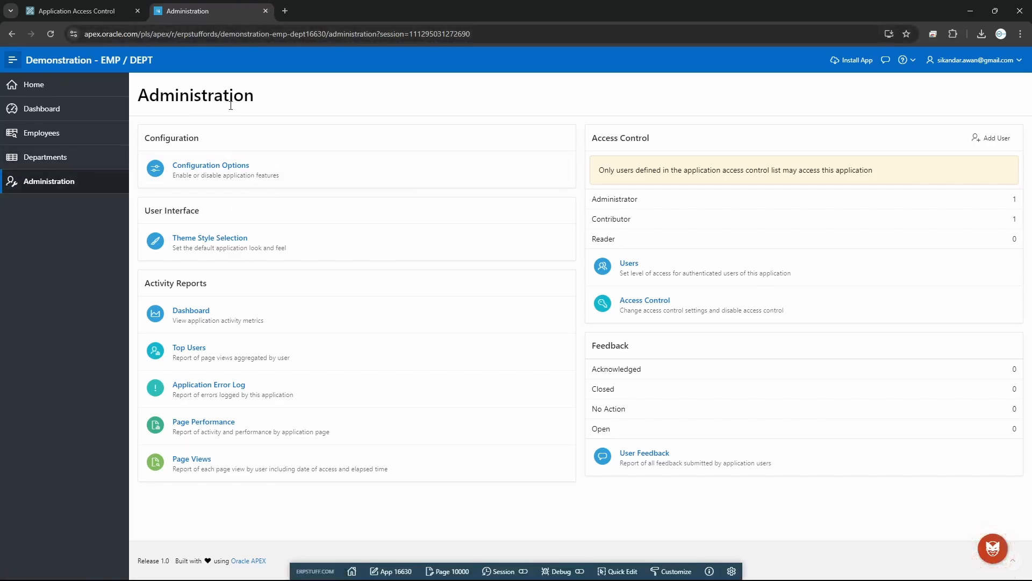
Open the Navigation Menu's Administration list entry and scroll to its Authorization setting
click(86, 11)
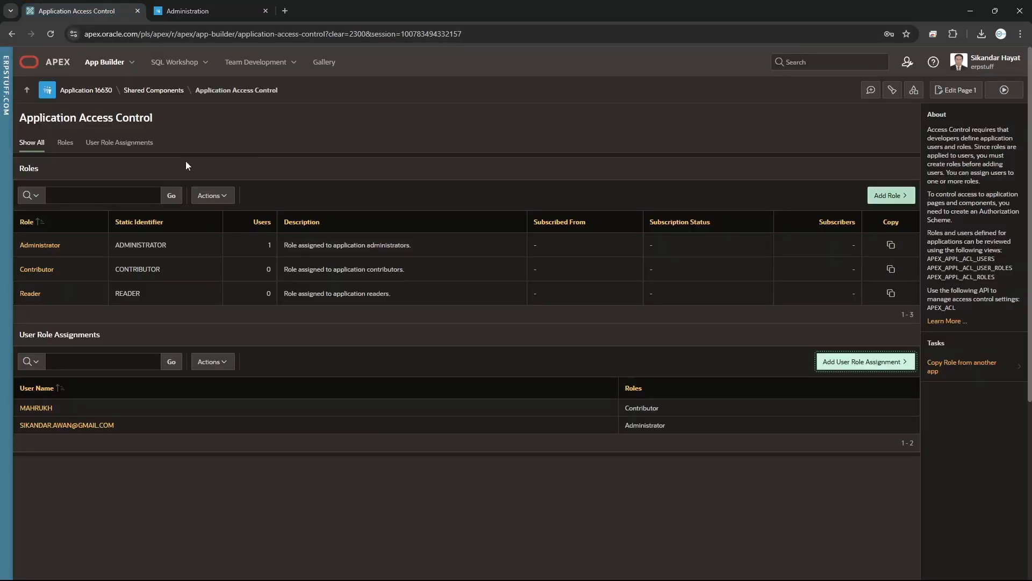
click(154, 90)
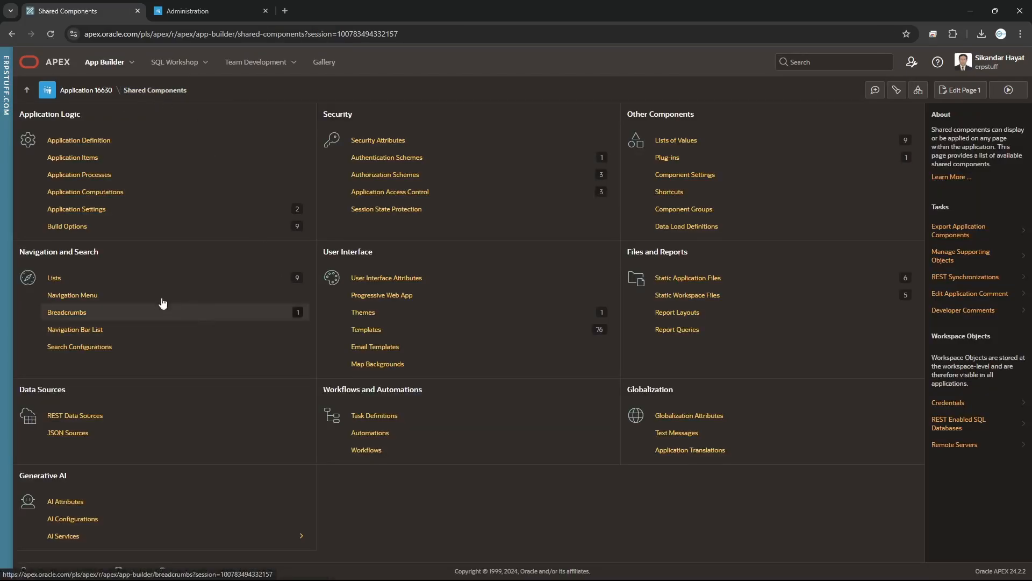
click(54, 278)
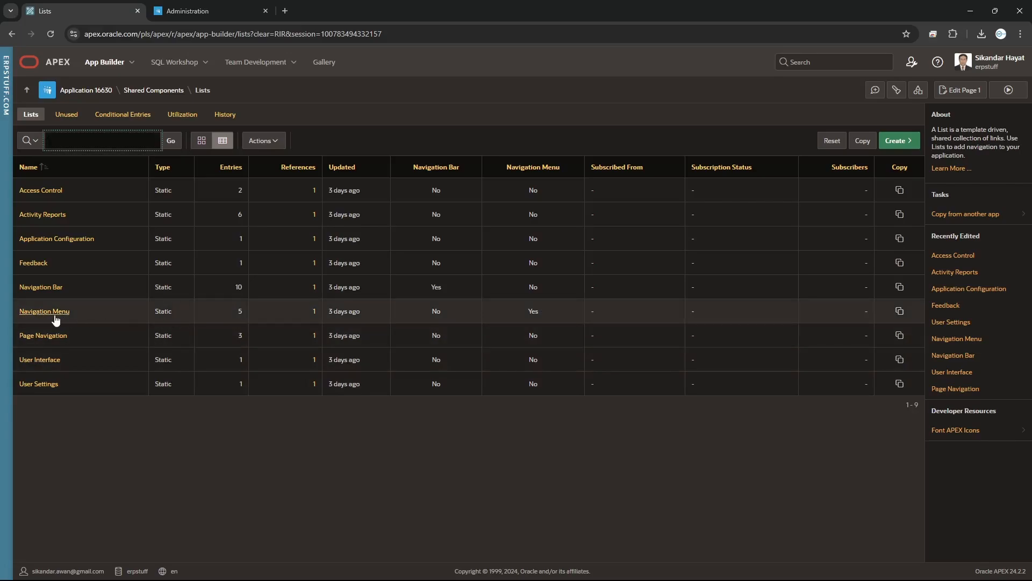
click(54, 316)
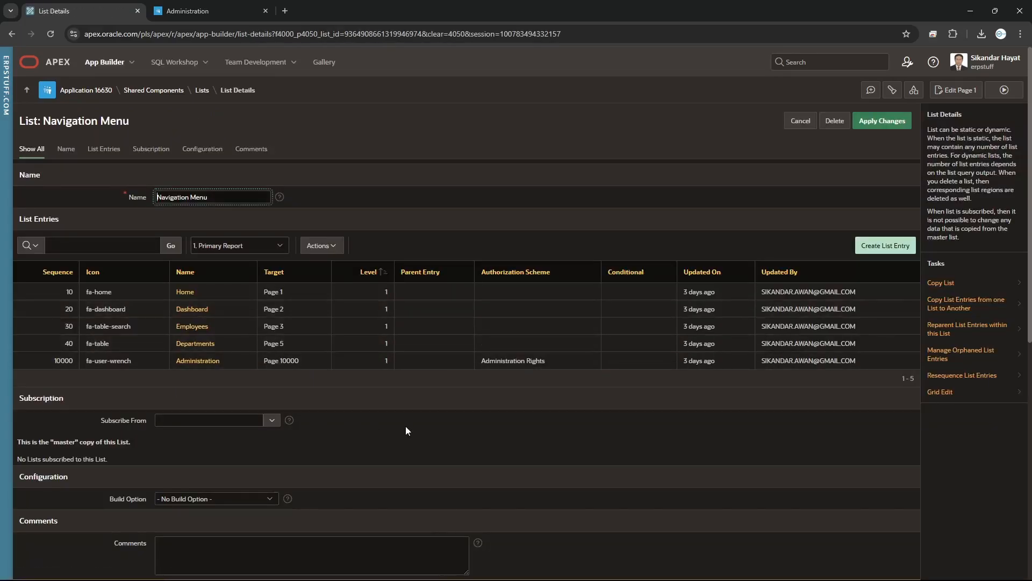
click(205, 361)
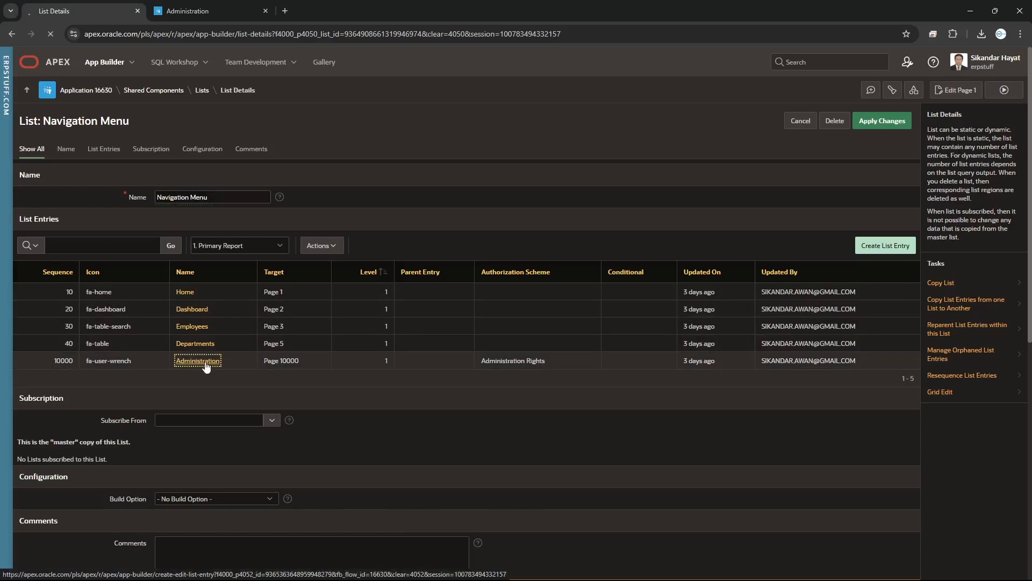
scroll(501, 446, down, 7)
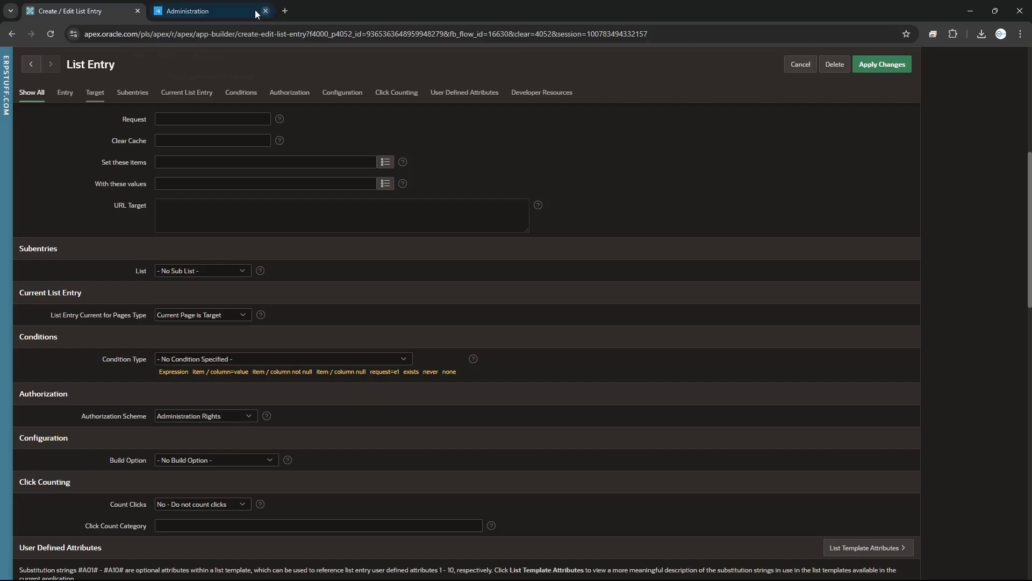
Sign out of the running Demonstration - EMP / DEPT app
click(230, 12)
click(1019, 67)
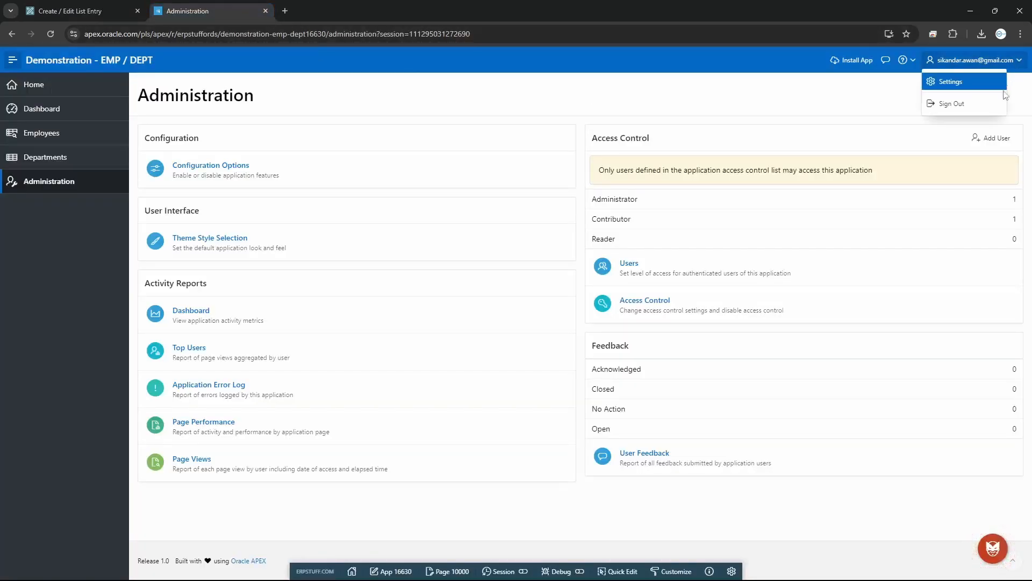
click(1000, 102)
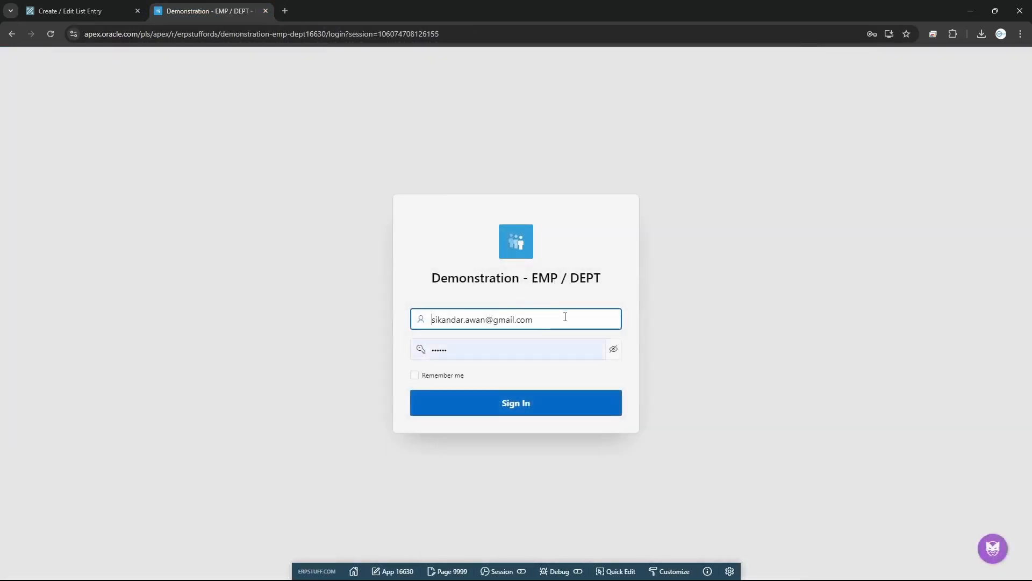
Sign in as the new contributor user with the saved login and open Dashboard
triple_click(564, 320)
text(m)
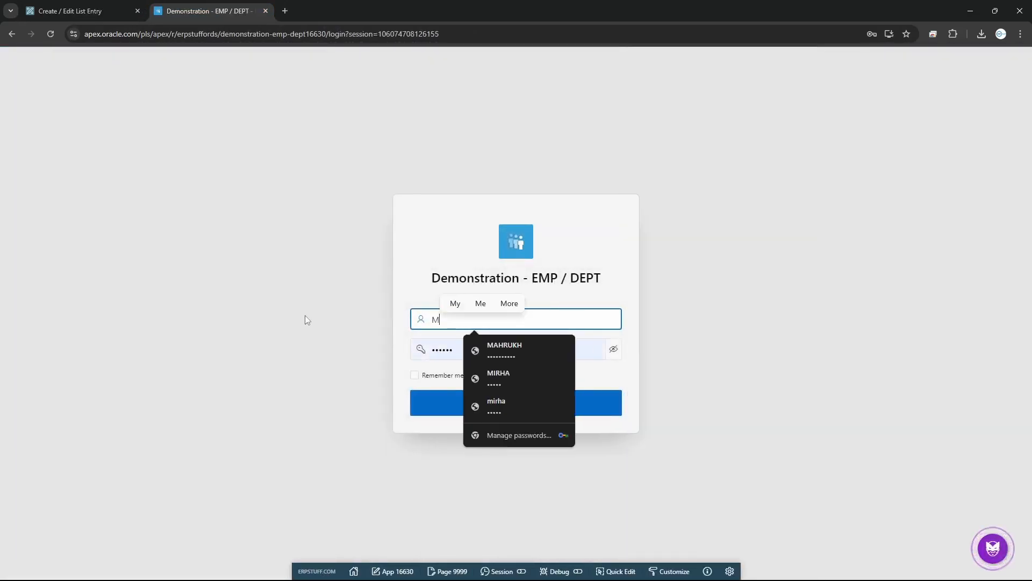
click(496, 359)
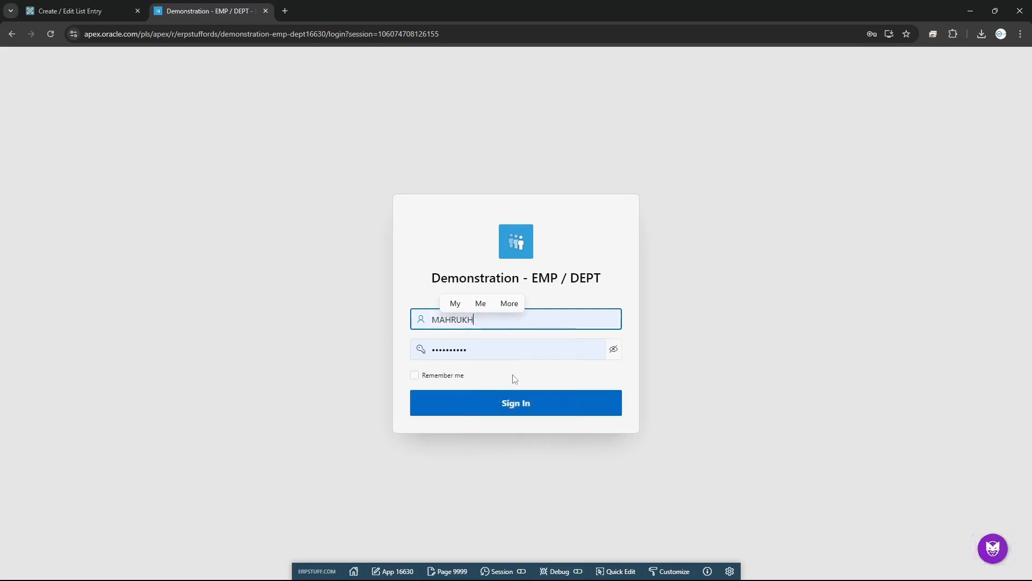
click(441, 375)
click(502, 403)
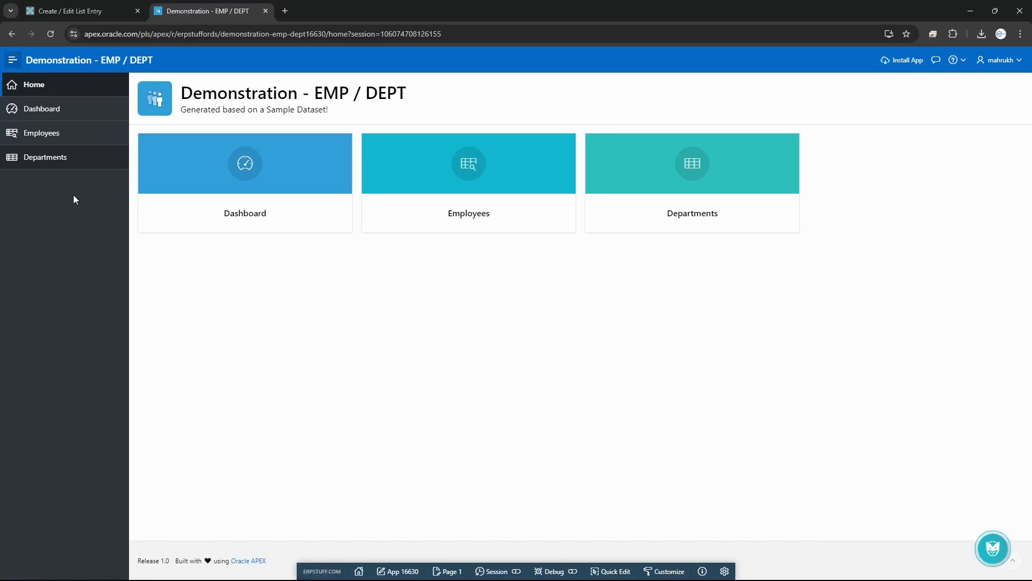
click(49, 112)
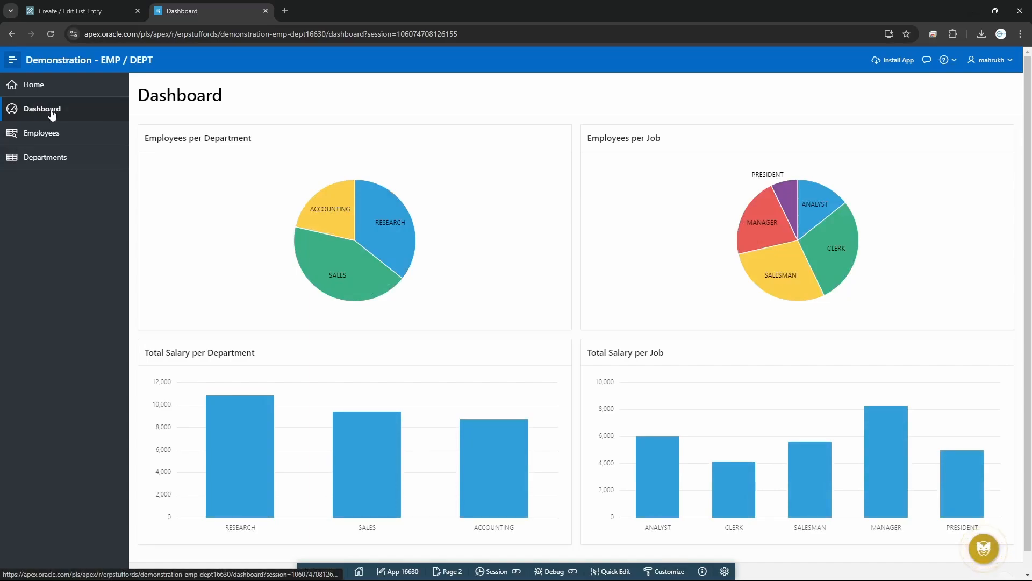
Leave the Administration list entry in the builder without changes
click(95, 10)
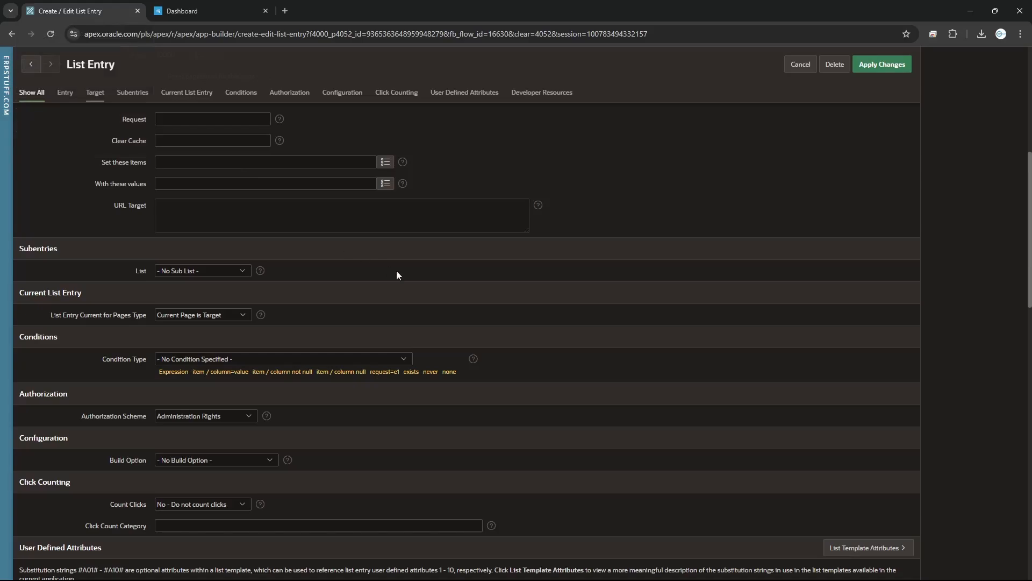
scroll(487, 332, up, 6)
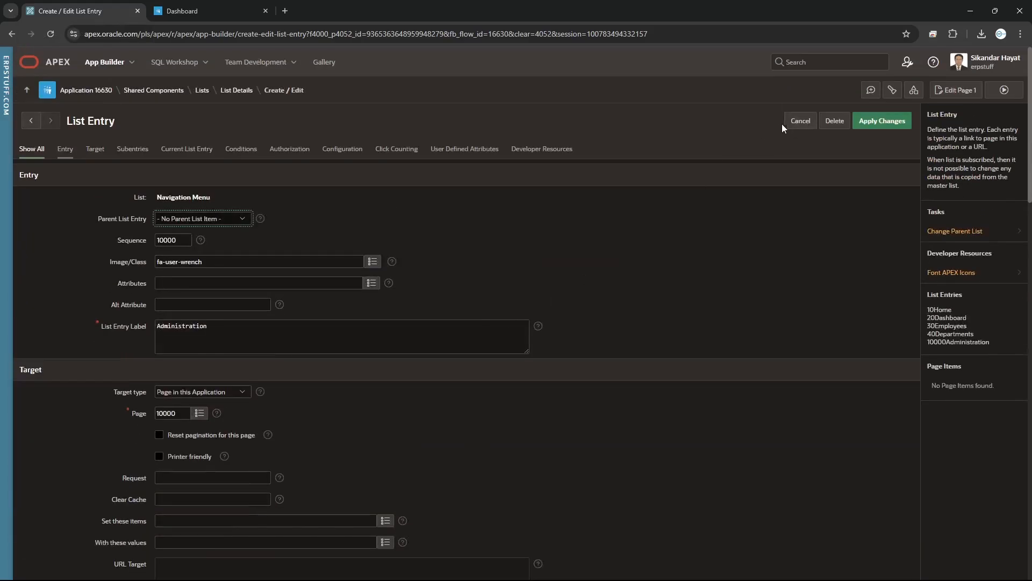
click(811, 123)
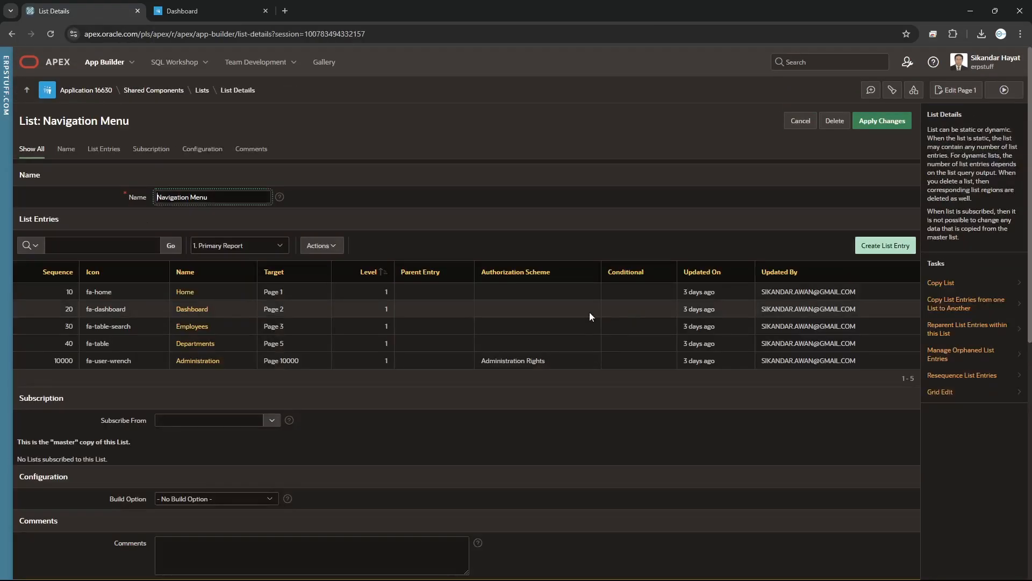
Set the Dashboard entry's authorization scheme to Administration Rights, apply, and reload the app
click(193, 310)
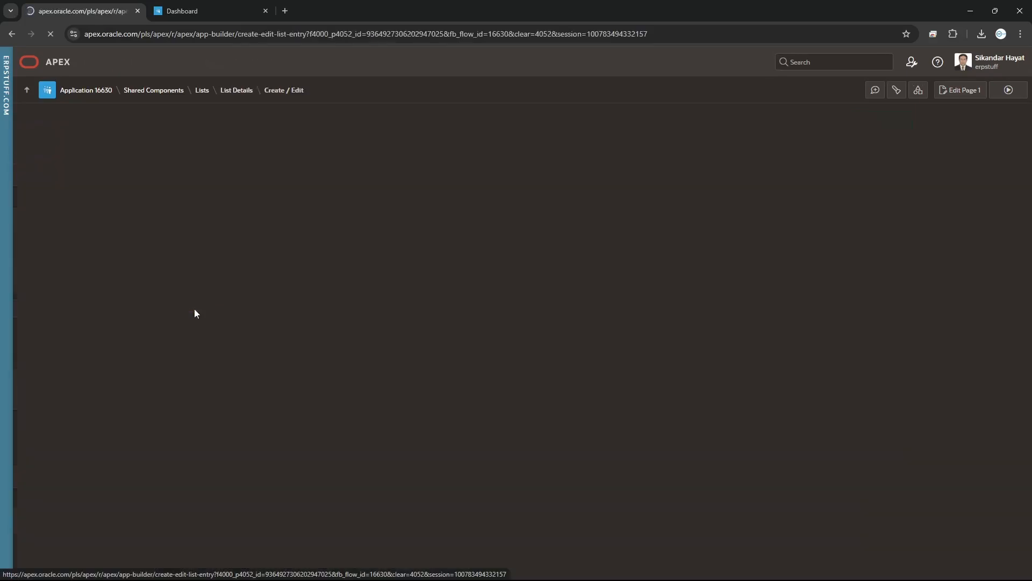
scroll(220, 364, down, 2)
scroll(220, 364, down, 5)
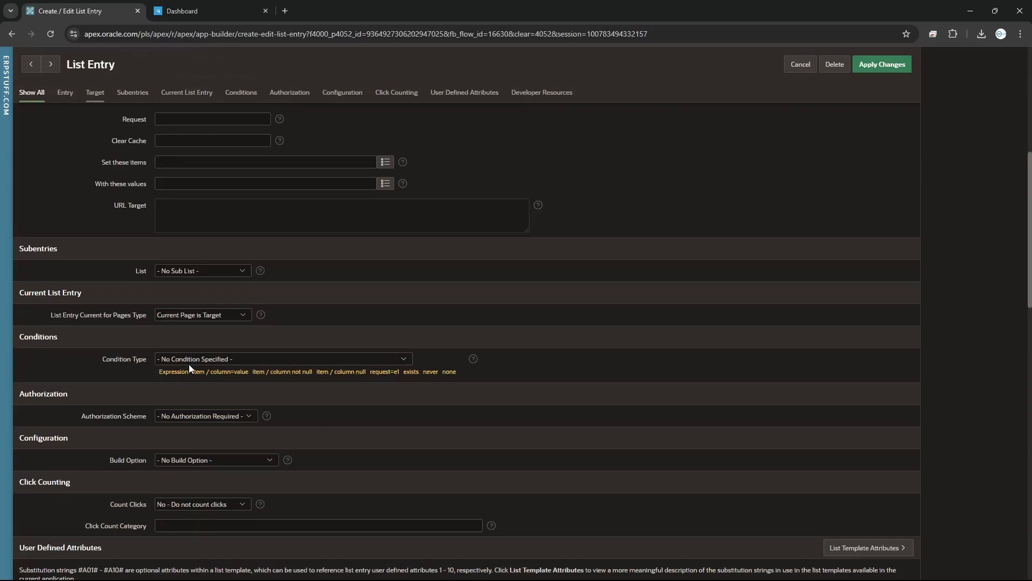
click(187, 415)
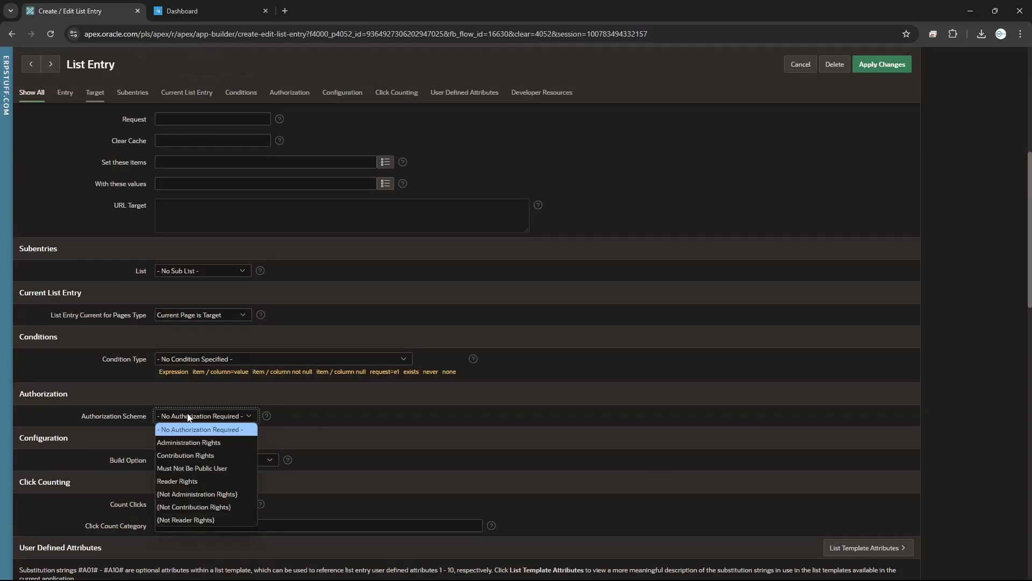
click(188, 443)
click(880, 66)
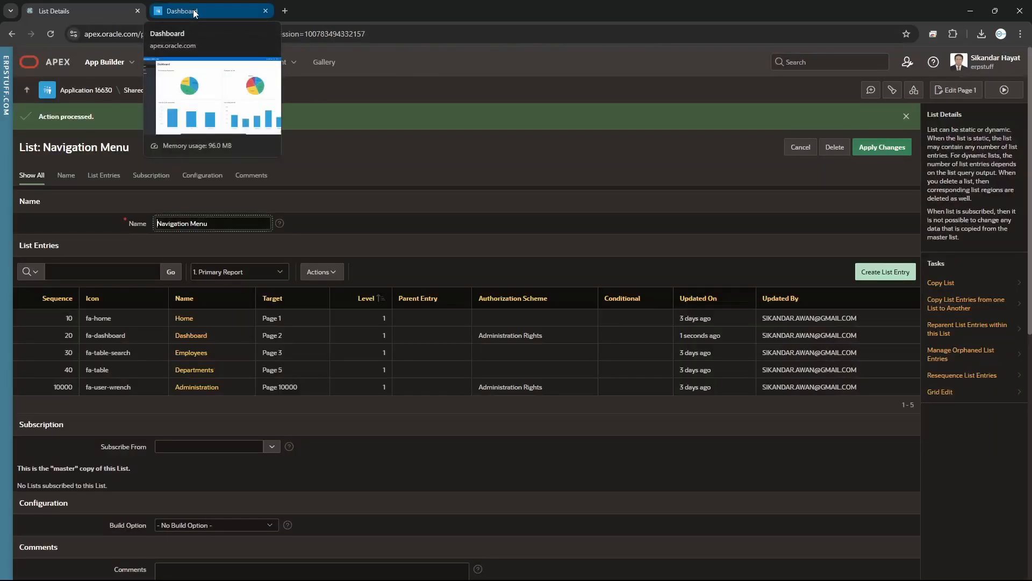
click(181, 11)
click(51, 34)
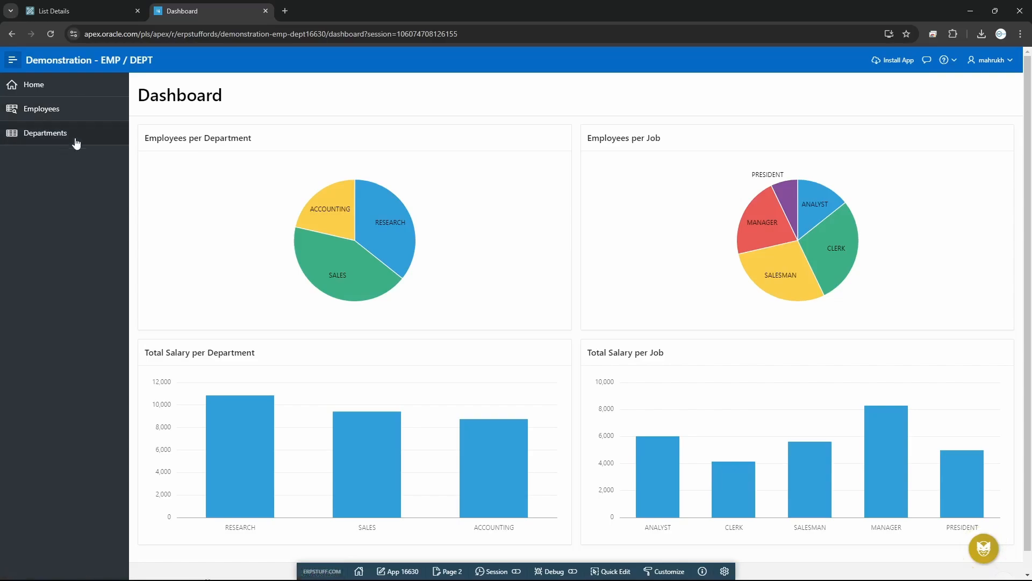
Sign out and sign back in with the saved ADMIN login, with Remember me ticked
click(1009, 60)
click(967, 105)
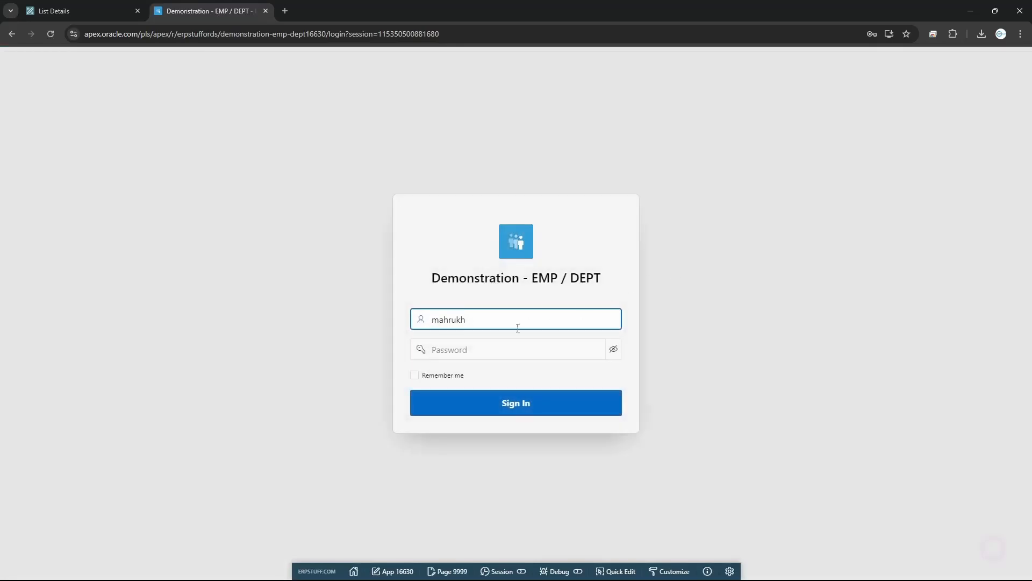
click(493, 322)
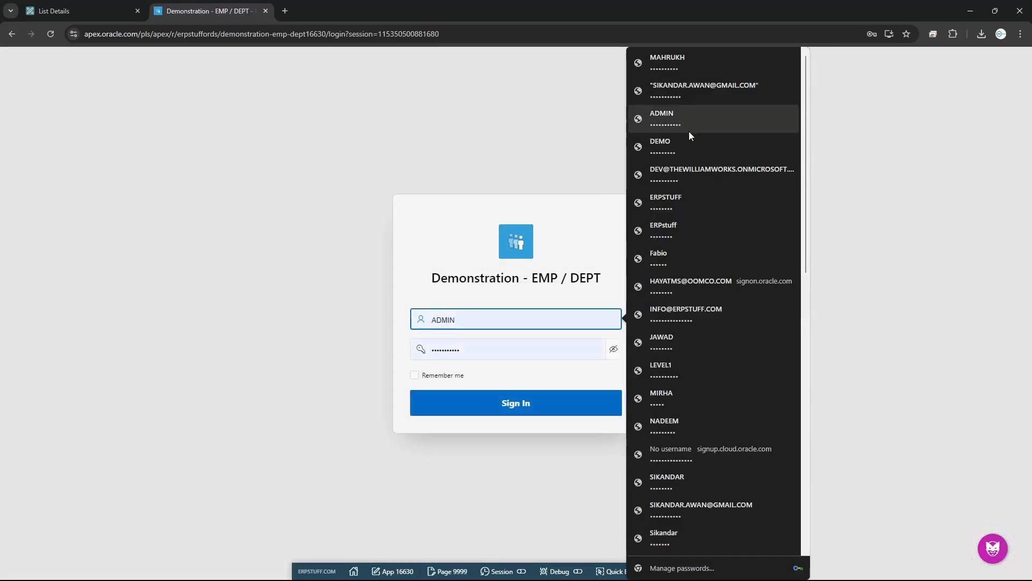
double_click(488, 320)
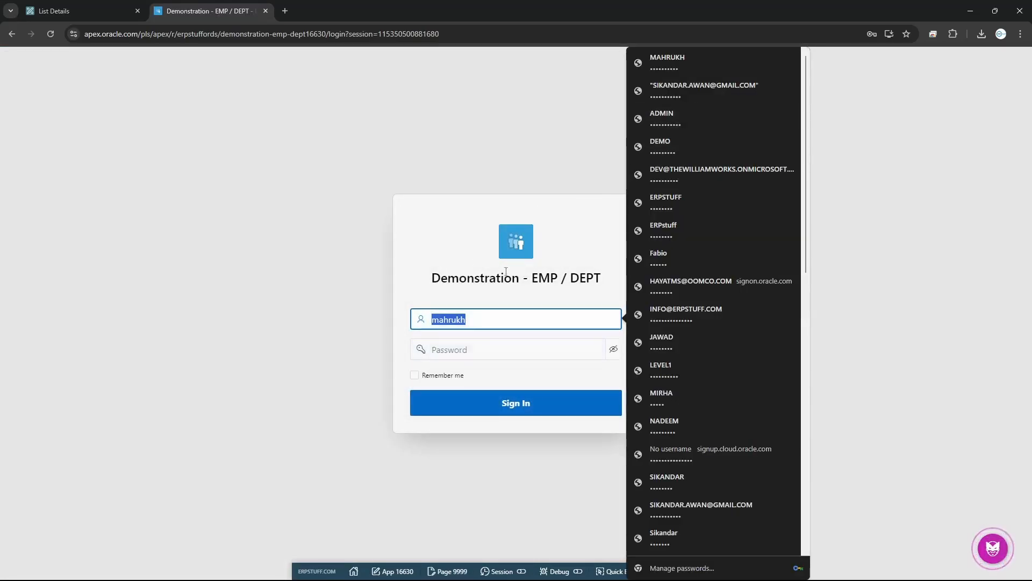
text(mahrukh)
drag(499, 321, 361, 324)
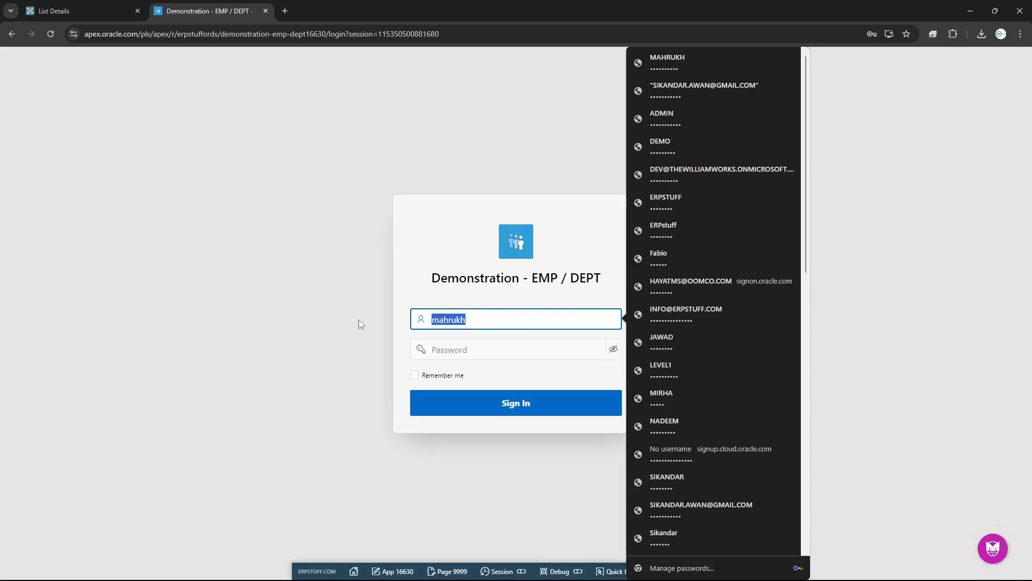
text(a)
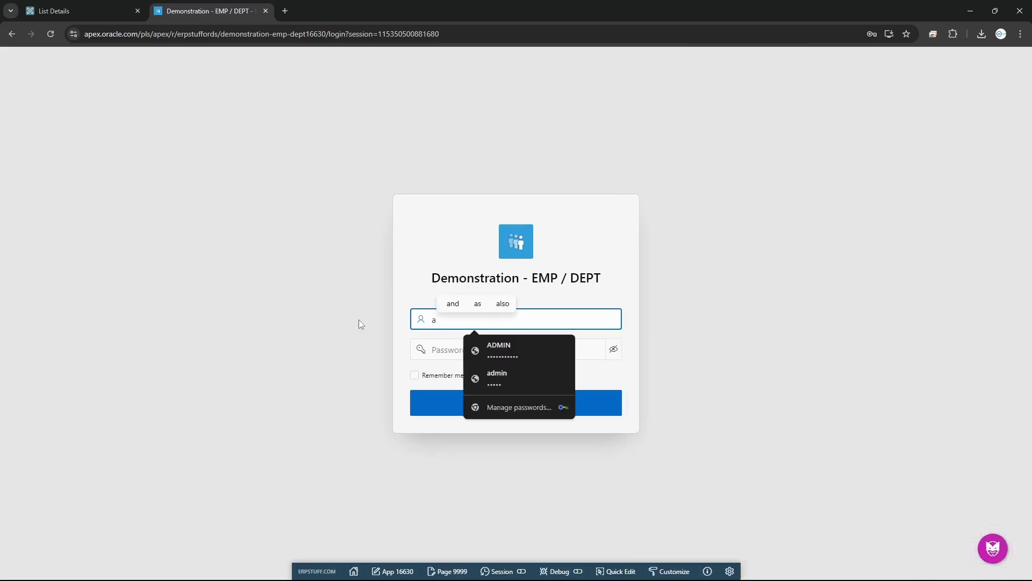
click(518, 352)
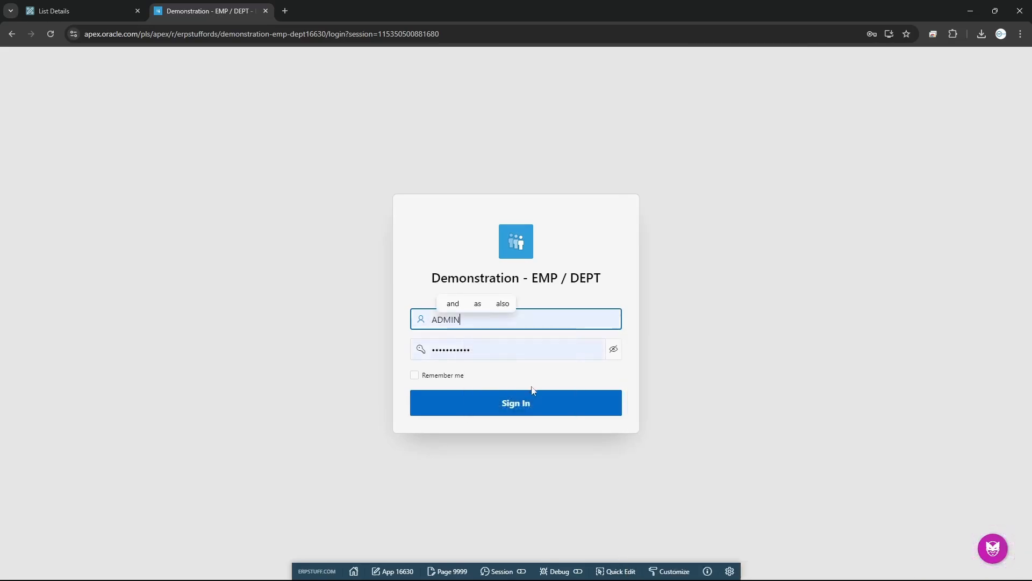
click(430, 376)
click(502, 407)
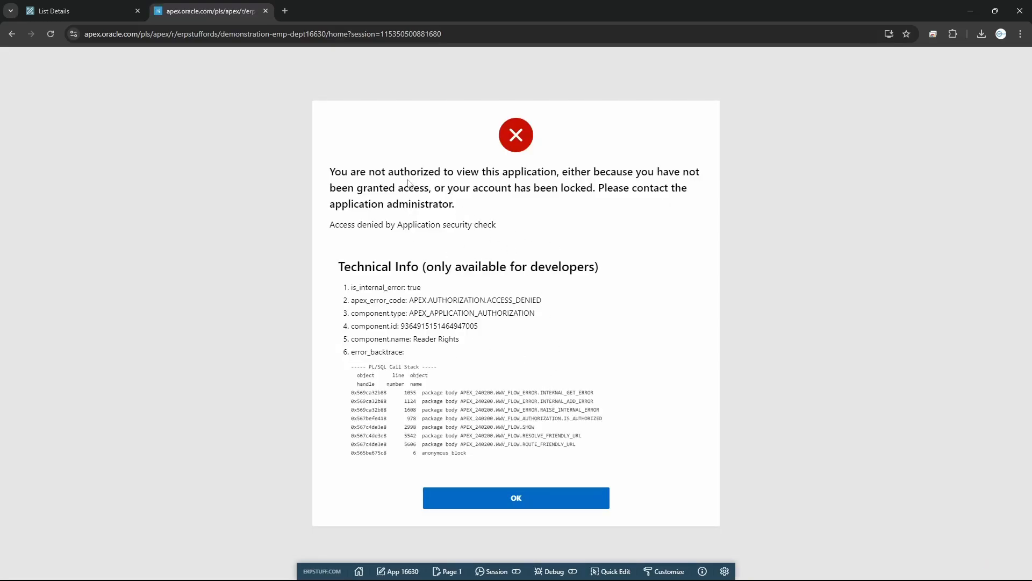
Review the access-denied error message from the failed ADMIN sign-in
drag(405, 173, 621, 232)
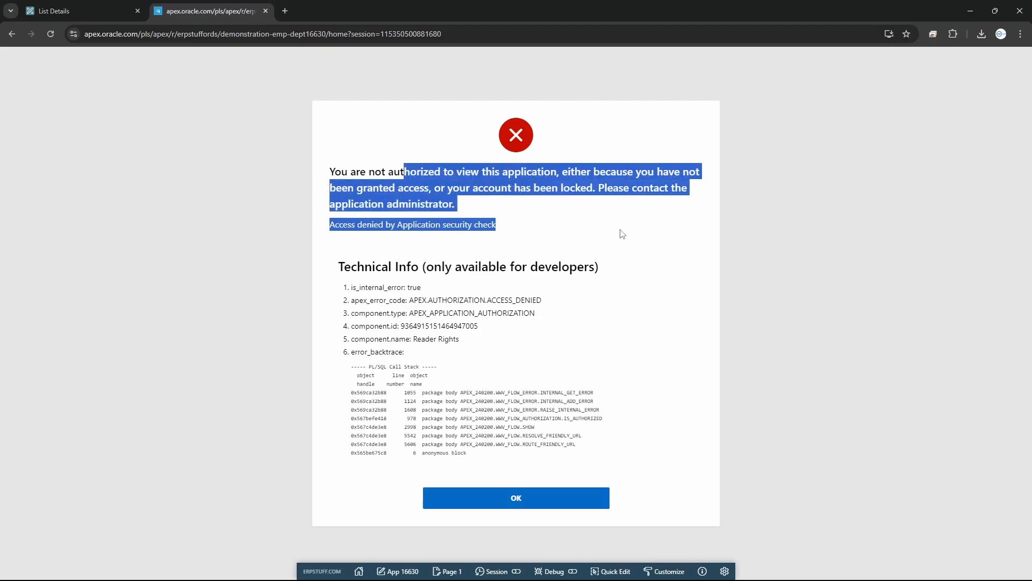
click(86, 12)
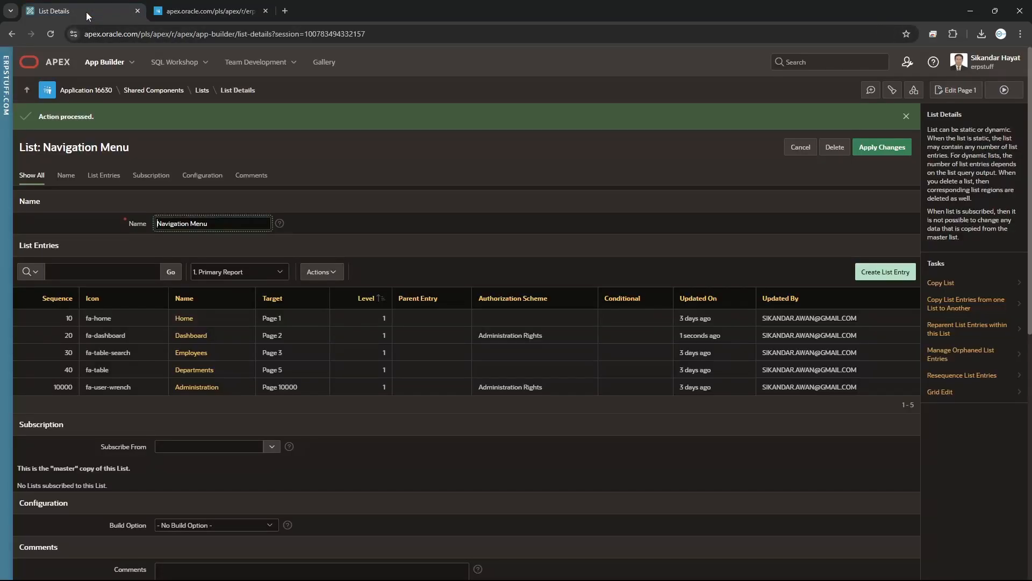
click(217, 13)
Return to the login page and sign in with the developer's saved account
click(569, 502)
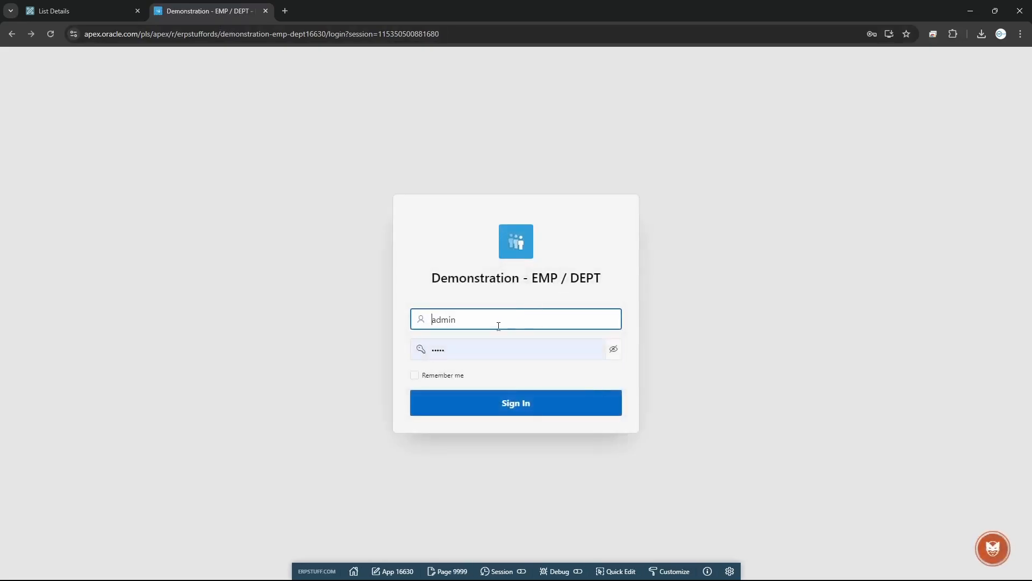
drag(496, 323, 389, 319)
text(sik)
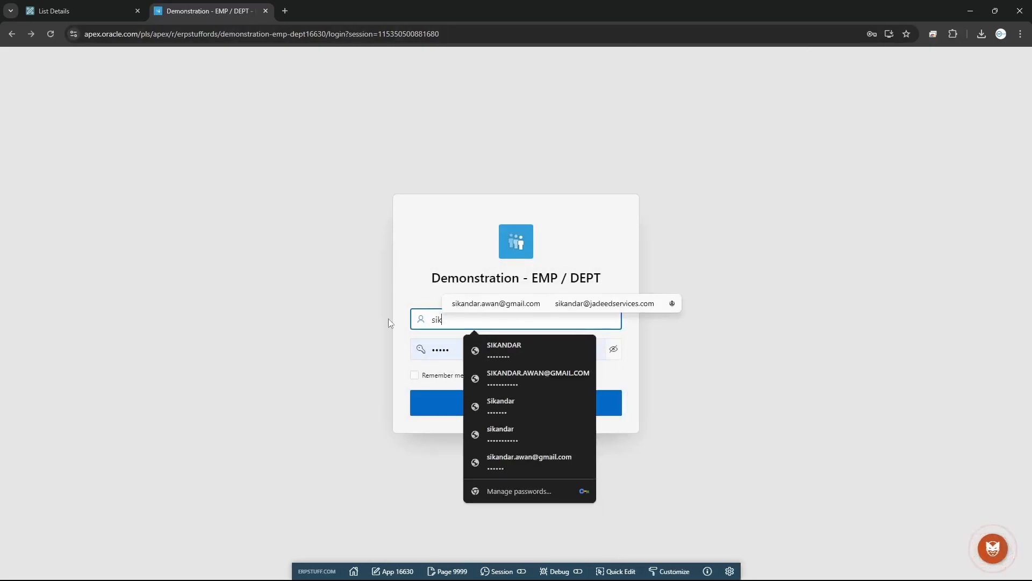
click(557, 377)
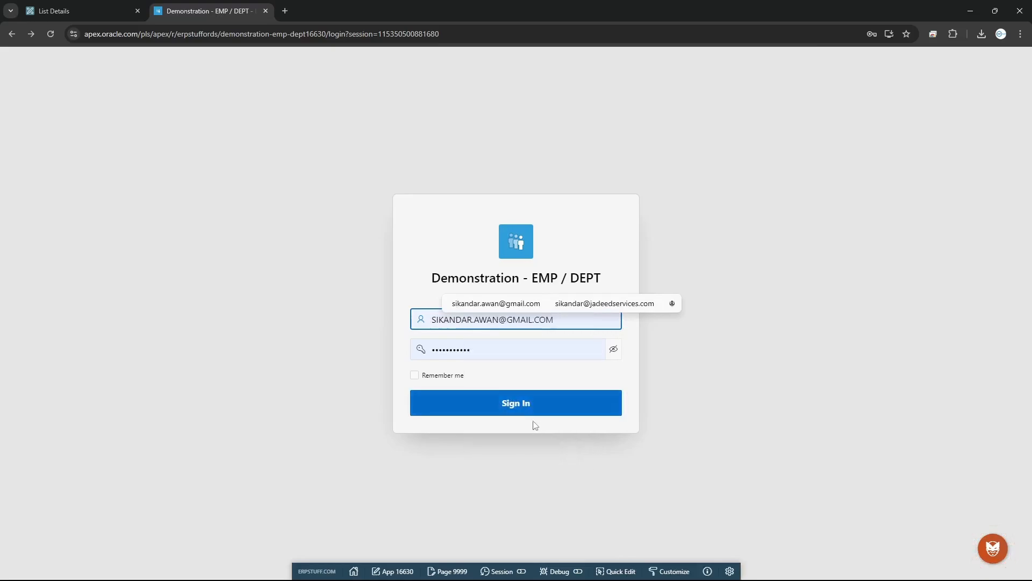
click(446, 376)
click(477, 400)
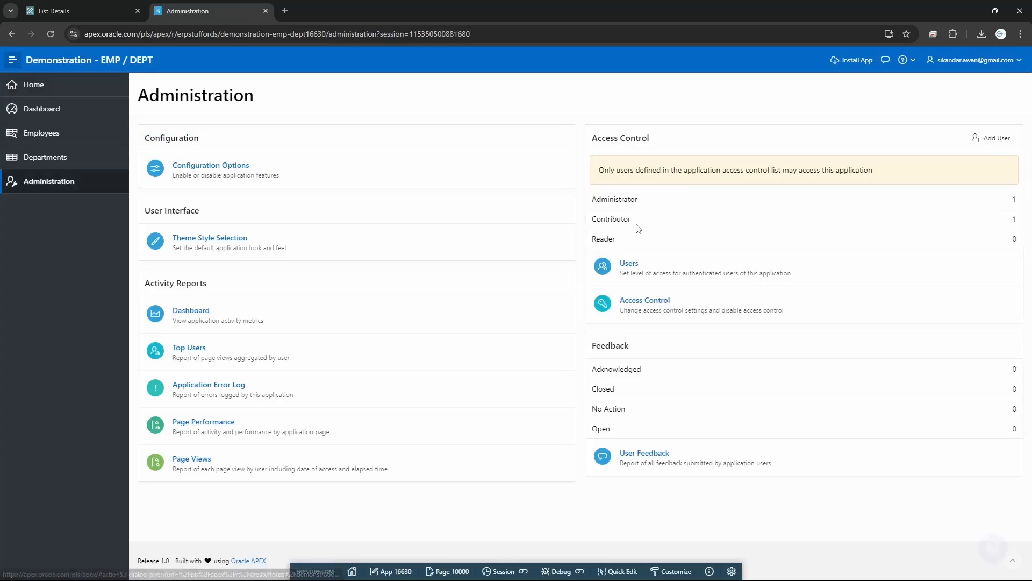
Add user ADMIN with the Administrator role, then sign out
click(629, 265)
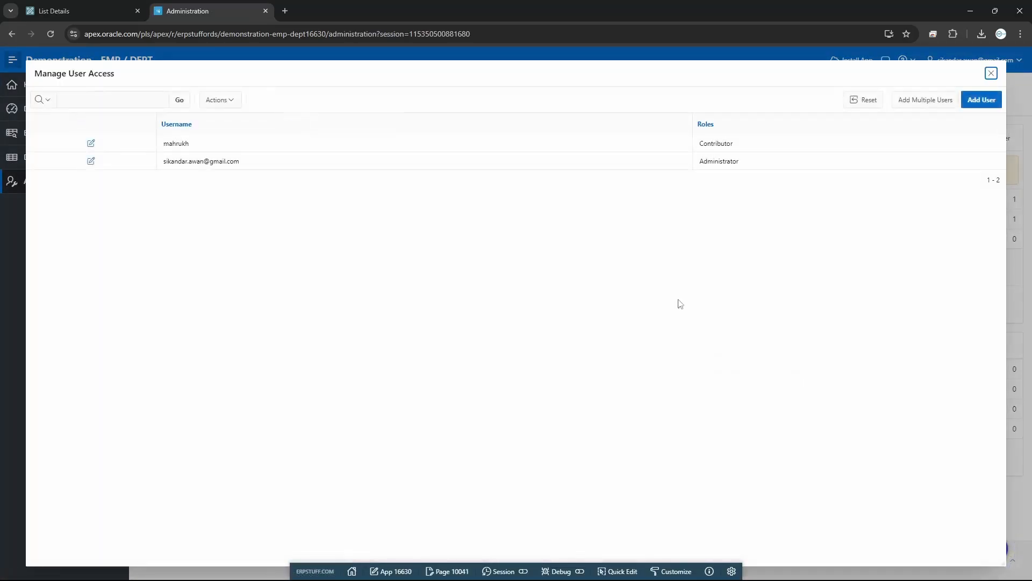
click(980, 100)
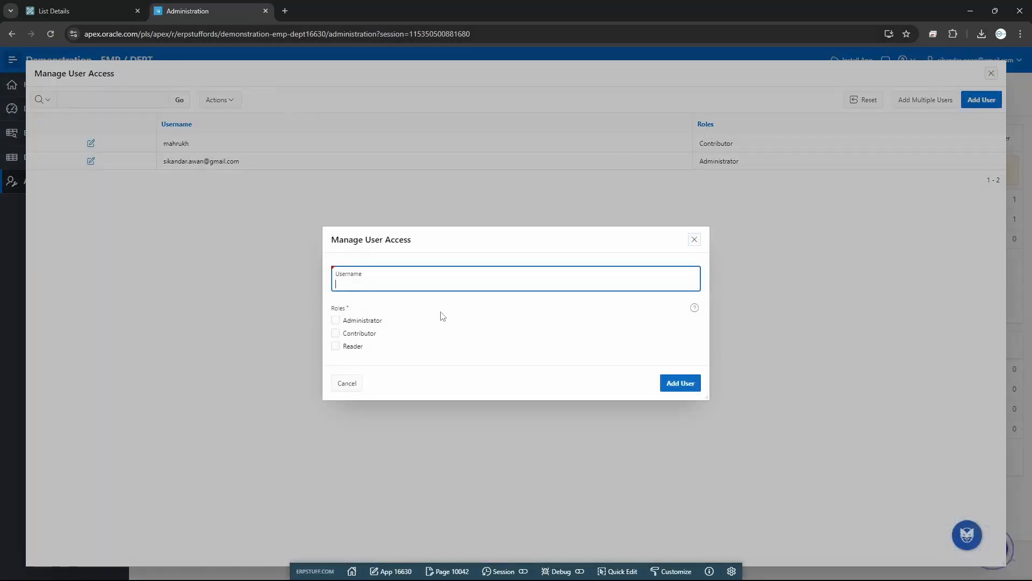
text(ADM)
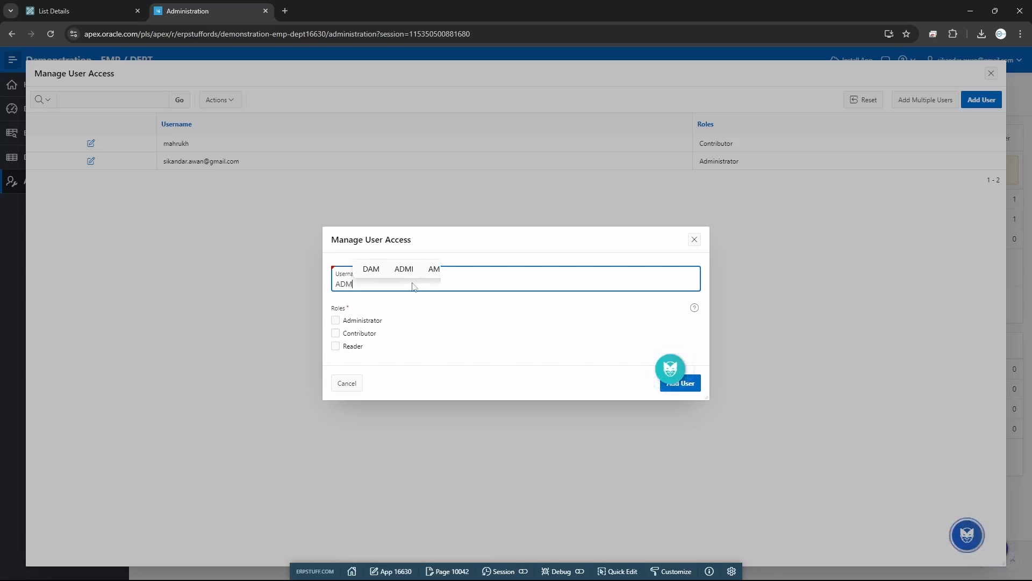
text(IN)
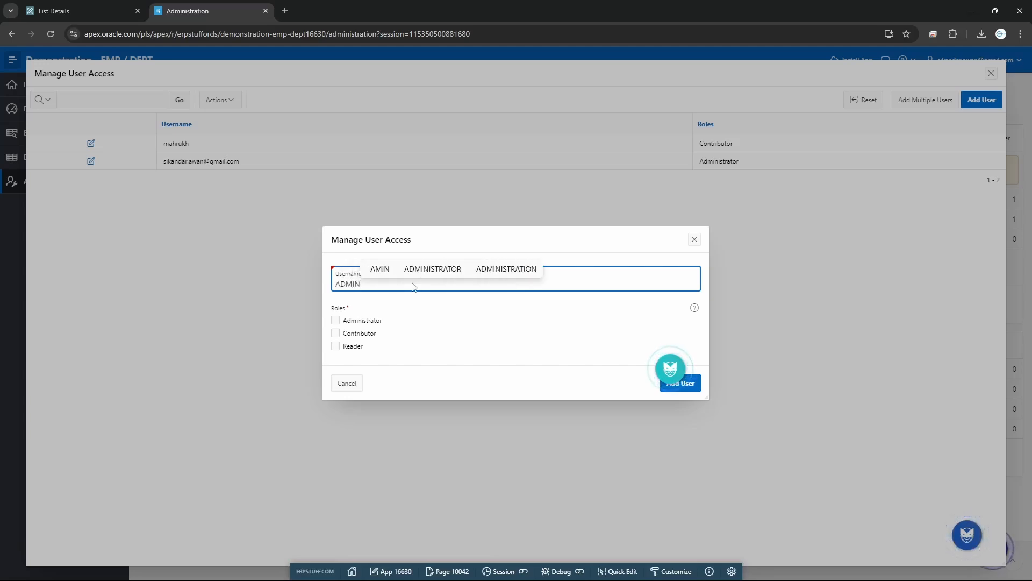
click(358, 323)
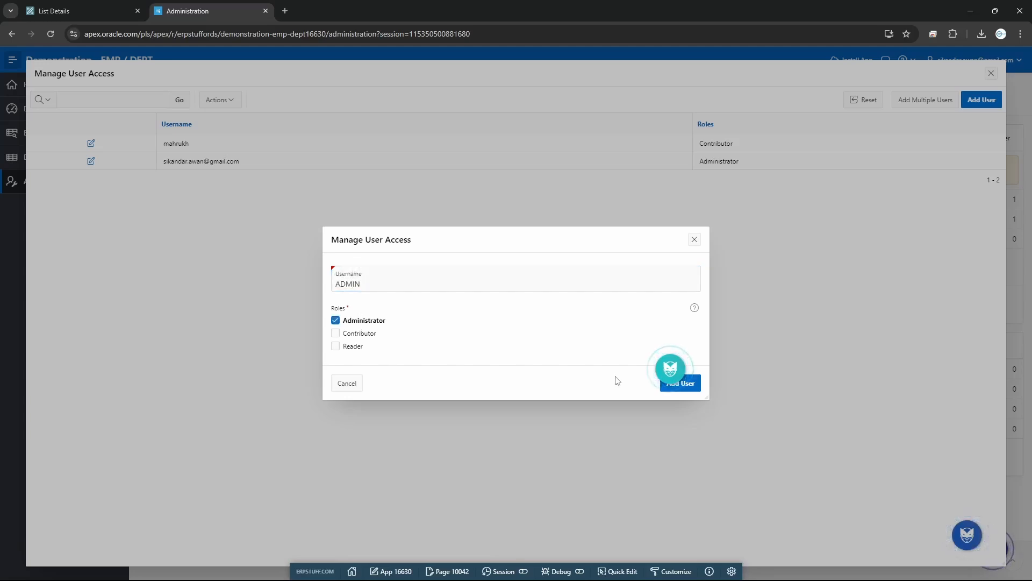
click(695, 391)
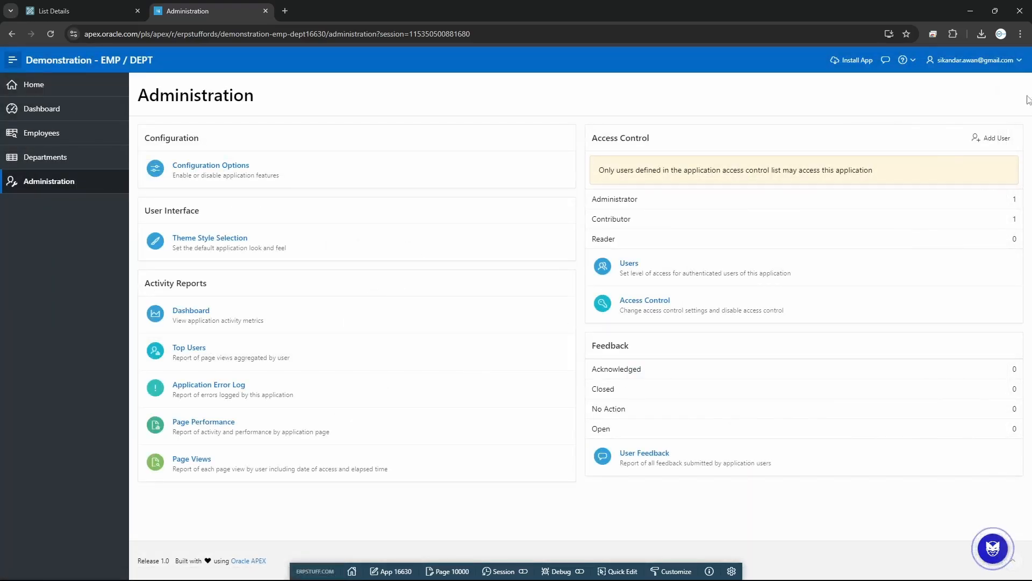
click(1020, 60)
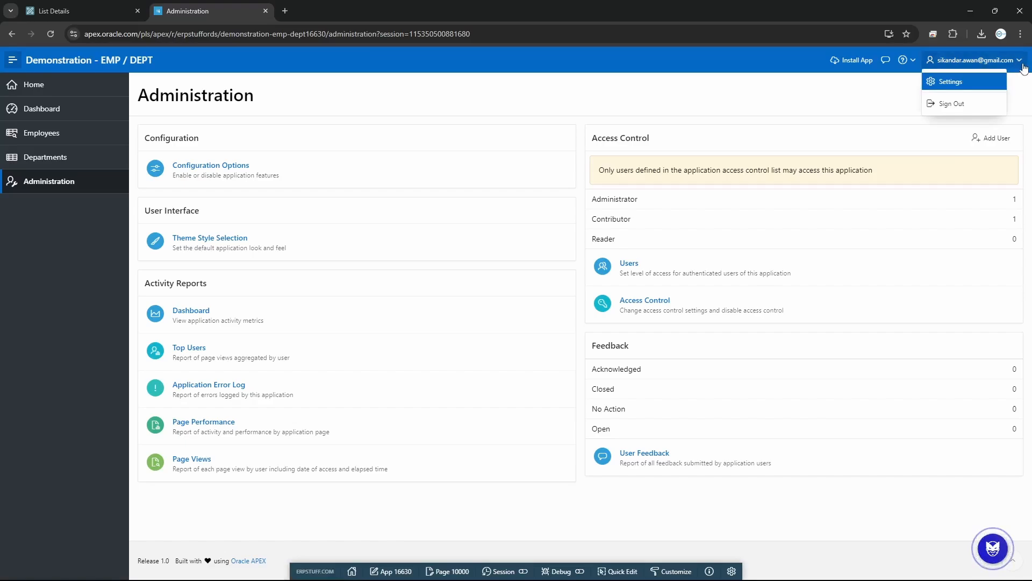
click(956, 104)
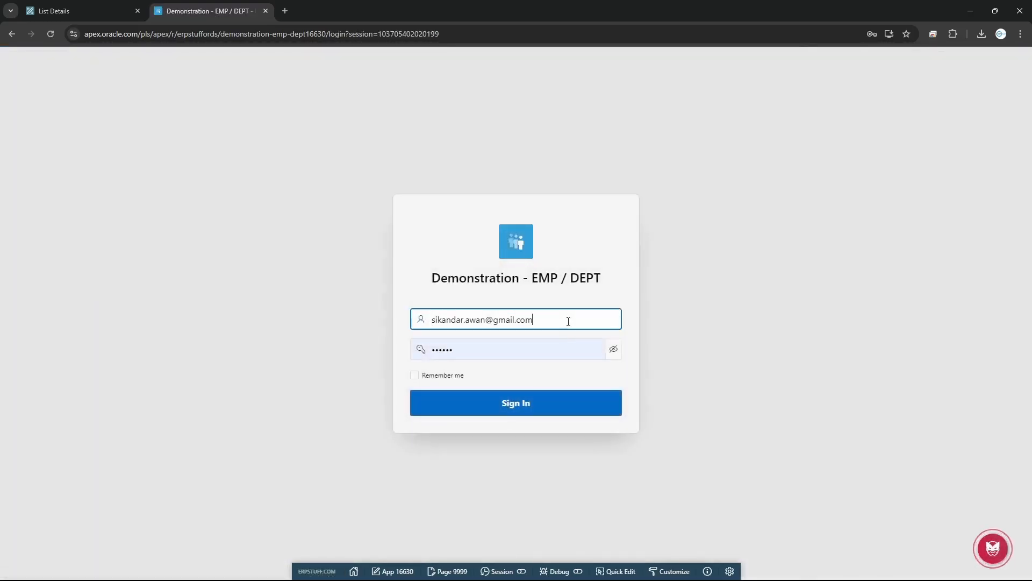
Sign in as ADMIN using the saved login with Remember me ticked
click(568, 320)
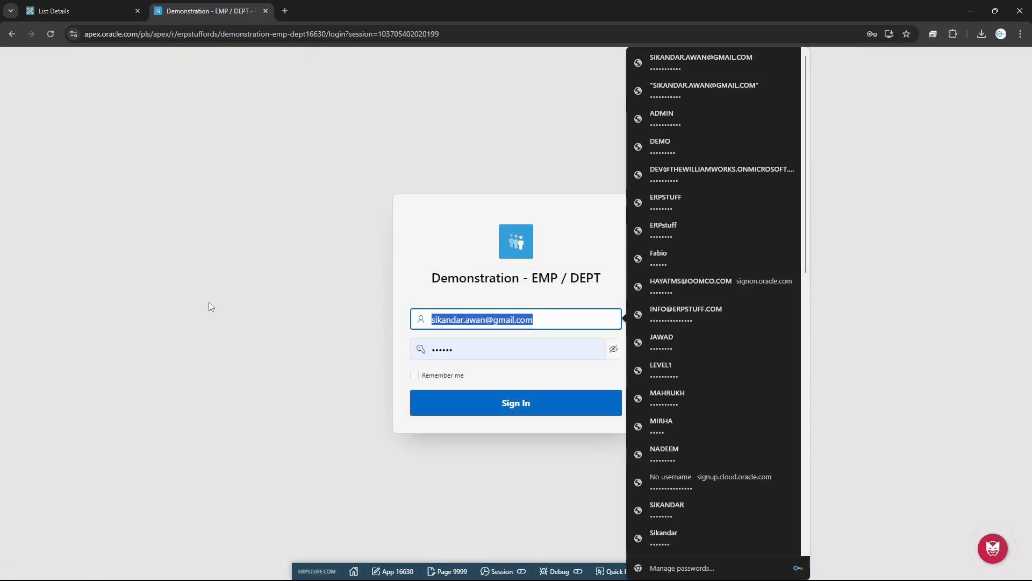
text(ADMIN)
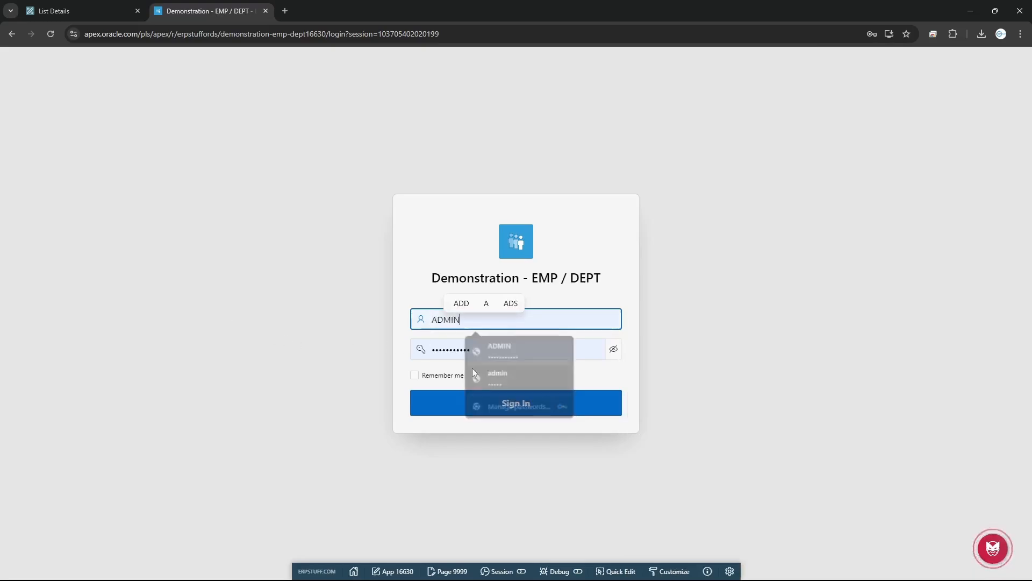
click(474, 355)
click(422, 376)
click(462, 404)
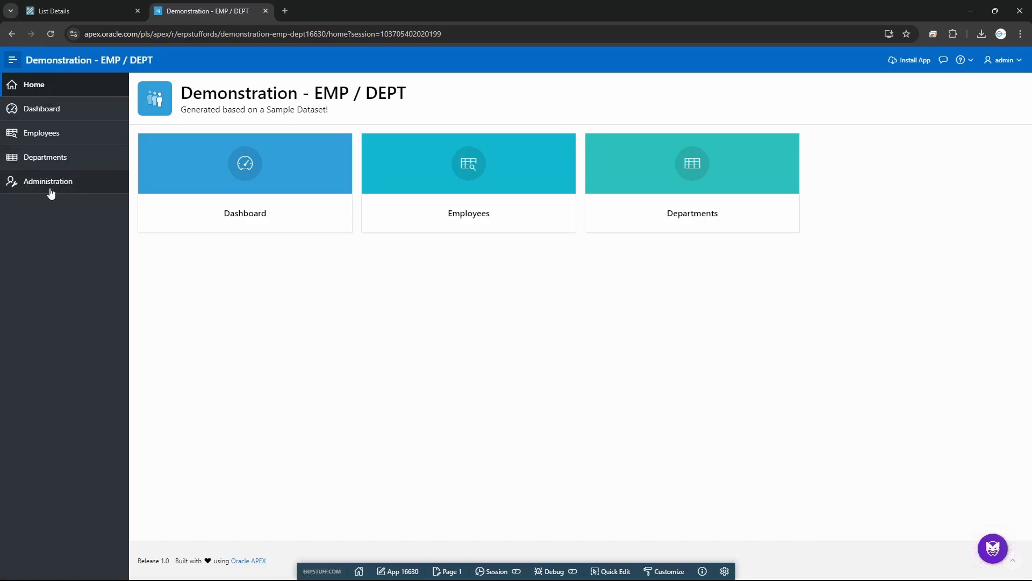
Examine the home page portion of the app's URL in the address bar
click(401, 34)
click(391, 34)
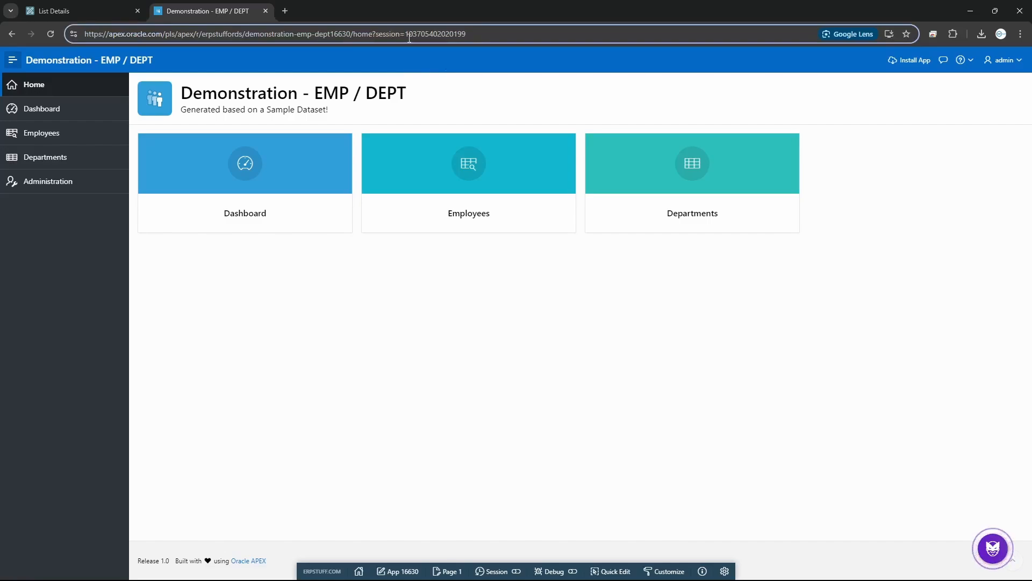
drag(334, 34, 466, 34)
click(356, 35)
From the application 16630 home, open the 2 - Dashboard page in Page Designer
click(75, 11)
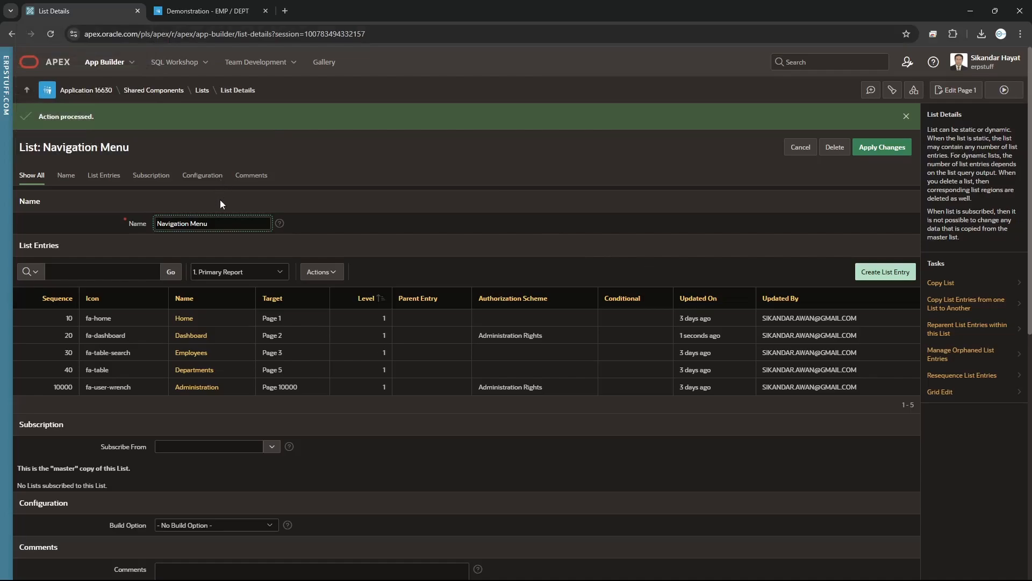
click(105, 93)
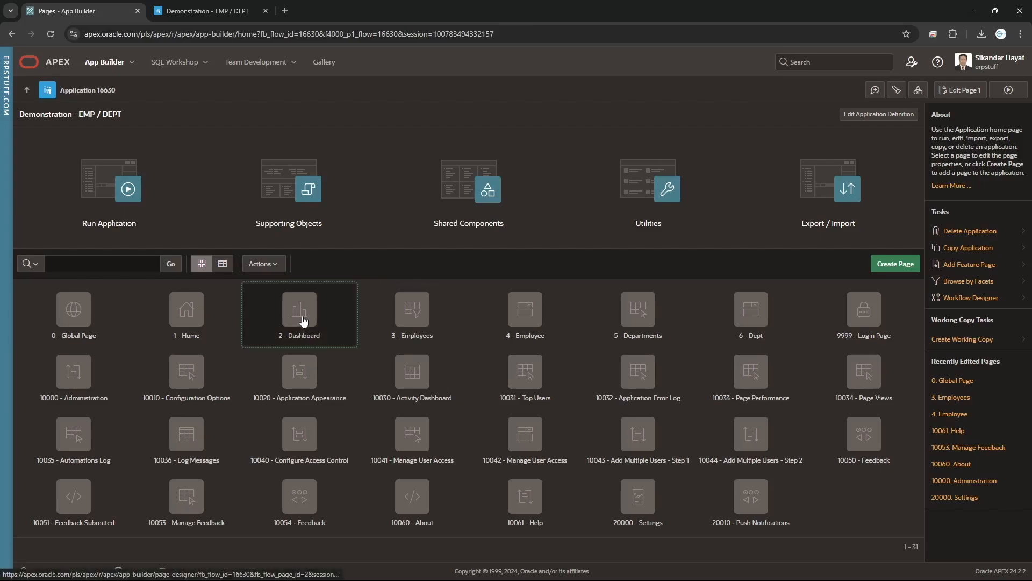
click(302, 320)
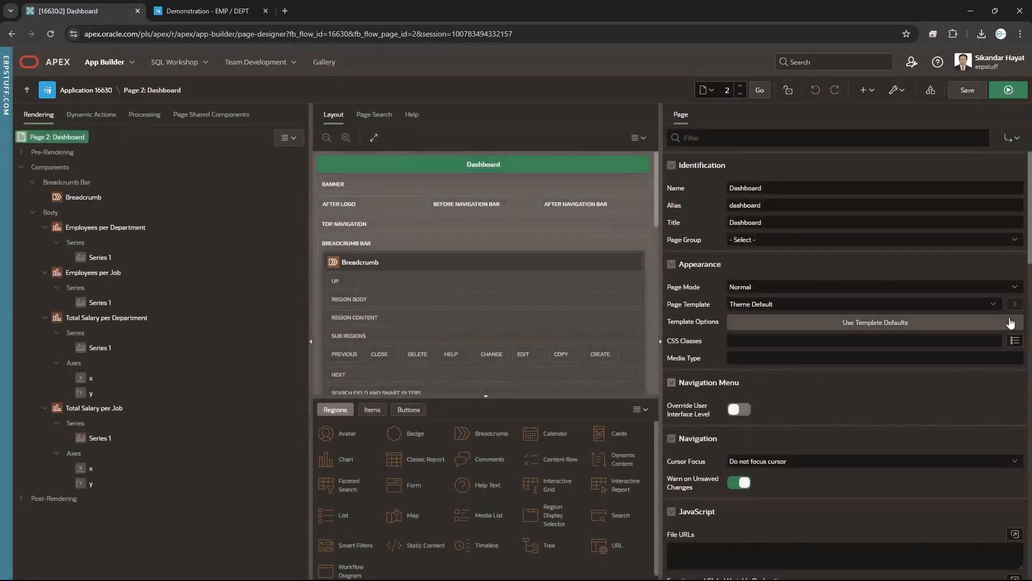
Set the Dashboard page's Authorization Scheme to Administration Rights and save the page
drag(1030, 188, 1027, 446)
scroll(774, 309, up, 3)
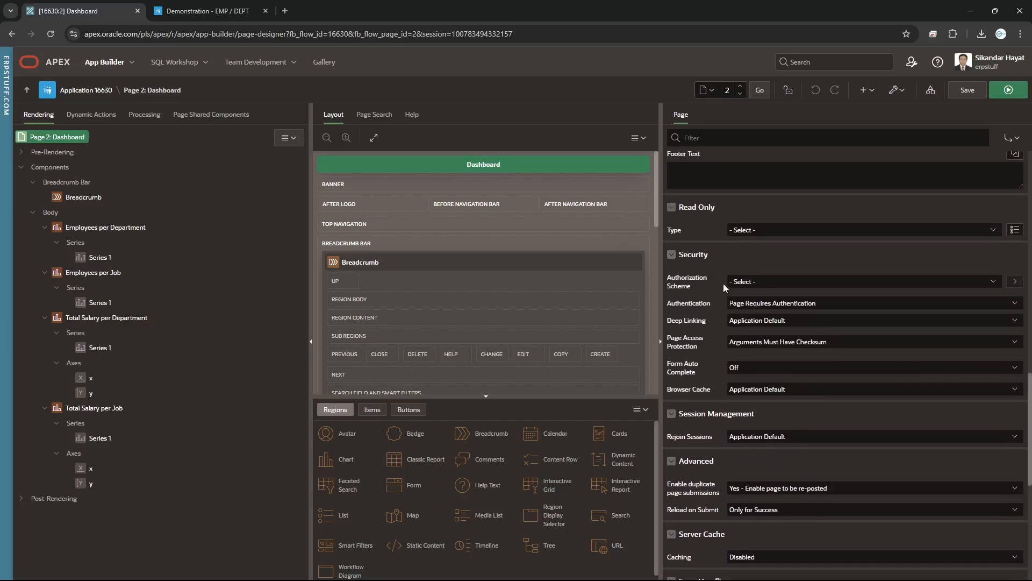
click(762, 283)
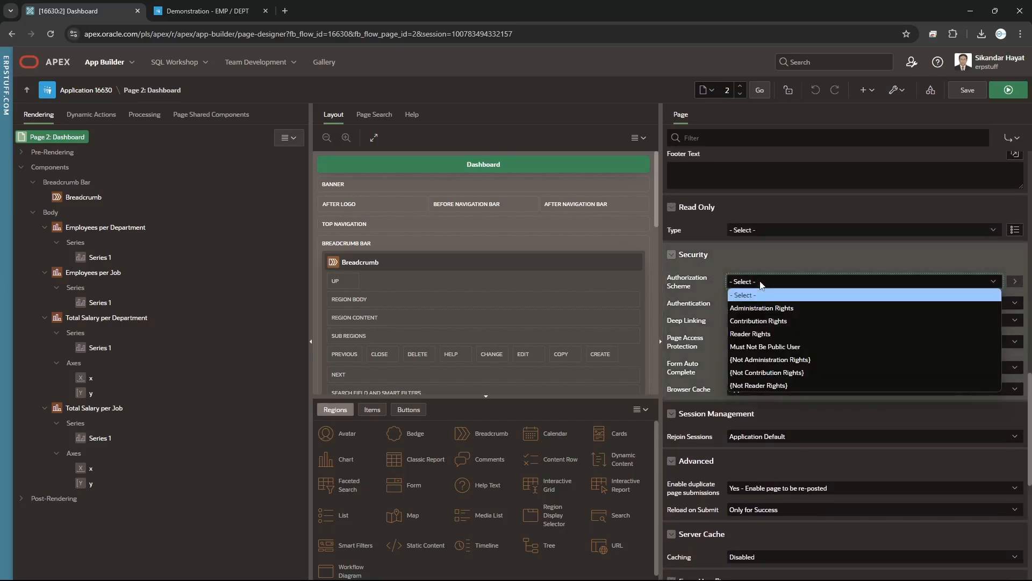
click(814, 310)
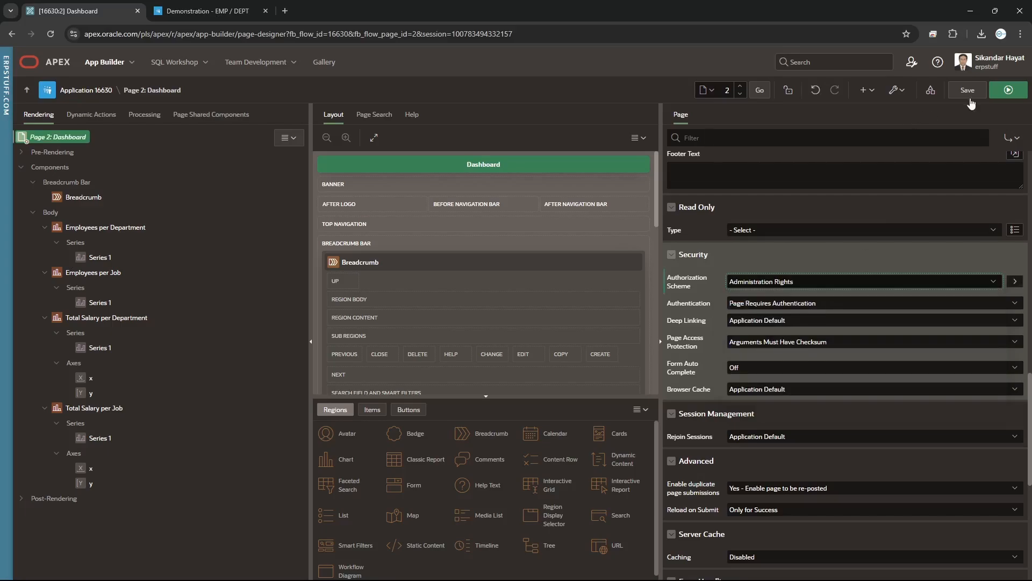
click(968, 96)
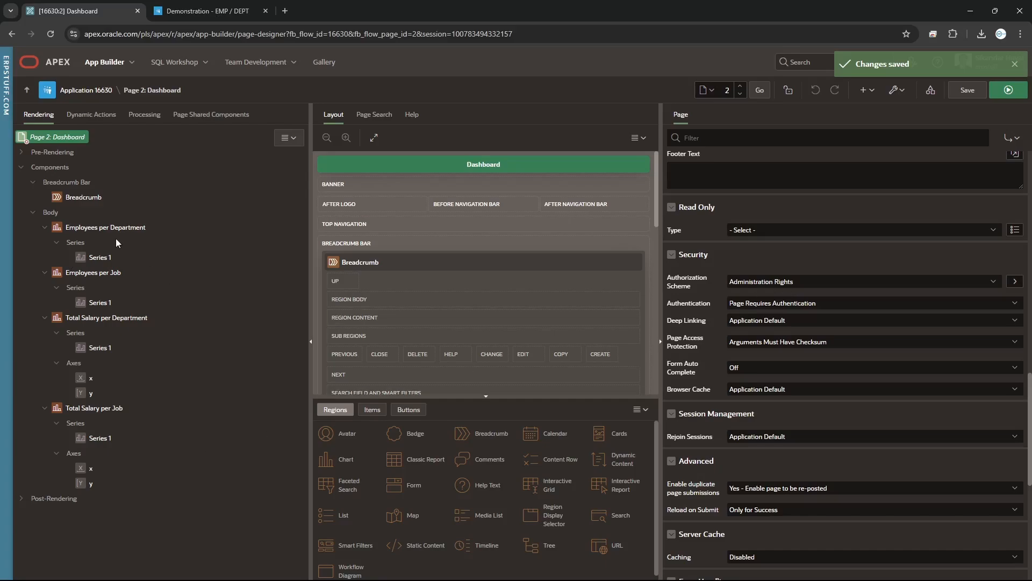
click(69, 233)
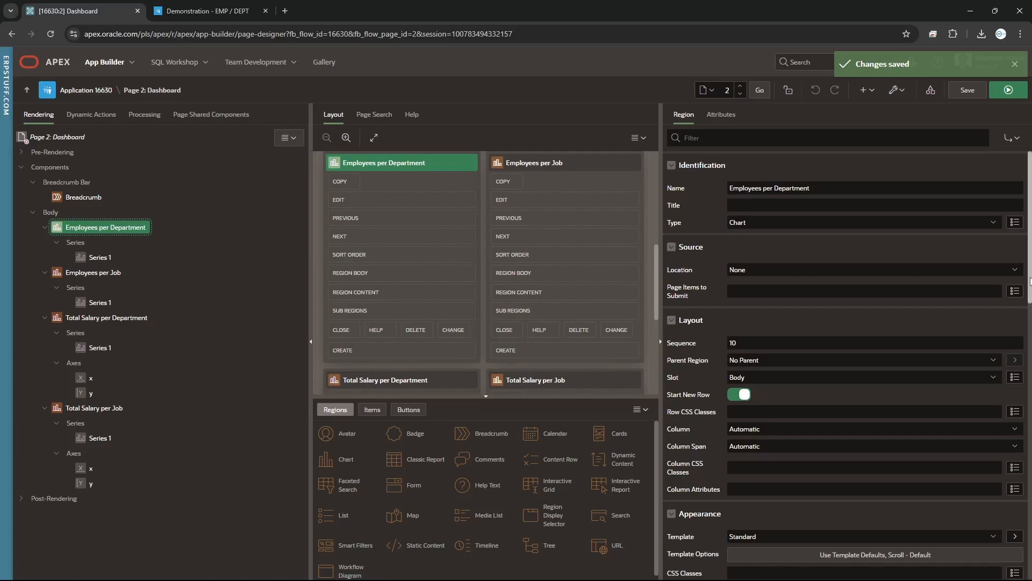
drag(1030, 279, 1017, 538)
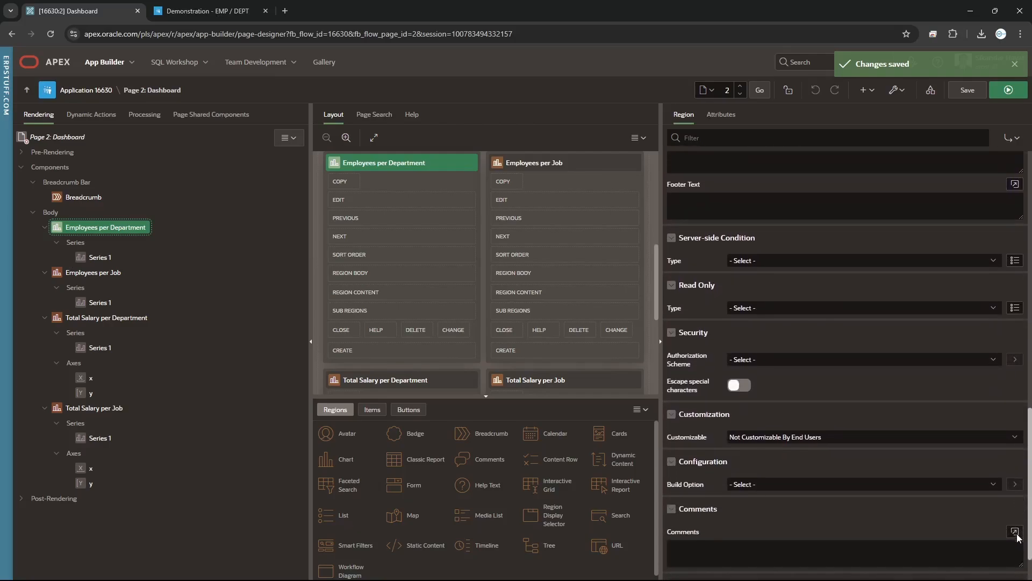
click(771, 363)
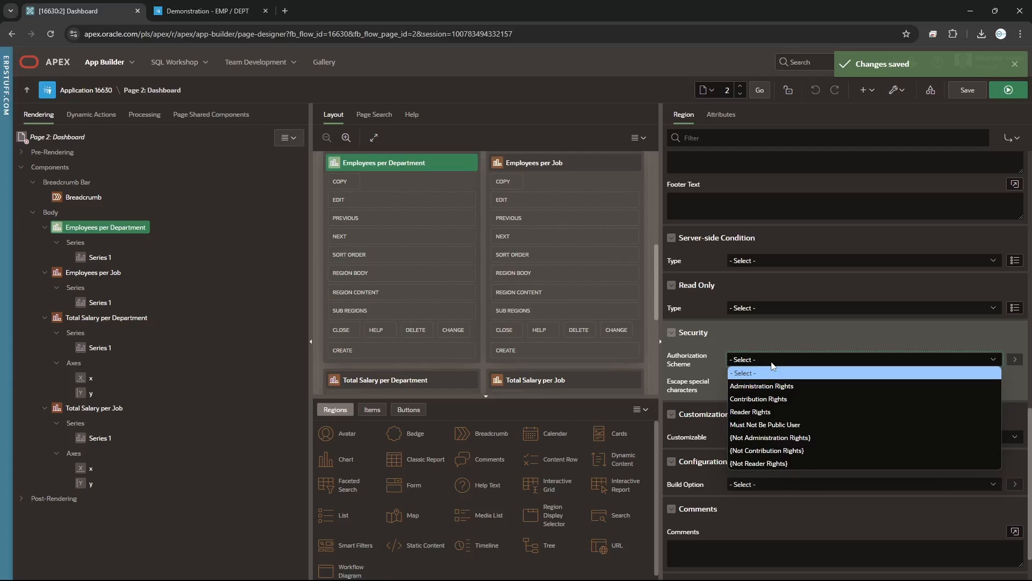
click(772, 361)
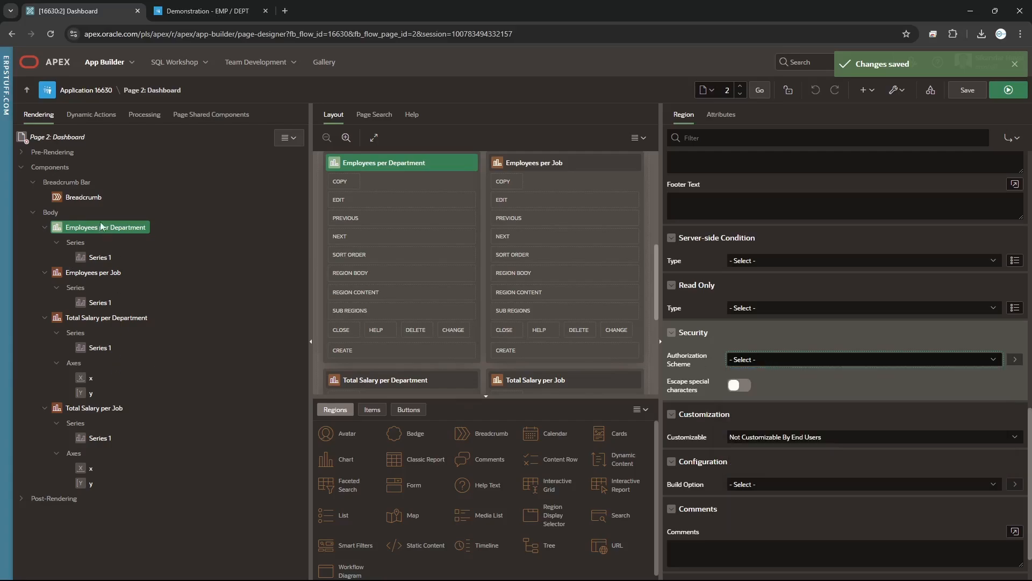
right_click(55, 213)
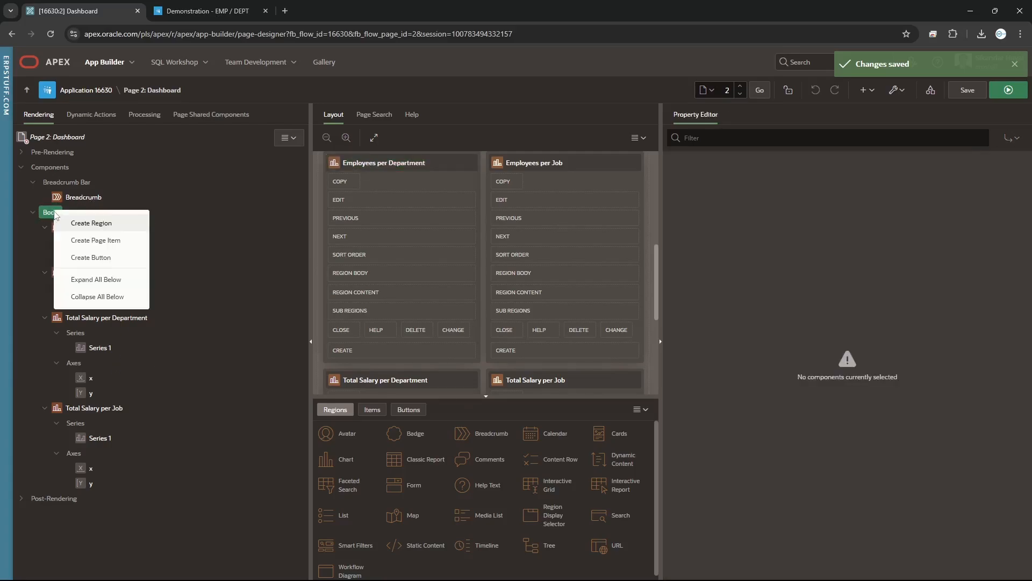
Add a button named Approval to the page Body, restricted to Administration Rights
click(92, 258)
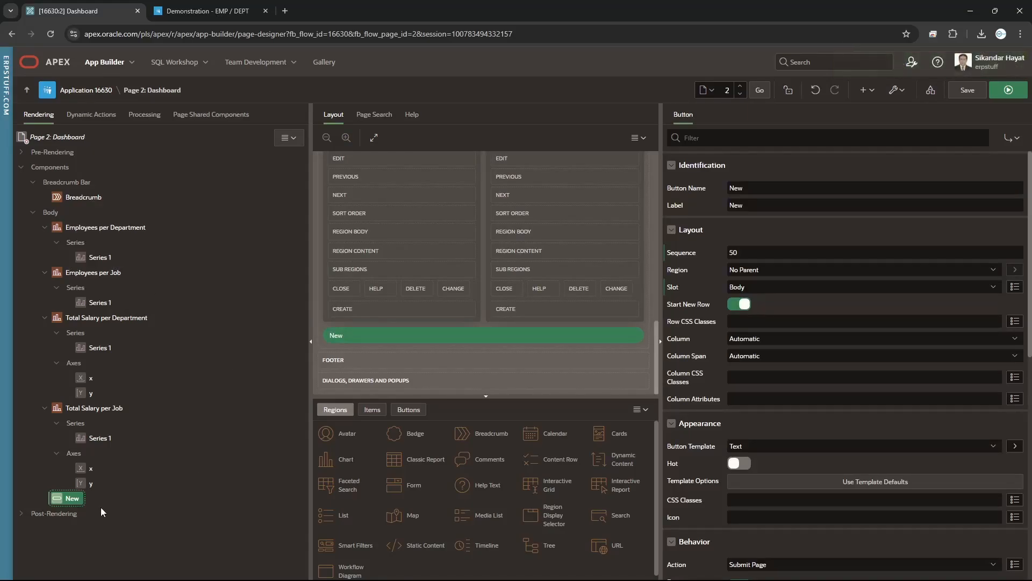
click(766, 188)
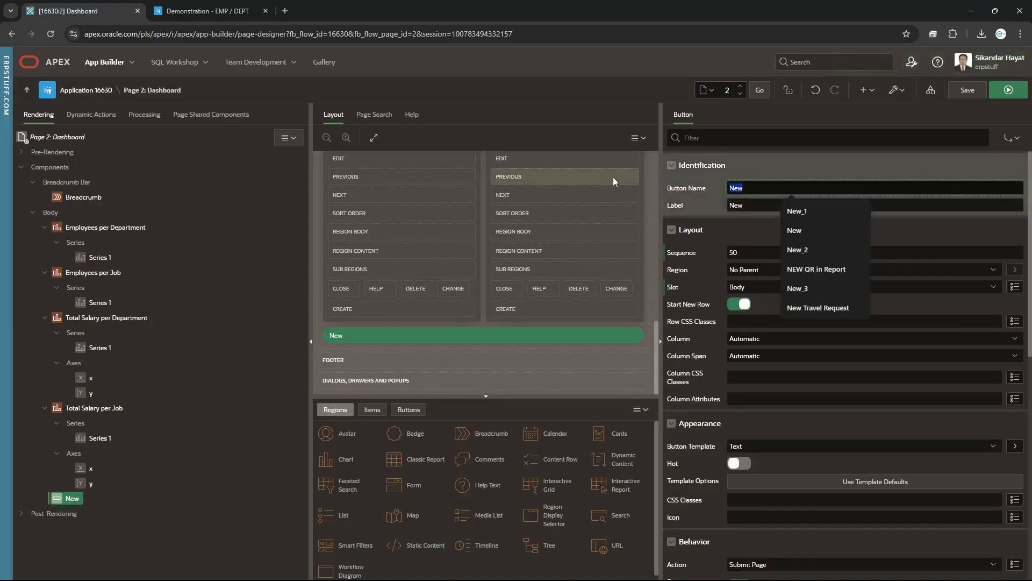
text(Approval)
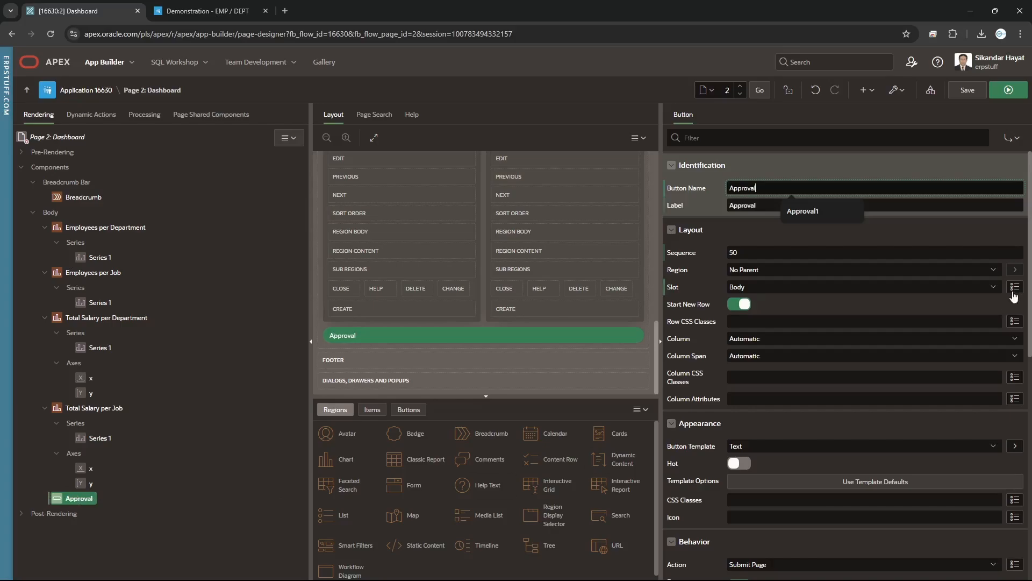
drag(1030, 291, 1028, 496)
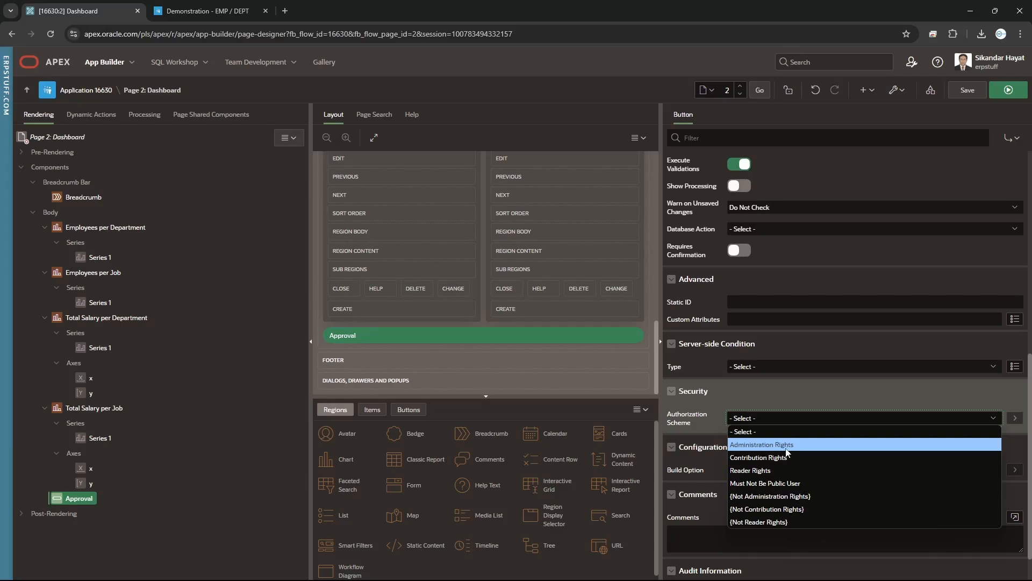
click(785, 449)
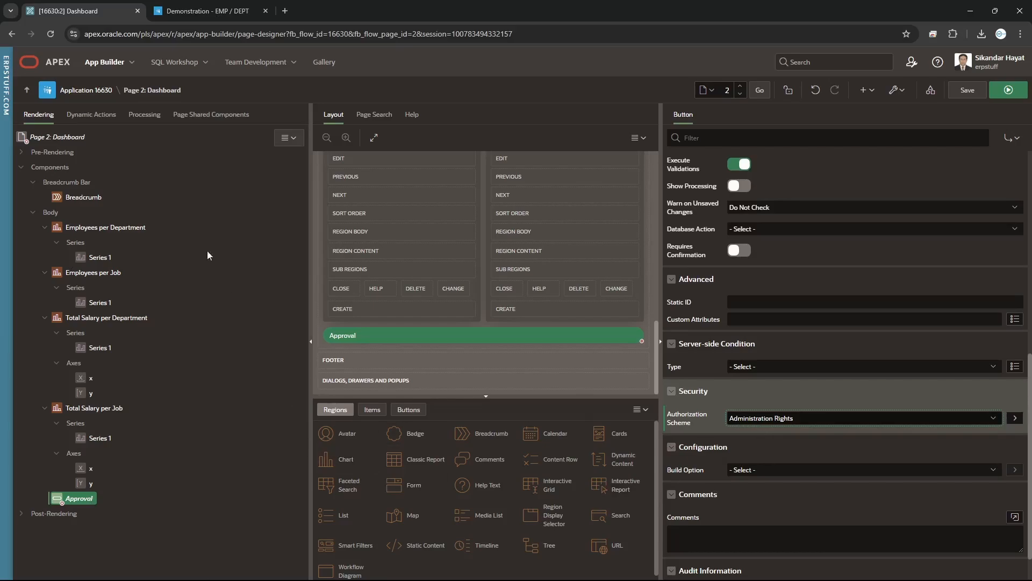
click(53, 214)
right_click(54, 214)
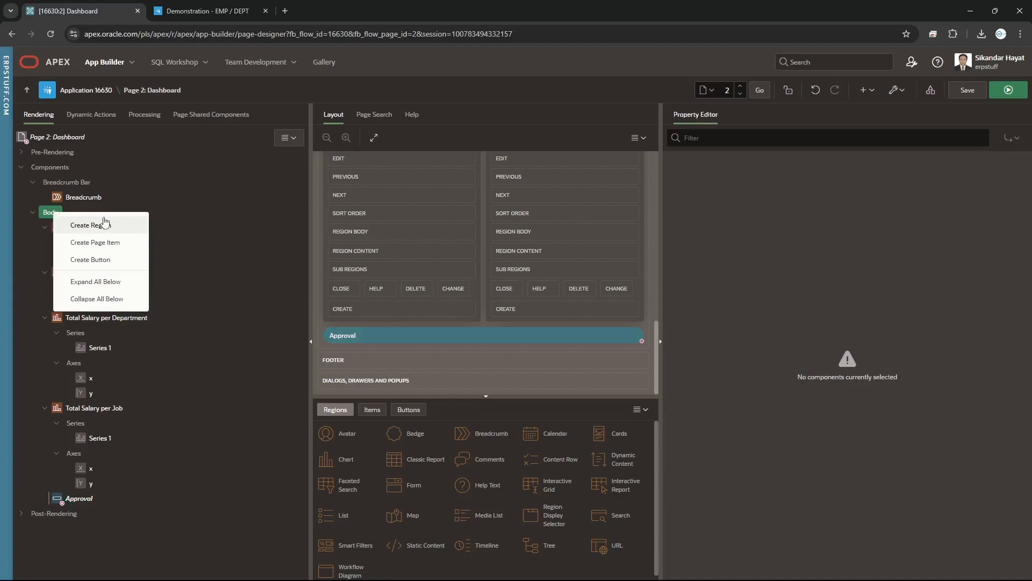
Add a P2_SALARY text field item and set its Authorization Scheme to Administration Rights
click(109, 246)
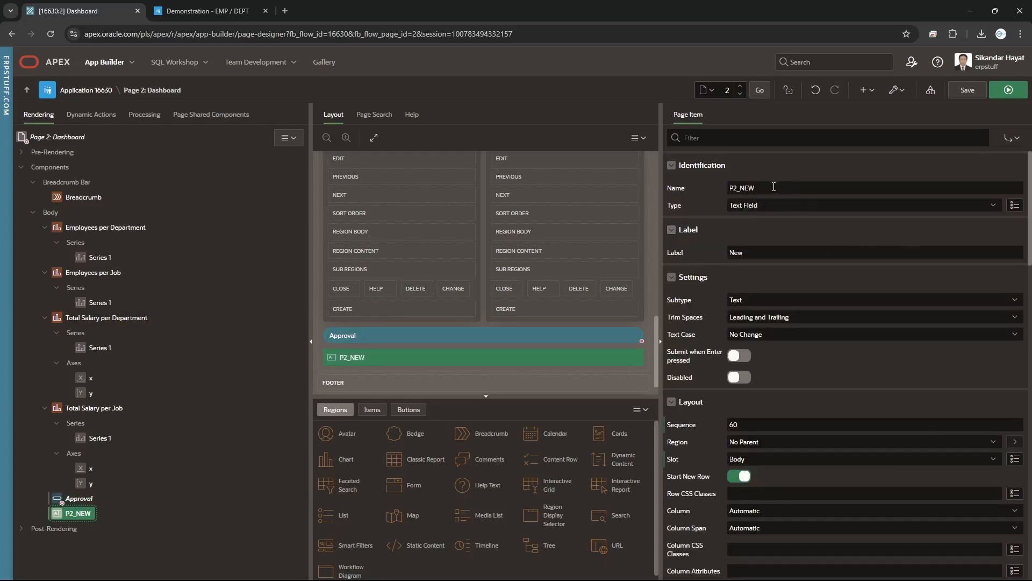
drag(739, 187, 844, 191)
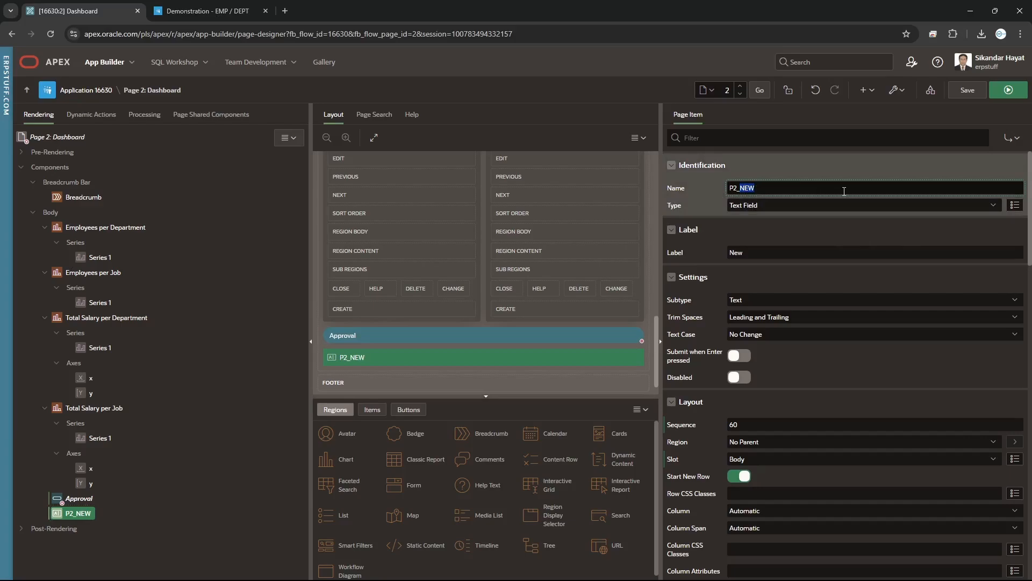
text(SALARY)
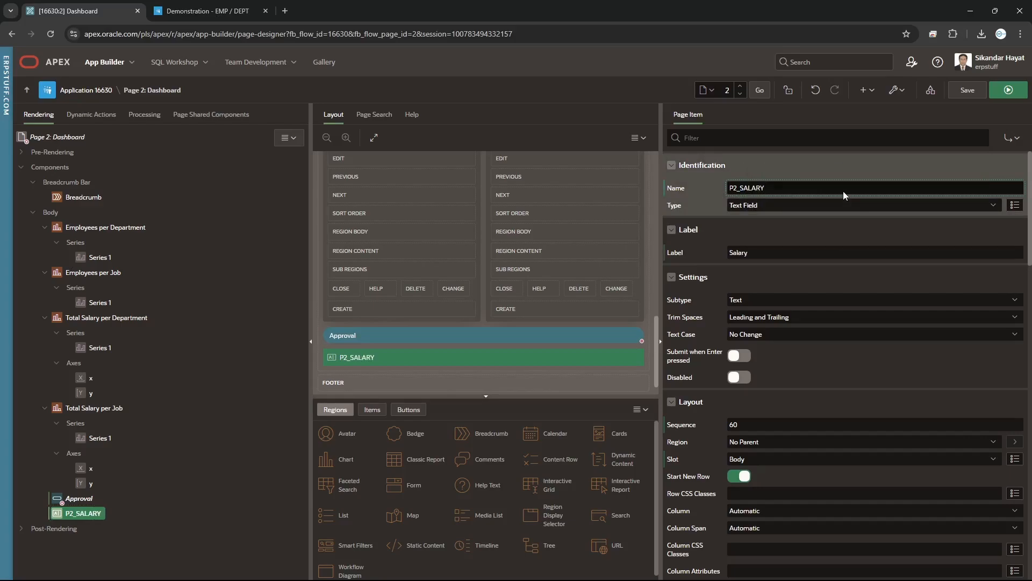
drag(1029, 240, 1023, 462)
scroll(689, 332, down, 3)
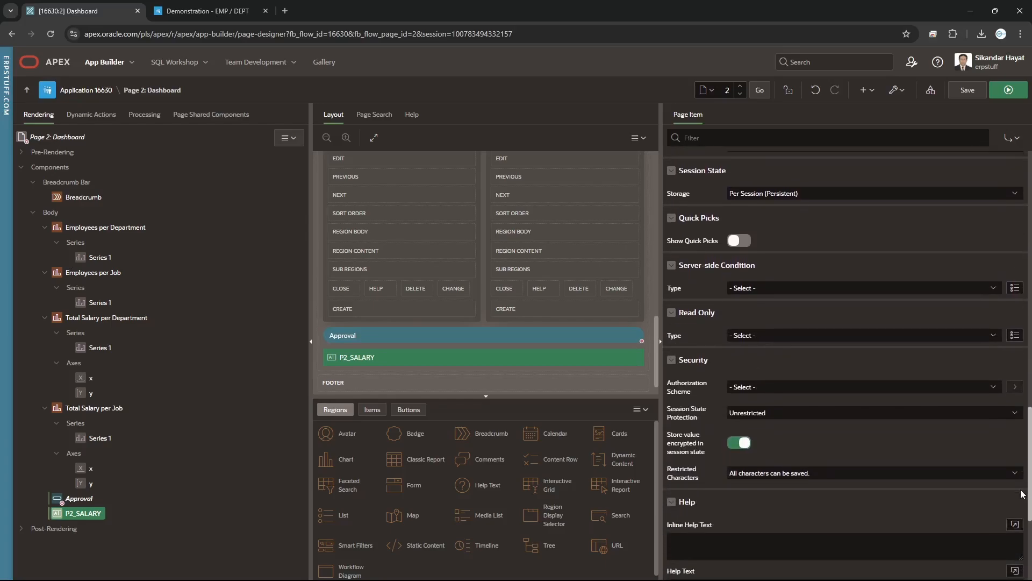
click(762, 387)
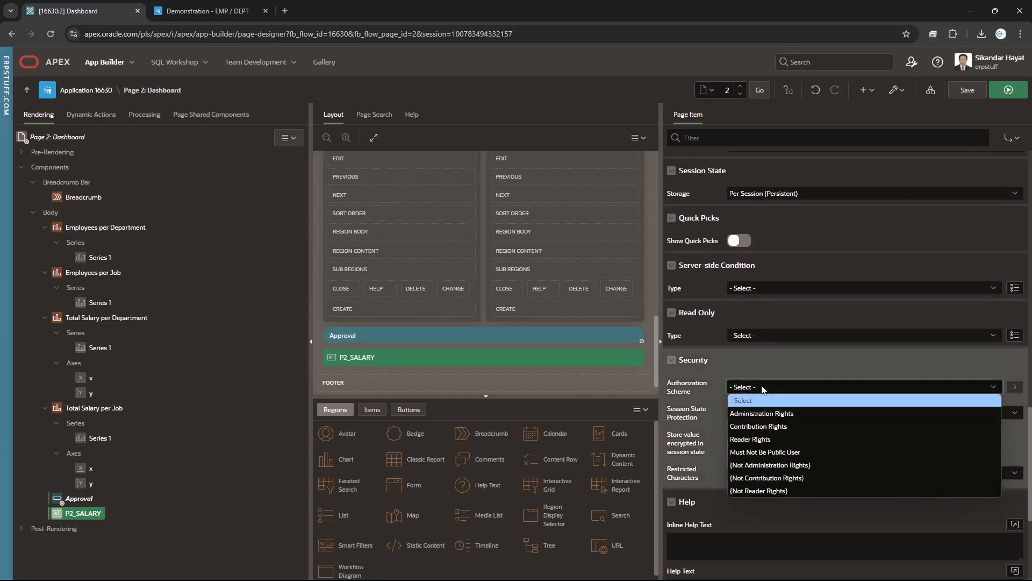
scroll(767, 388, down, 3)
scroll(767, 385, up, 3)
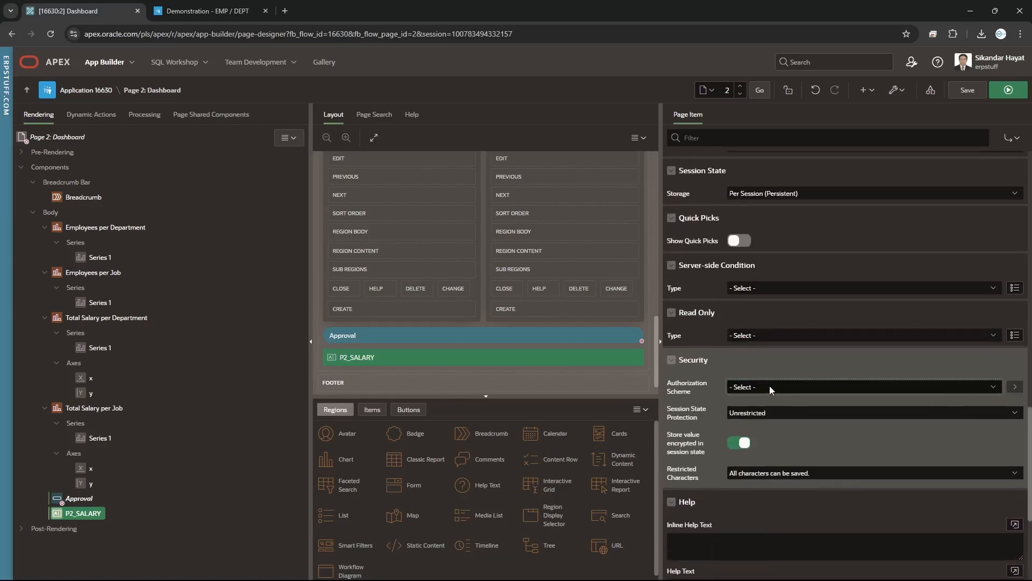
click(754, 386)
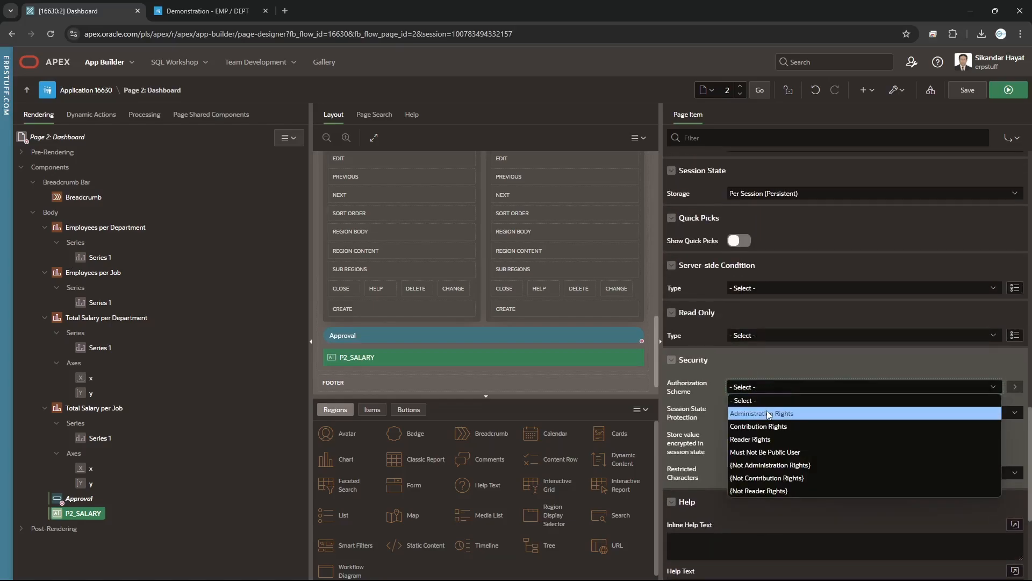
click(766, 411)
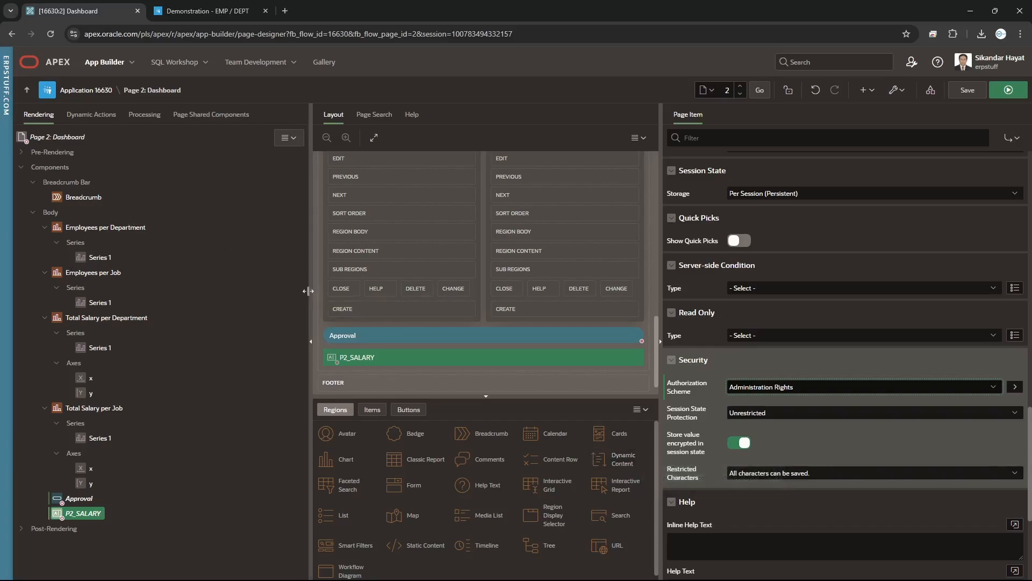
click(110, 95)
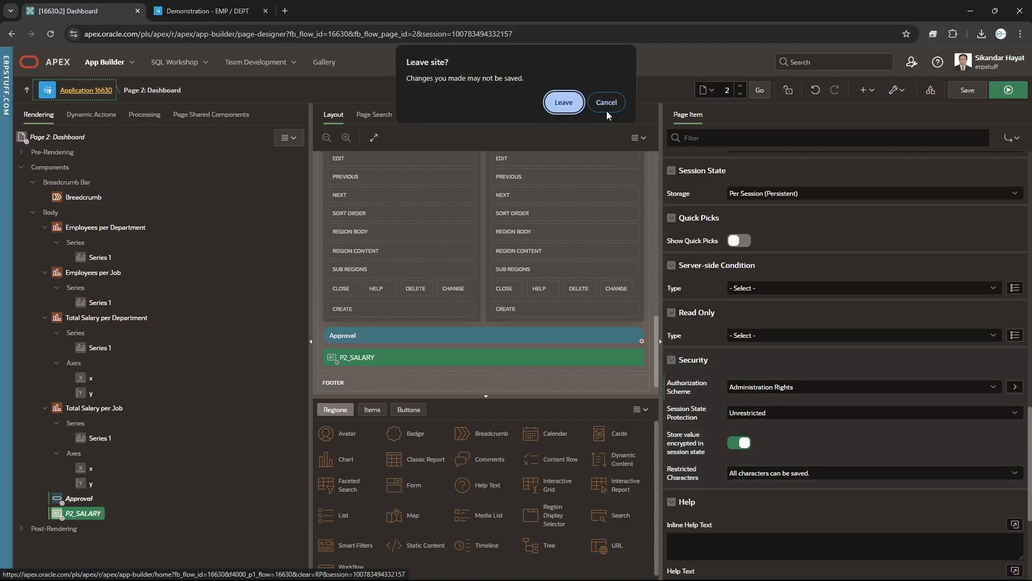
Leave Page Designer and go to SQL Workshop > Utilities > Sample Datasets
click(576, 106)
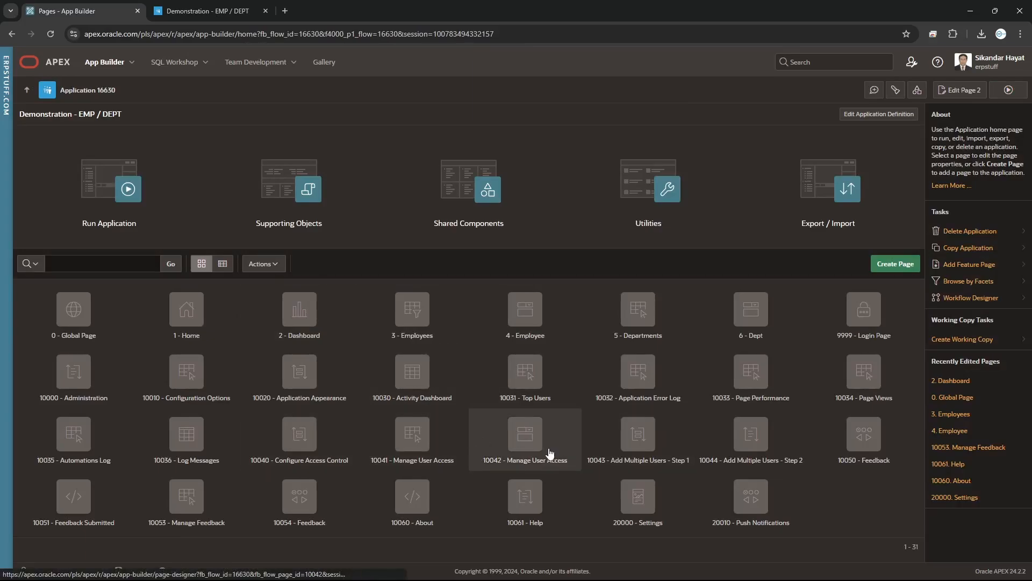
click(208, 67)
mouse_move(216, 141)
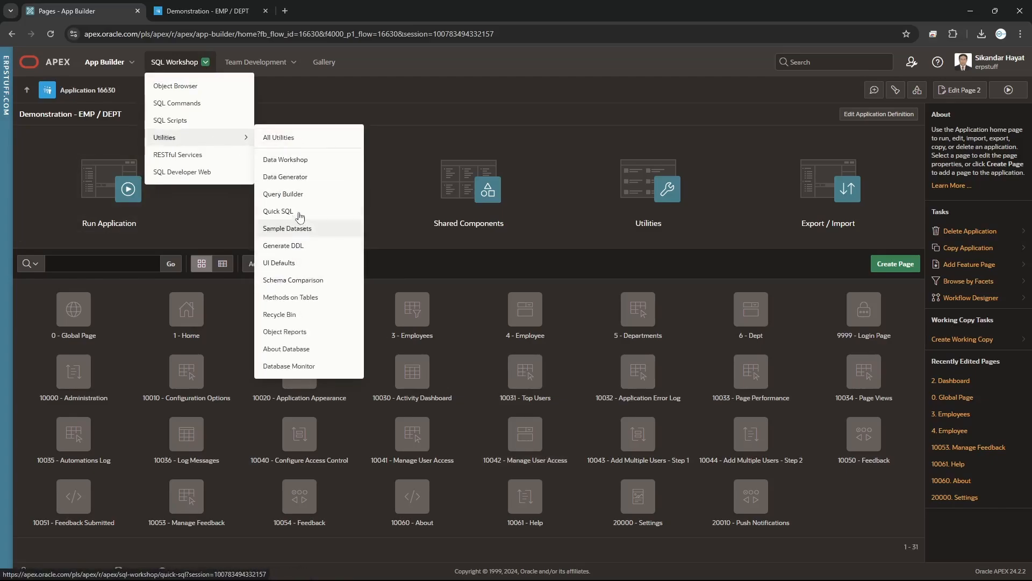
click(296, 229)
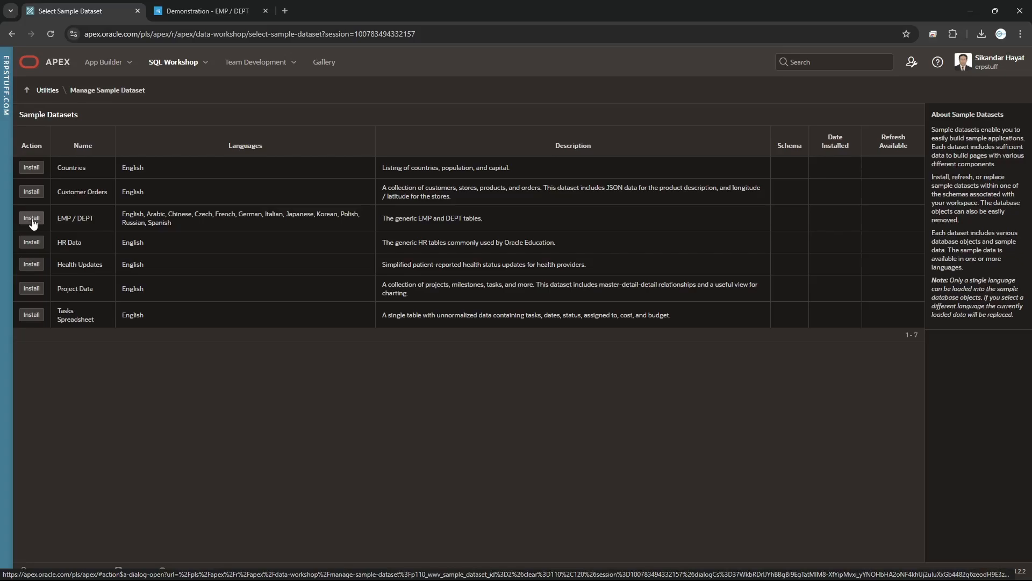
Install the Countries sample dataset in English into the WKSP_ERPSTUFF schema
click(32, 169)
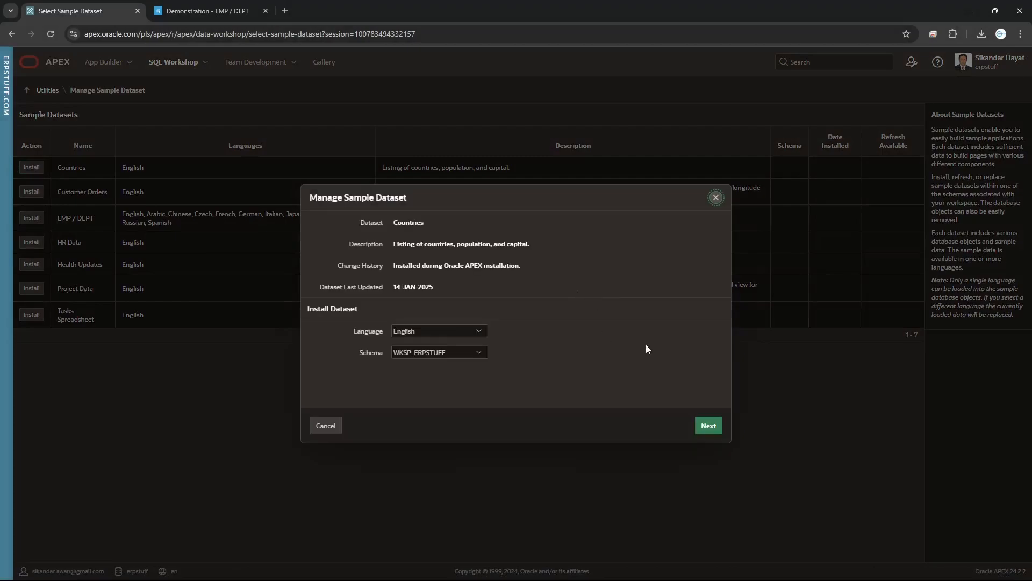
click(709, 426)
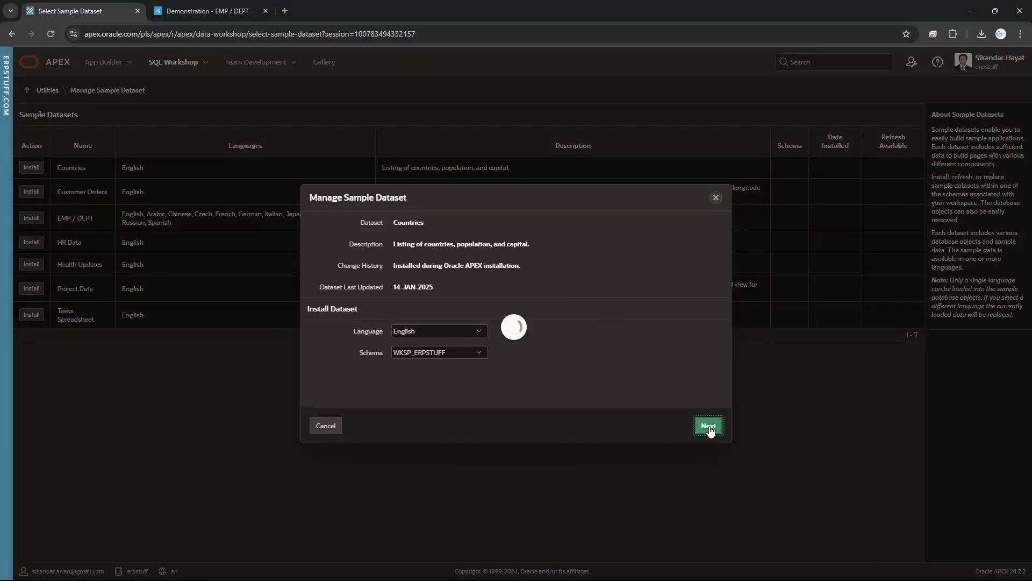
click(709, 427)
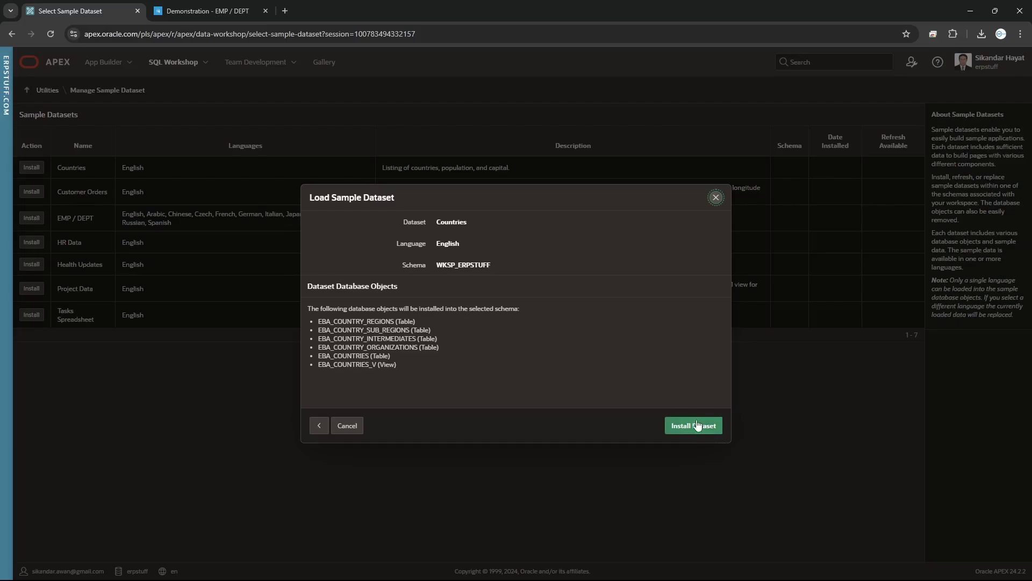
click(698, 426)
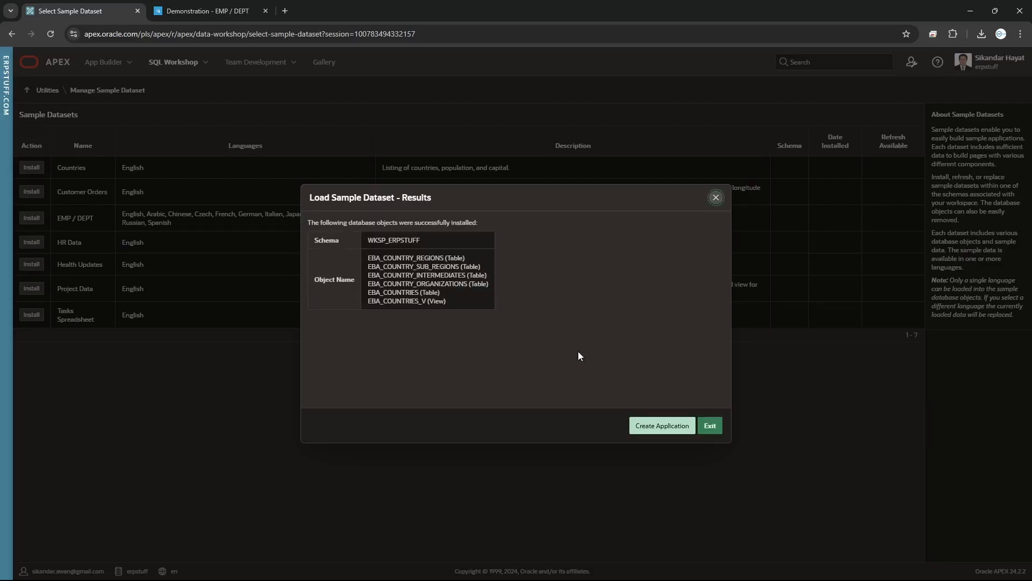
Start an application from the Countries dataset and enable all eight features, including Access Control
click(655, 426)
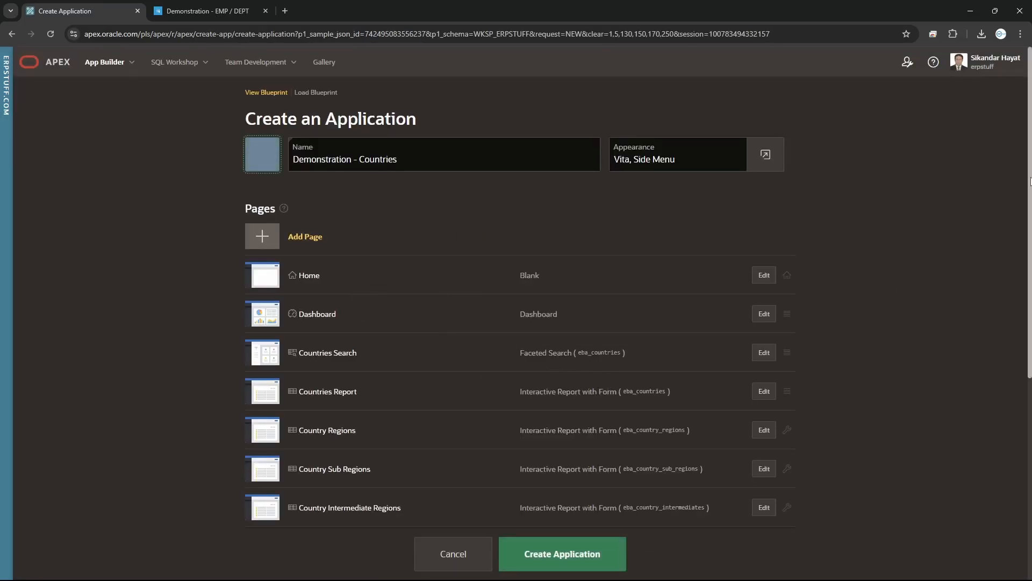
drag(1030, 181, 1027, 419)
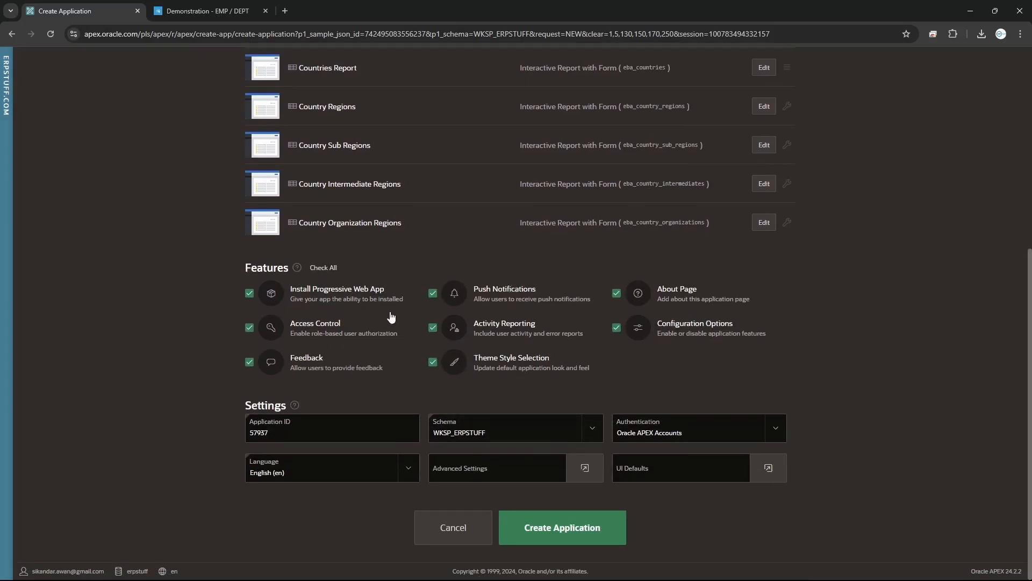
click(324, 271)
click(333, 272)
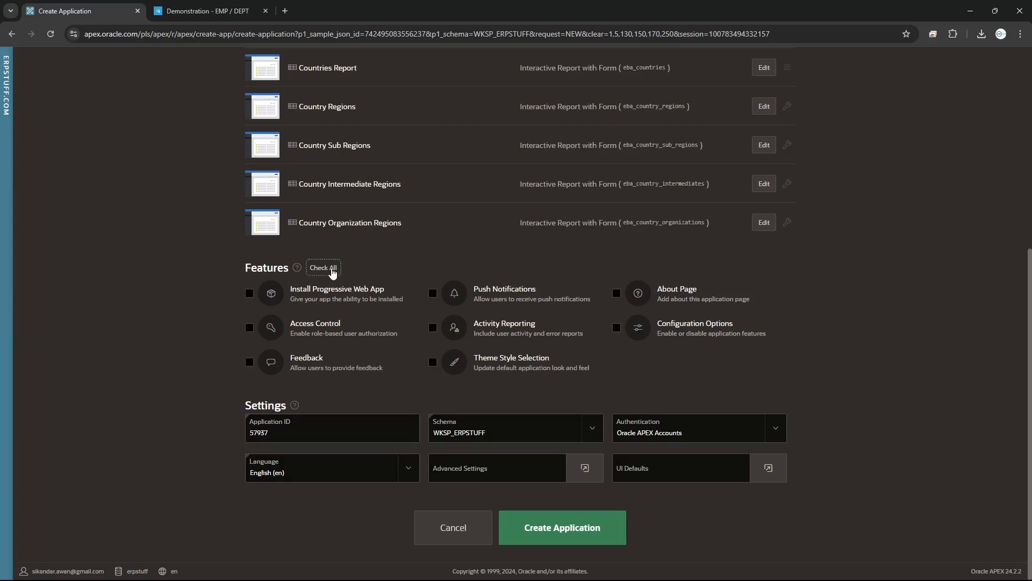
click(333, 273)
click(333, 272)
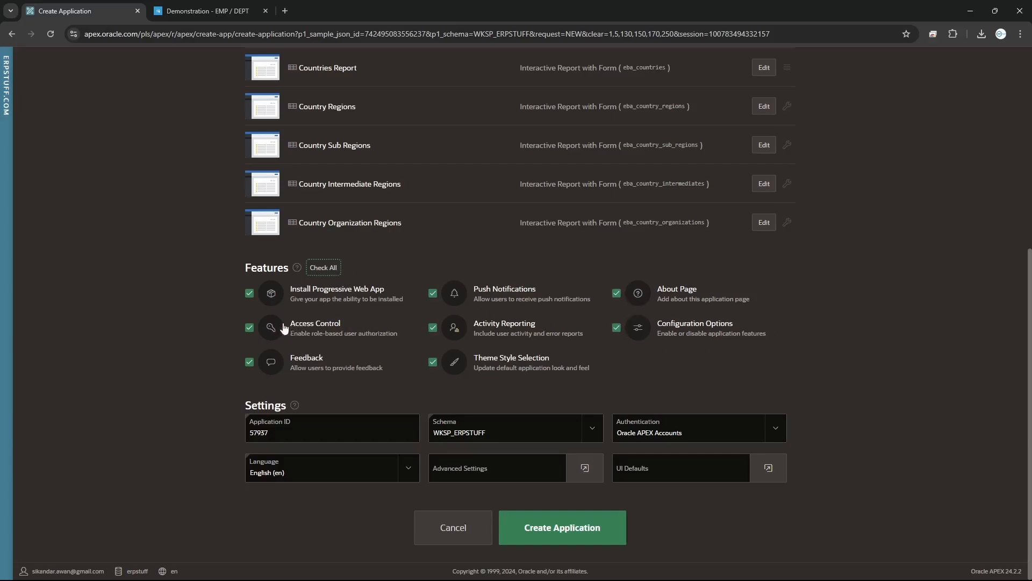
click(321, 271)
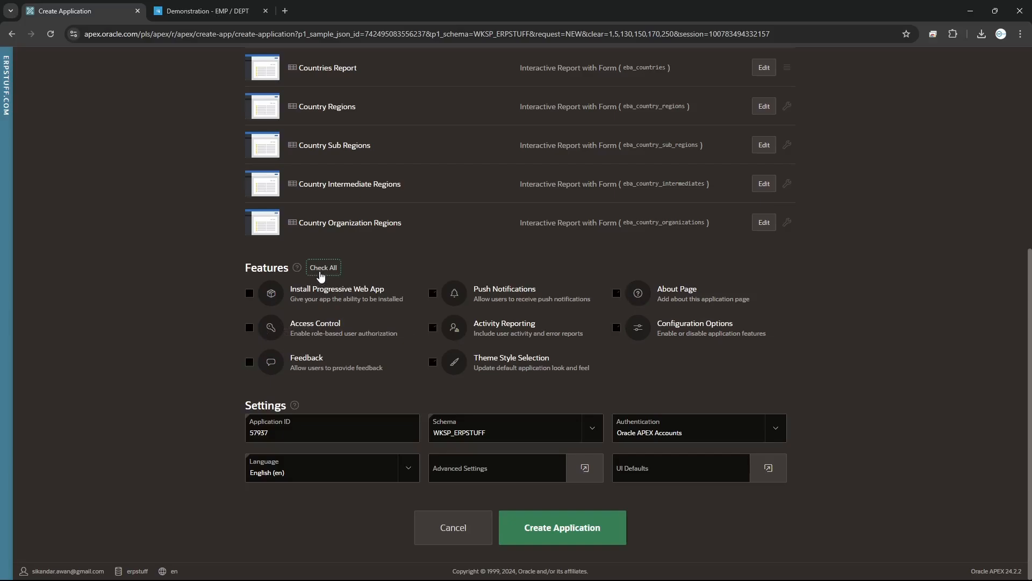
click(250, 328)
click(323, 269)
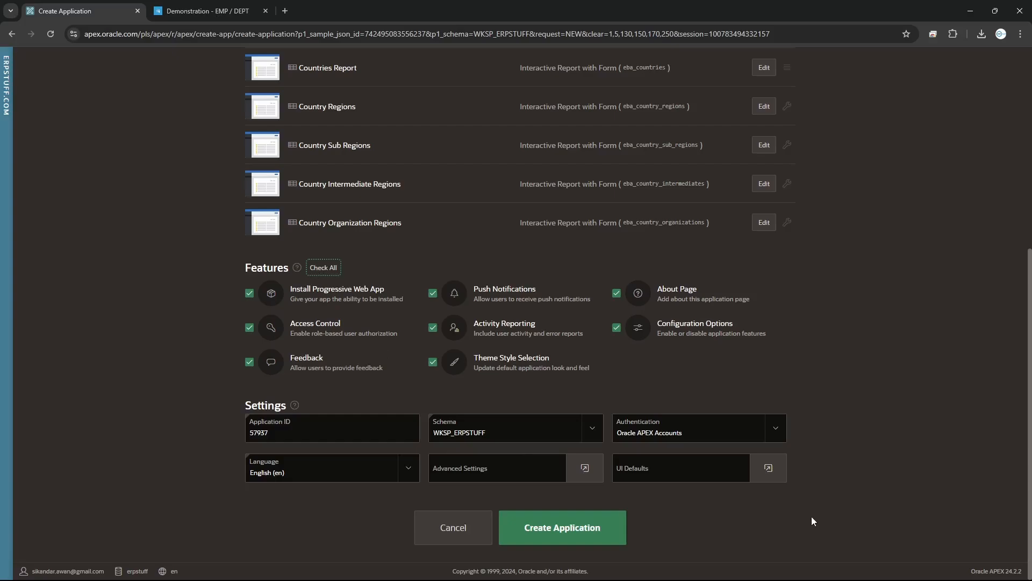
Create the Demonstration - Countries application, which becomes application 57937
click(553, 528)
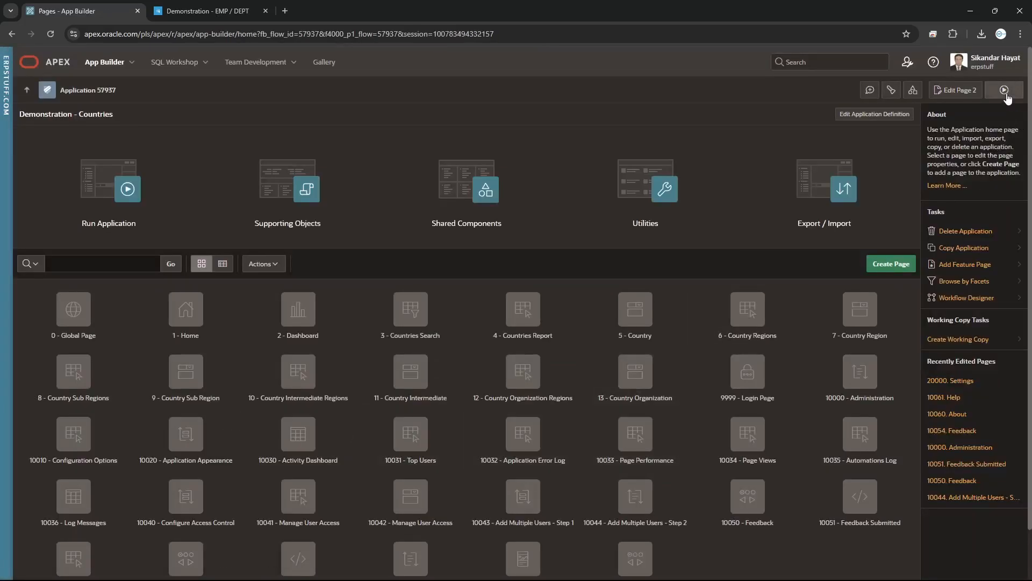
Run the Countries app, sign in with the saved ADMIN credentials, then return to App Builder
click(1004, 90)
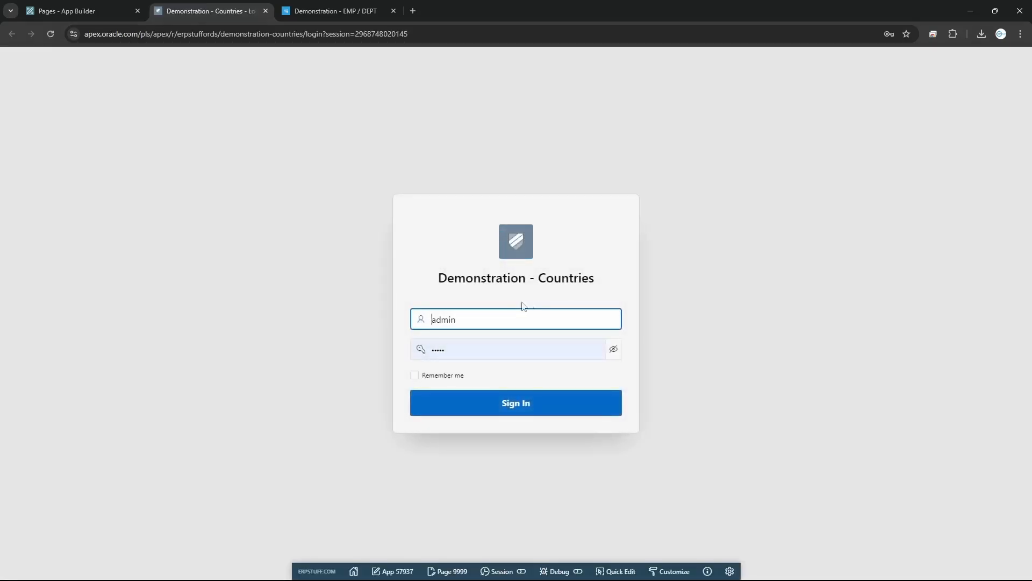
click(488, 318)
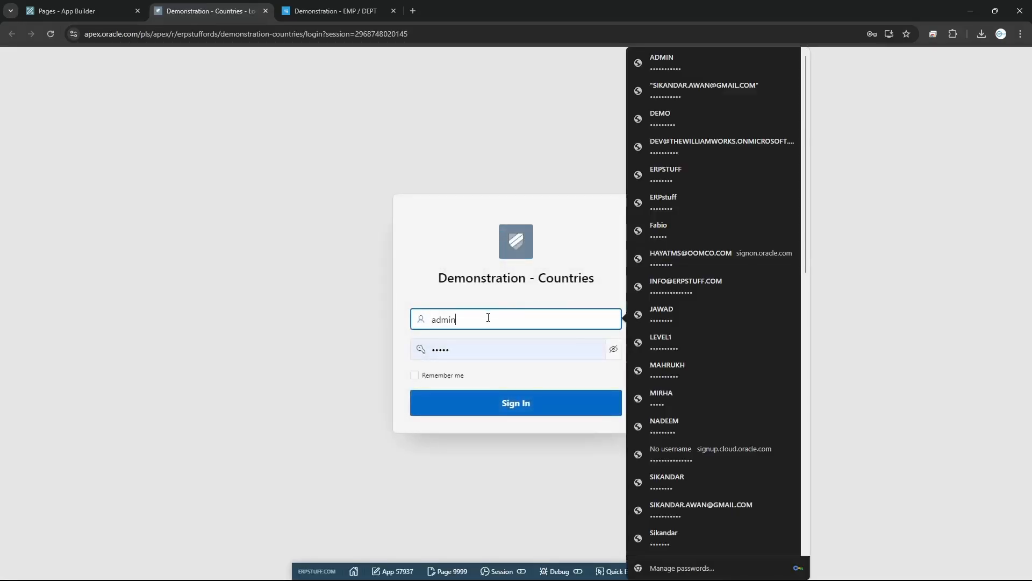
click(677, 62)
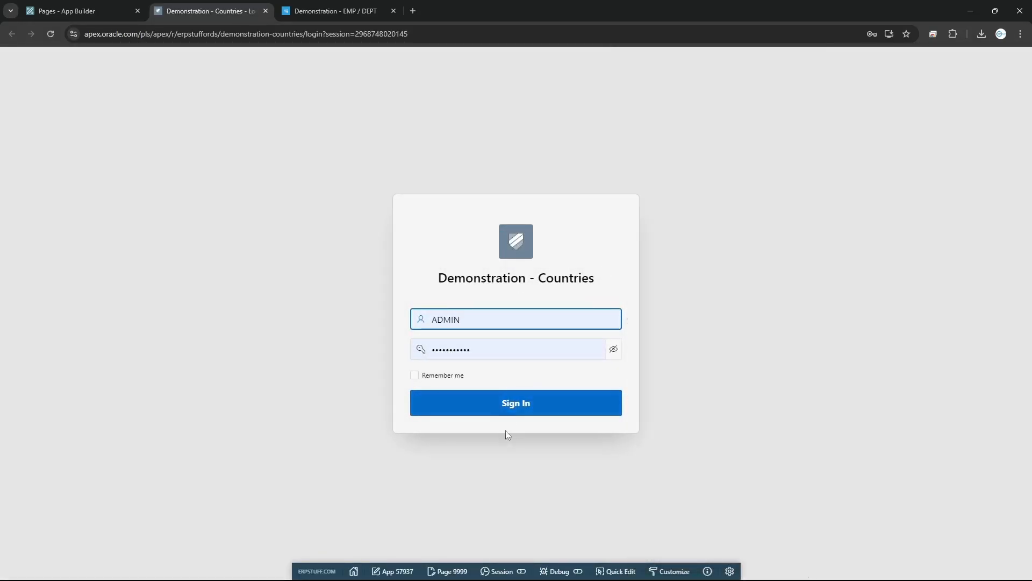
click(447, 379)
click(543, 404)
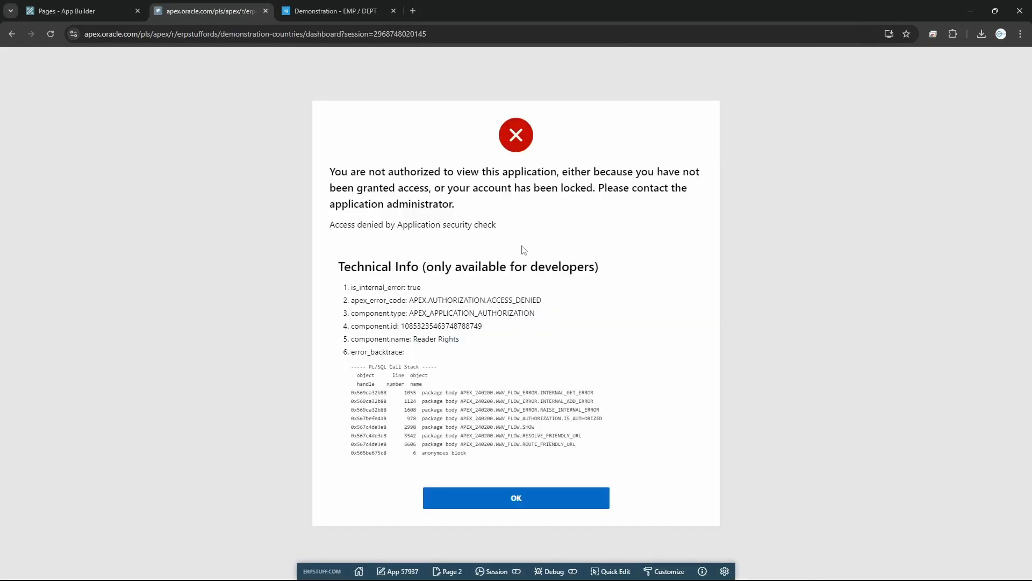
click(51, 12)
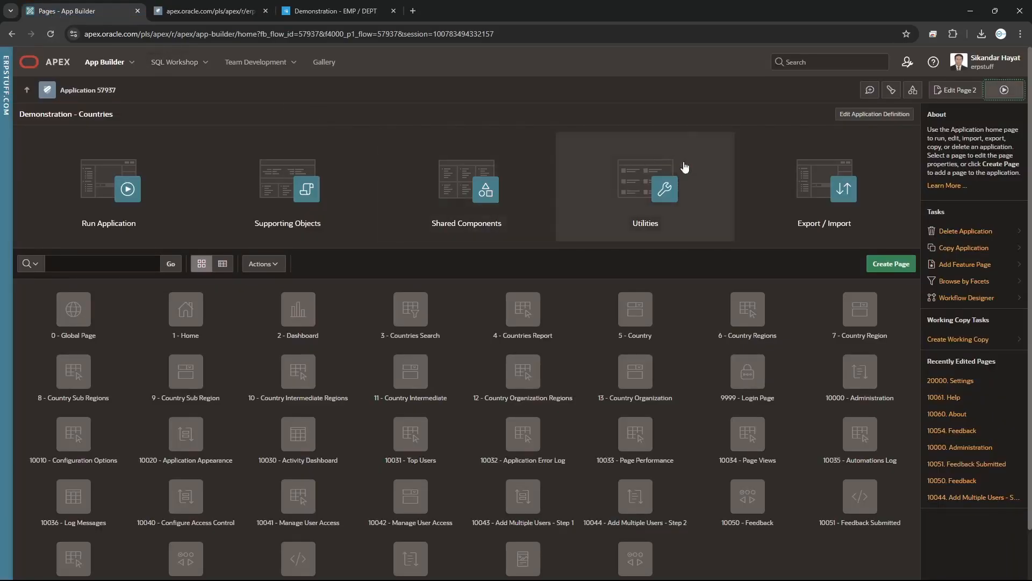
In Application Access Control, assign ADMIN the Administrator role and save
click(909, 91)
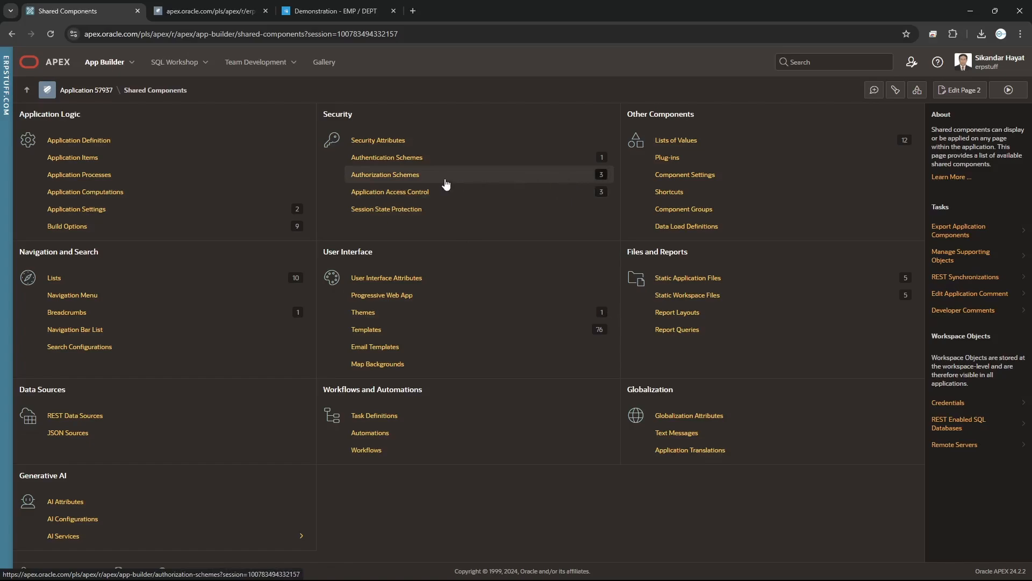
click(381, 178)
click(370, 193)
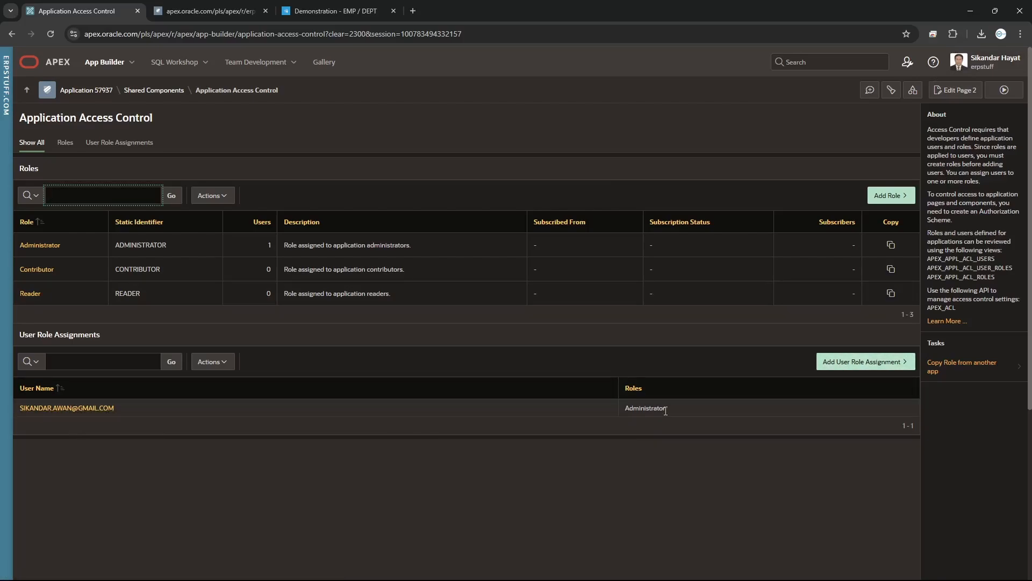
click(893, 361)
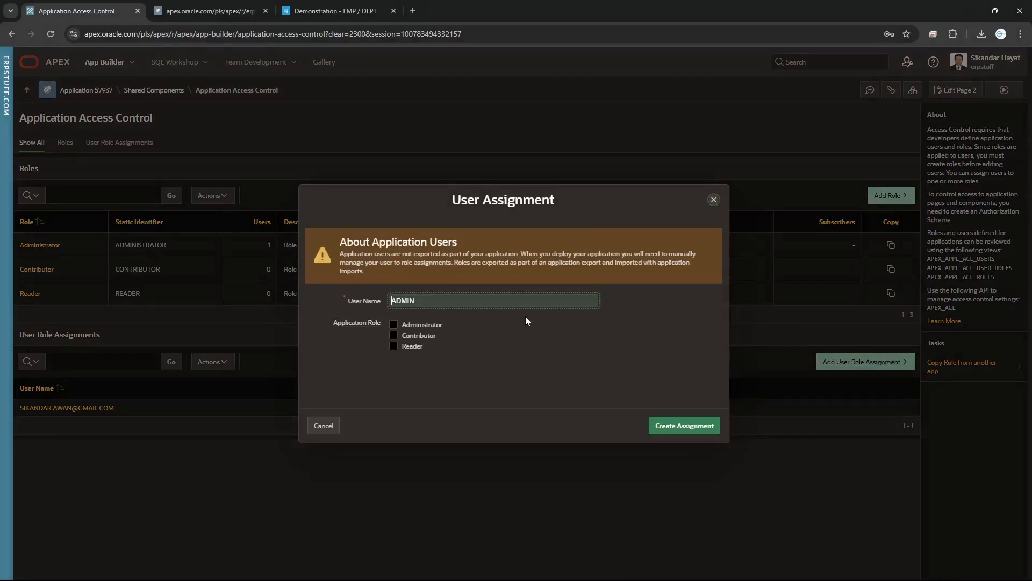
click(409, 326)
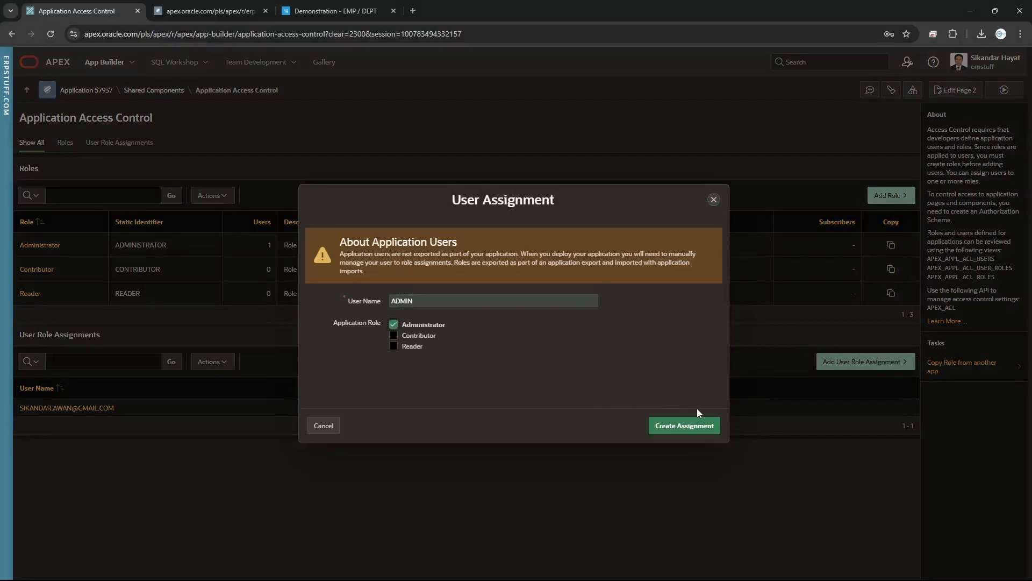
click(687, 426)
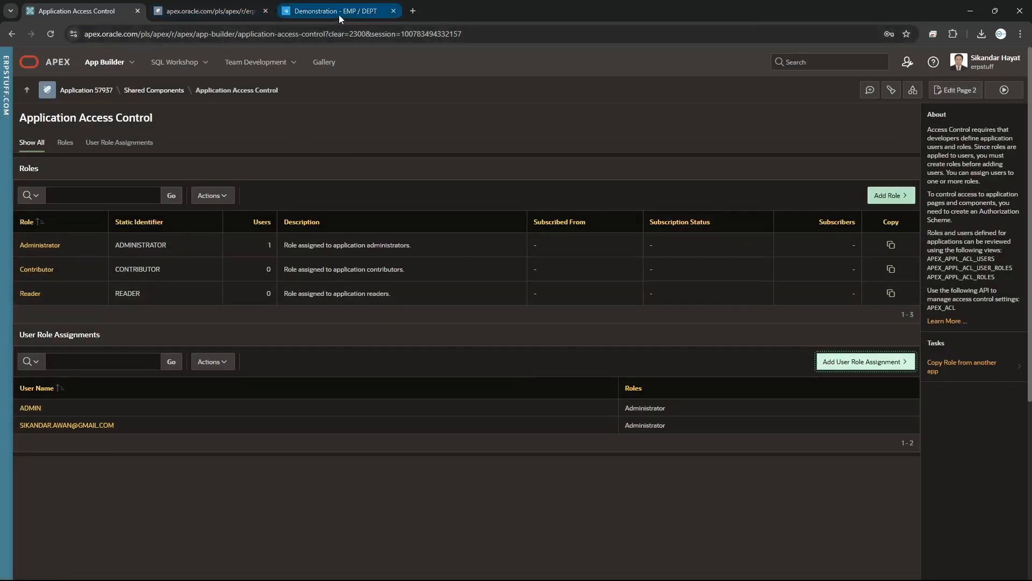
Run the Countries app, then strip the session parameter from the URL so the Dashboard loads
click(1005, 90)
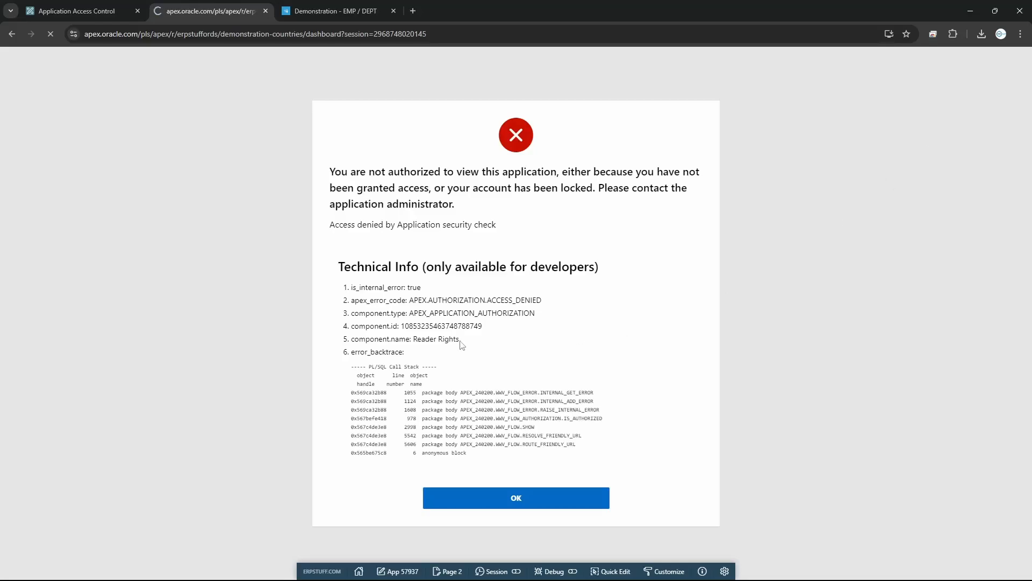
click(521, 501)
click(356, 36)
click(354, 36)
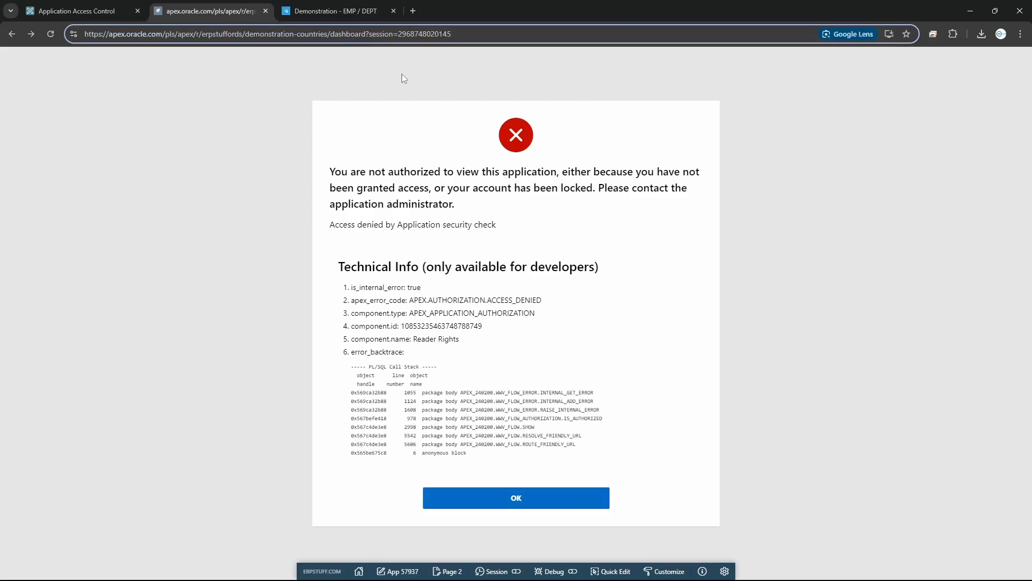
drag(399, 34, 534, 36)
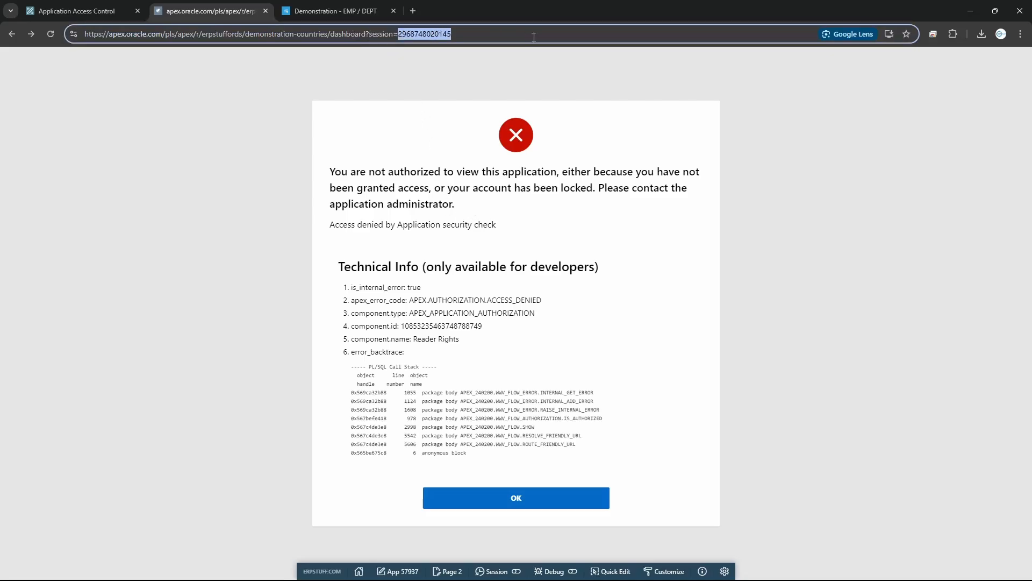
drag(369, 34, 466, 33)
key(BackSpace)
key(Return)
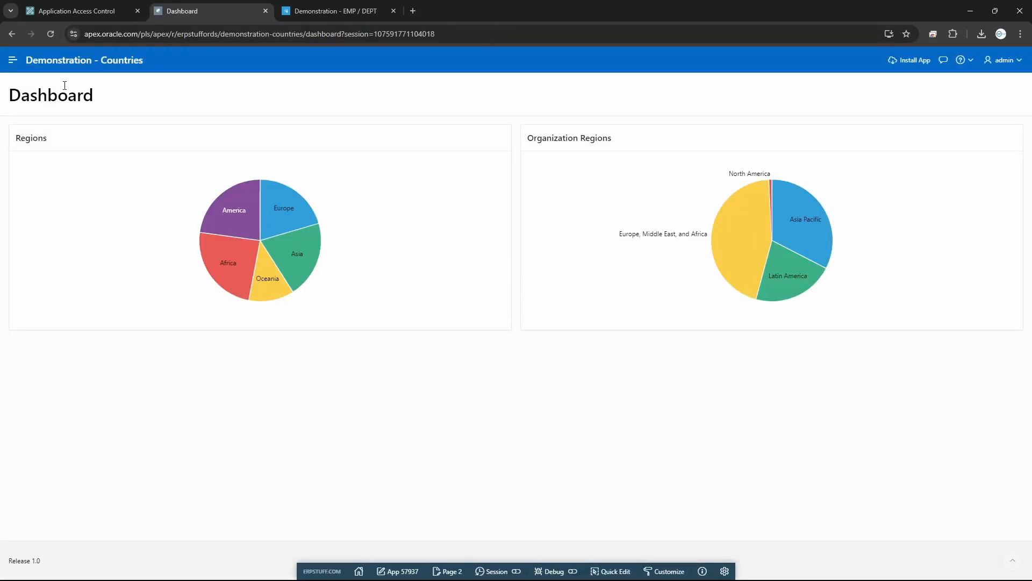
Open the Countries app's Administration page, which lists two Administrators
click(12, 61)
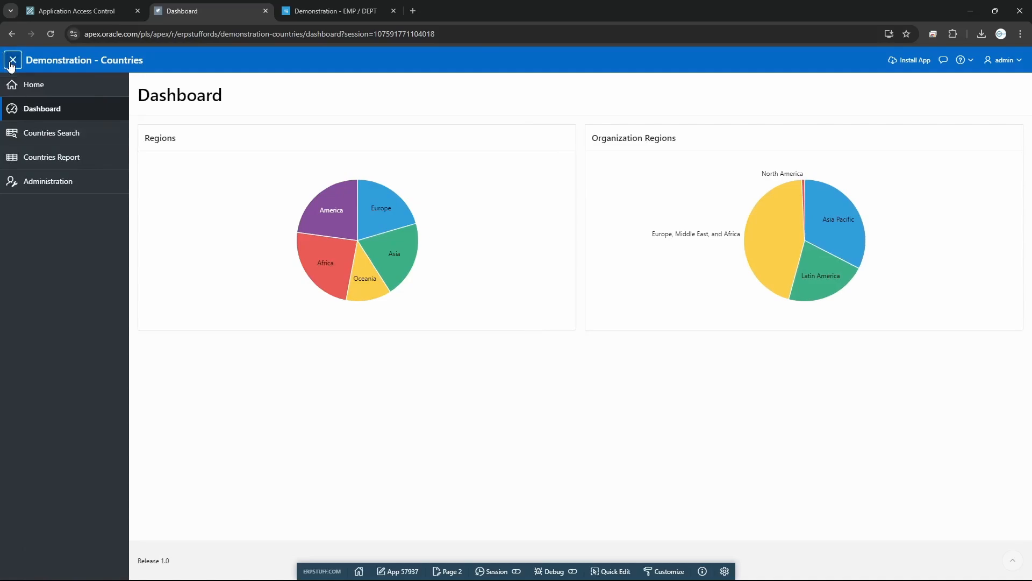
click(56, 189)
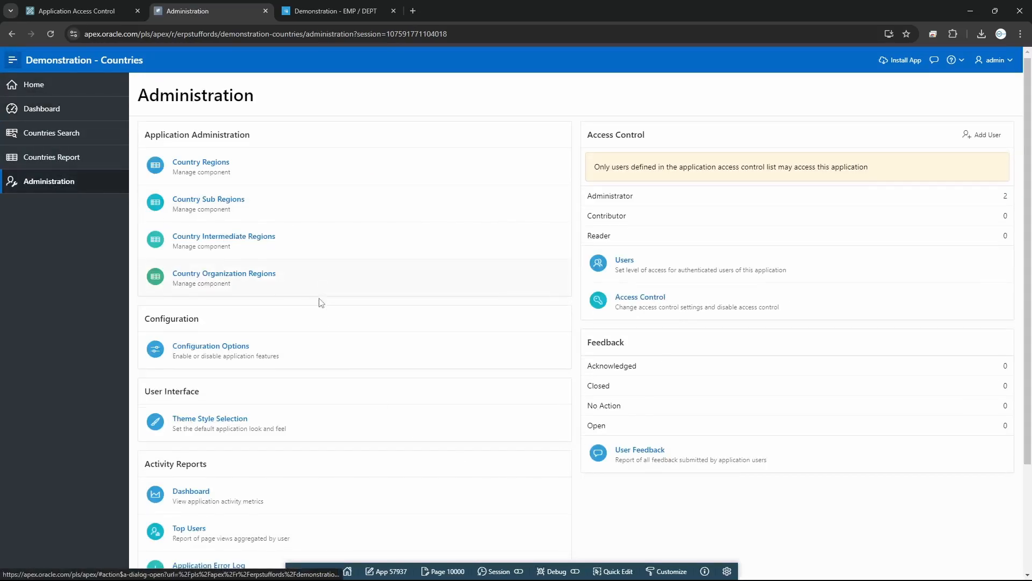
scroll(320, 301, down, 3)
scroll(366, 355, up, 3)
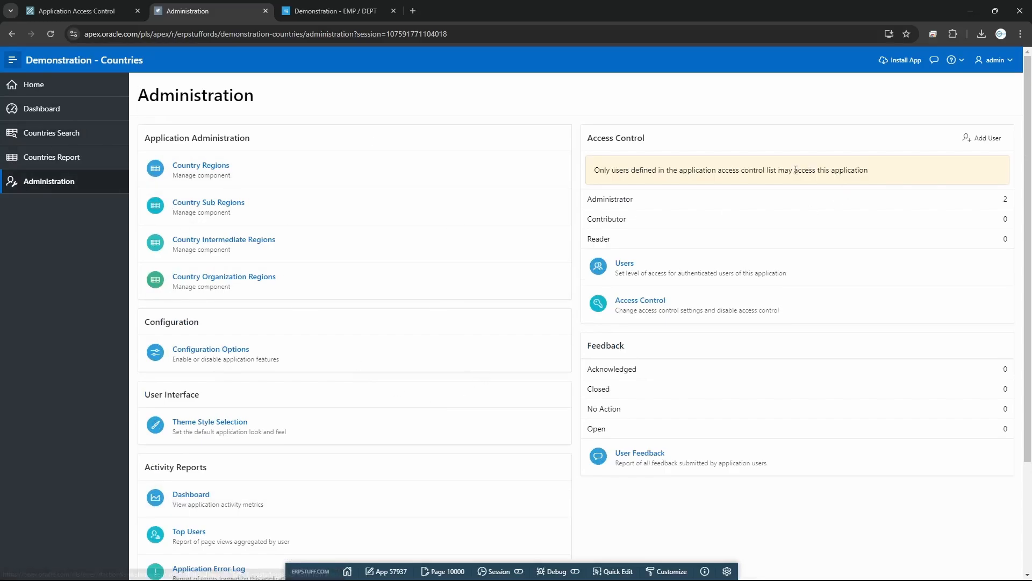
Open and close the Feedback form, then return to App 57937 in the builder
click(935, 61)
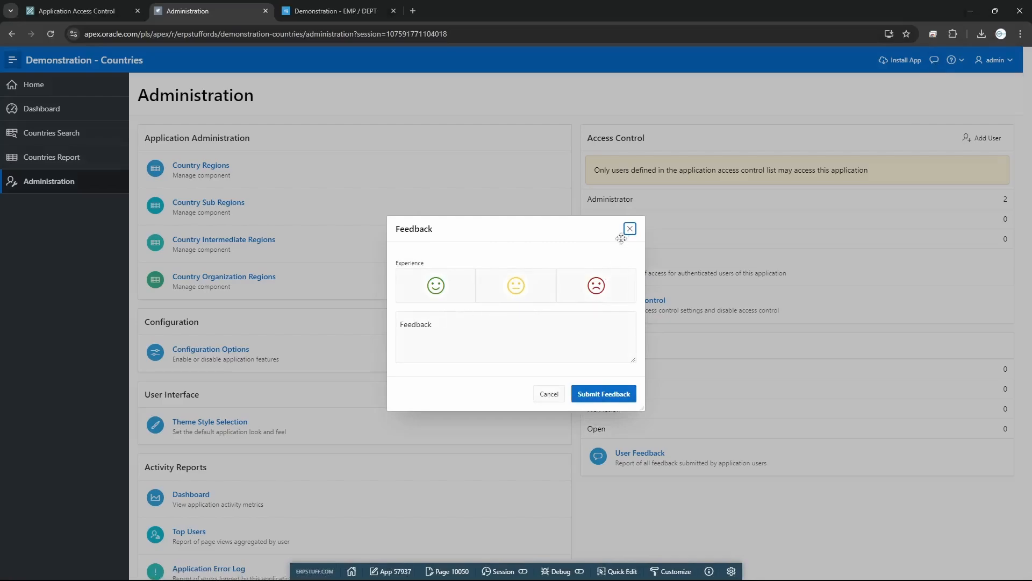
click(627, 232)
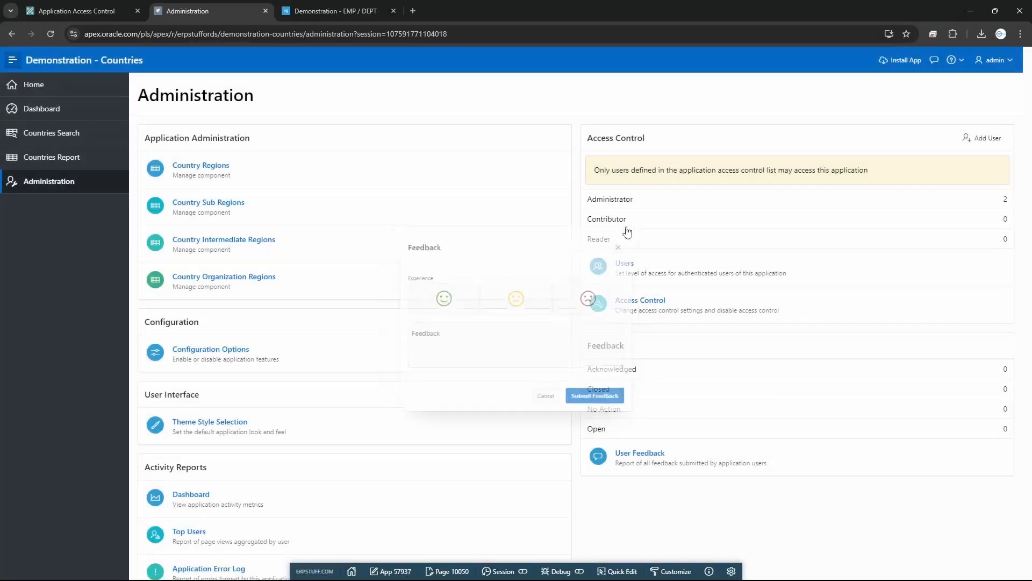
click(391, 571)
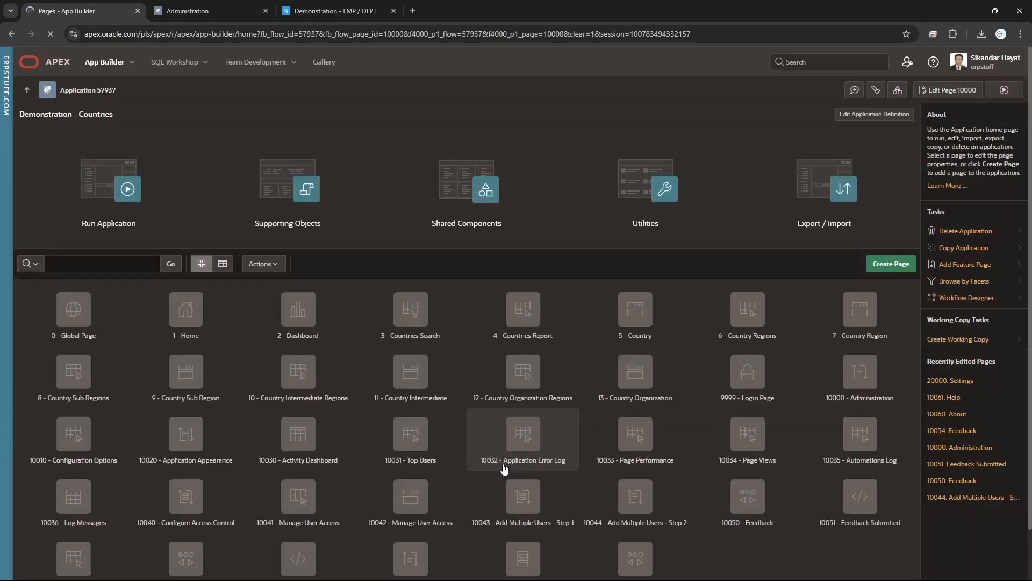
Start a new page and compare the Component, Feature and Legacy page types, ending on Feature
click(889, 267)
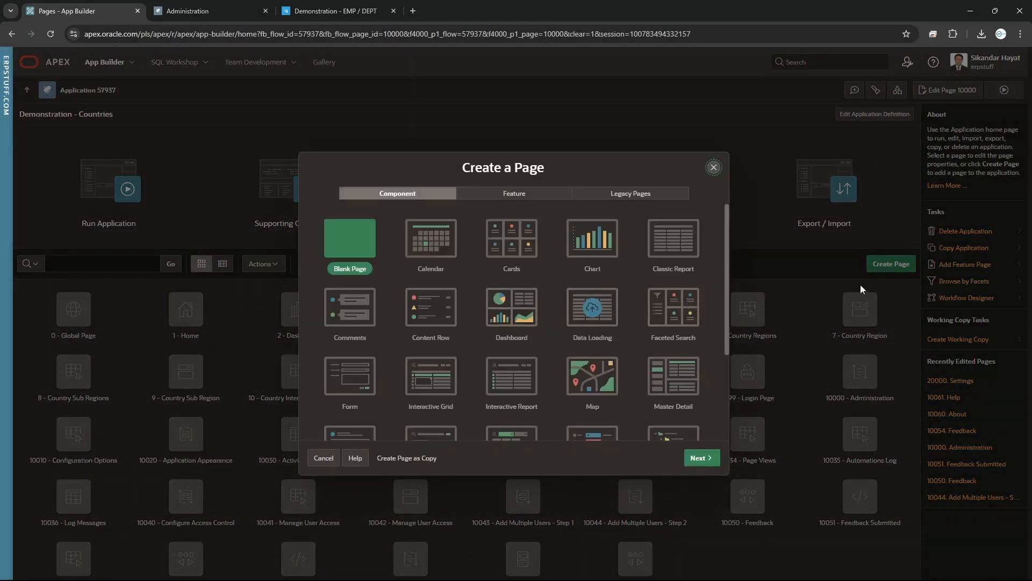
click(533, 199)
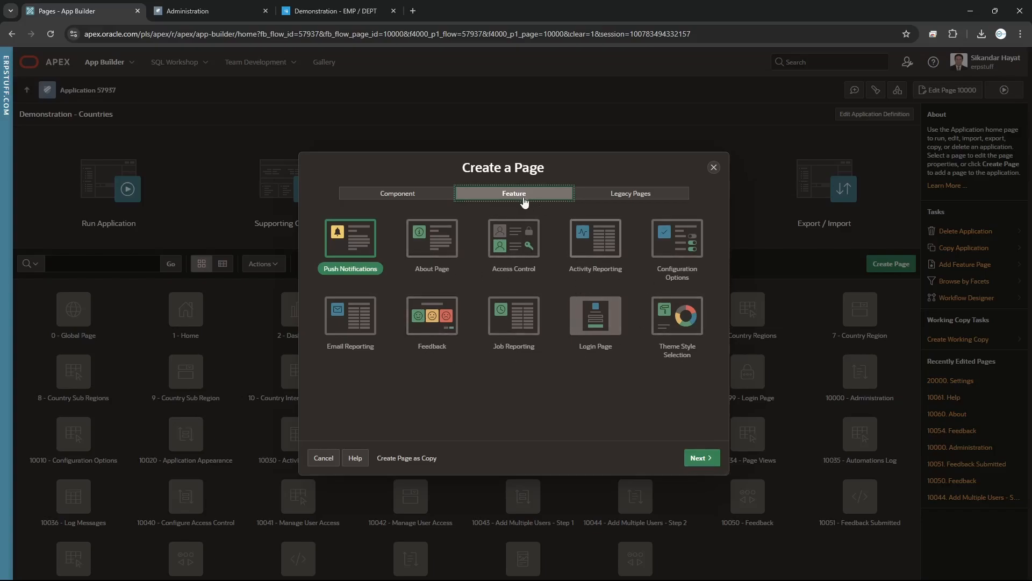
click(619, 197)
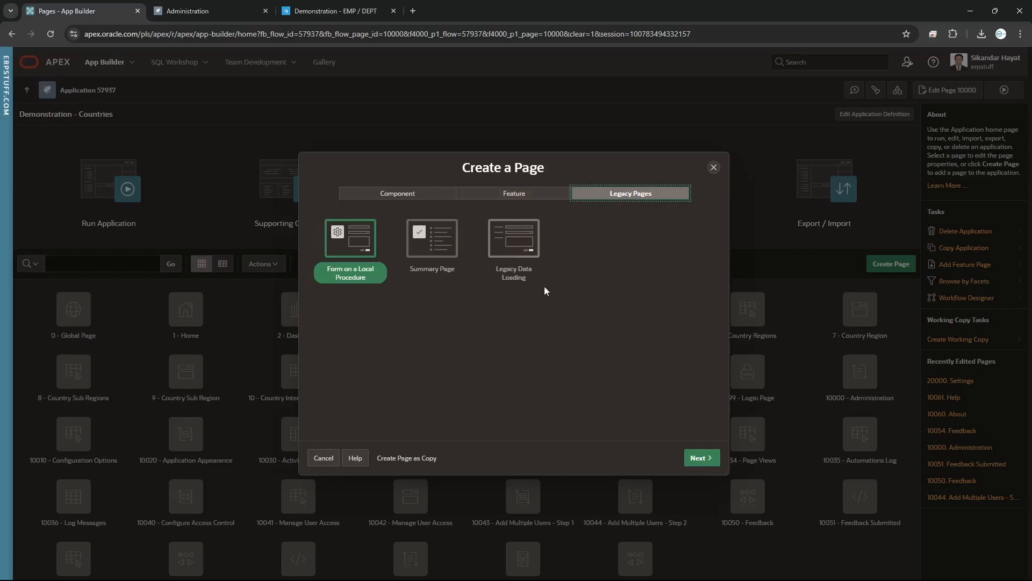
click(398, 199)
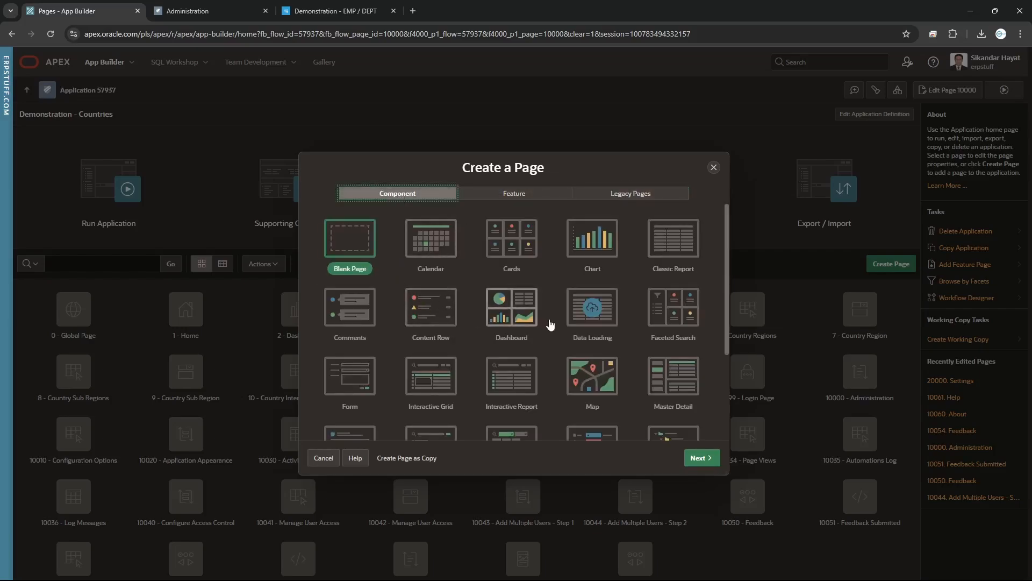
scroll(549, 323, down, 3)
scroll(550, 336, up, 3)
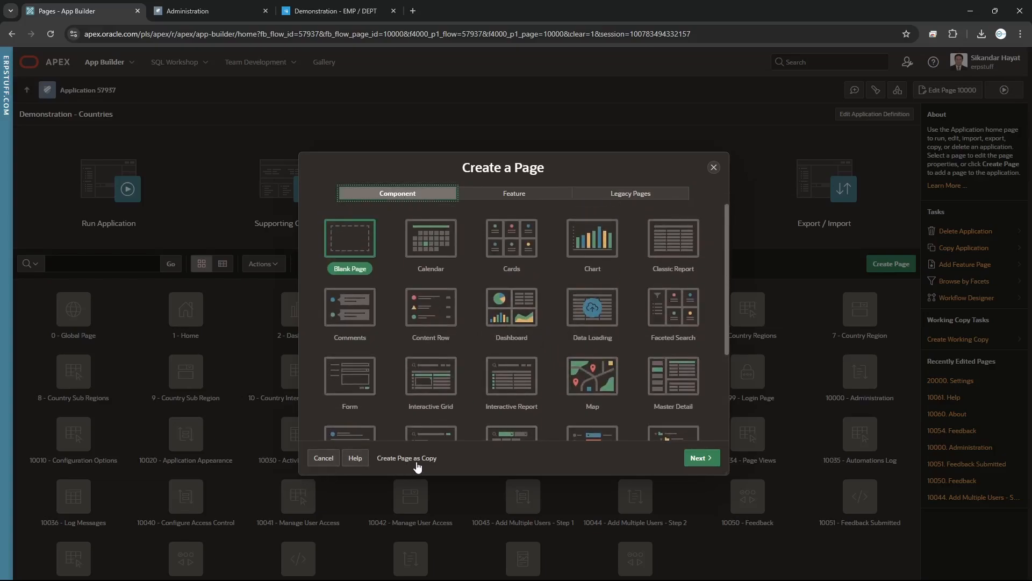
click(514, 194)
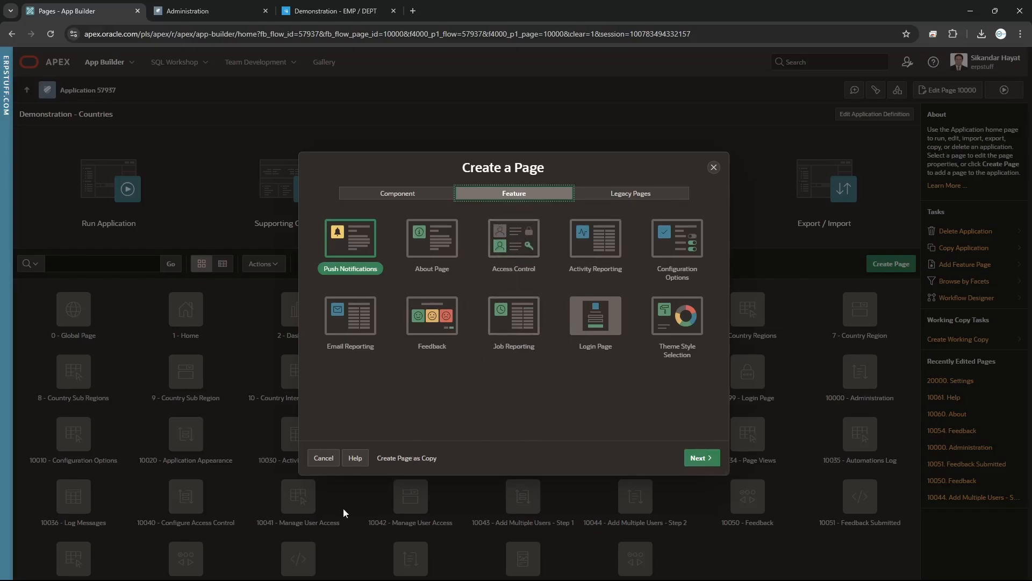
Cancel the new page and open the EMP / DEPT app's Administration page
click(326, 460)
click(324, 11)
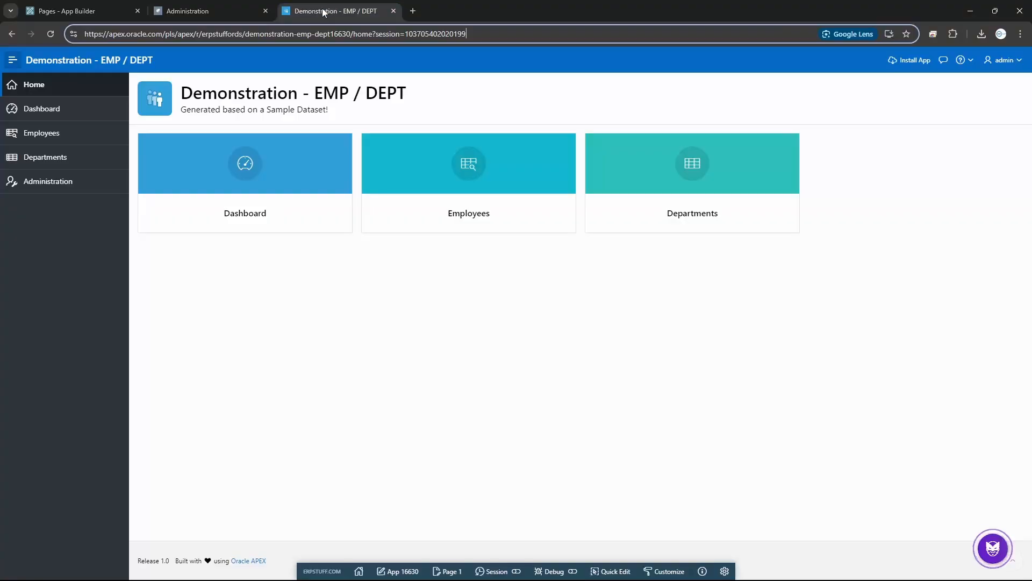
click(60, 184)
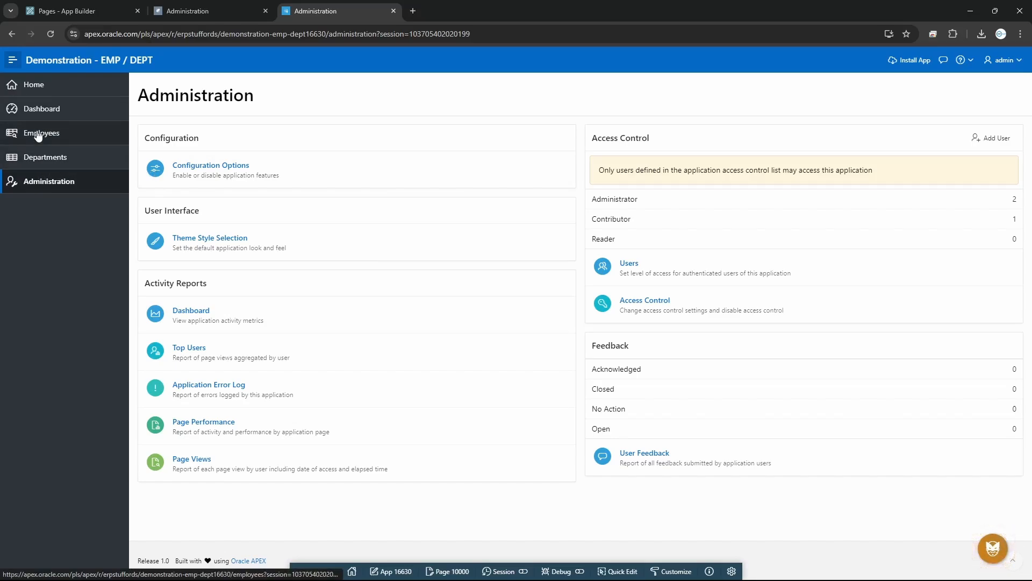
Compare the Countries and EMP / DEPT Administration pages and the builder home across browser tabs
click(211, 14)
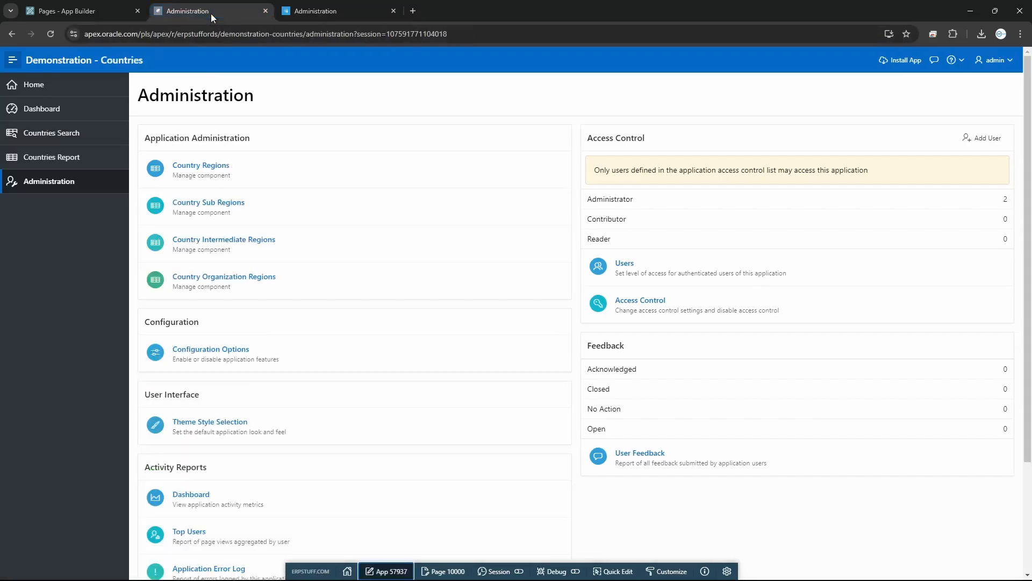
click(84, 15)
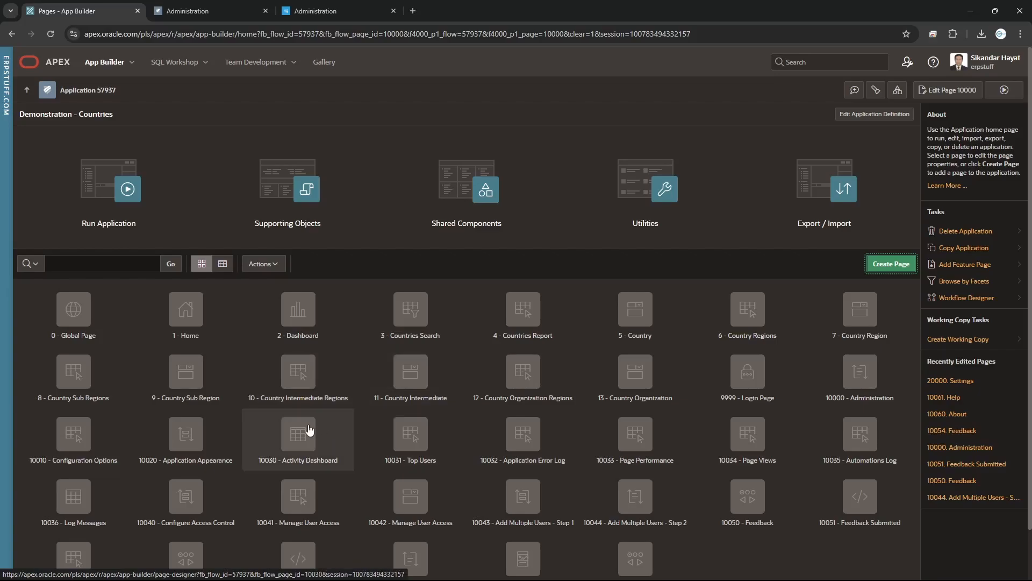
click(192, 12)
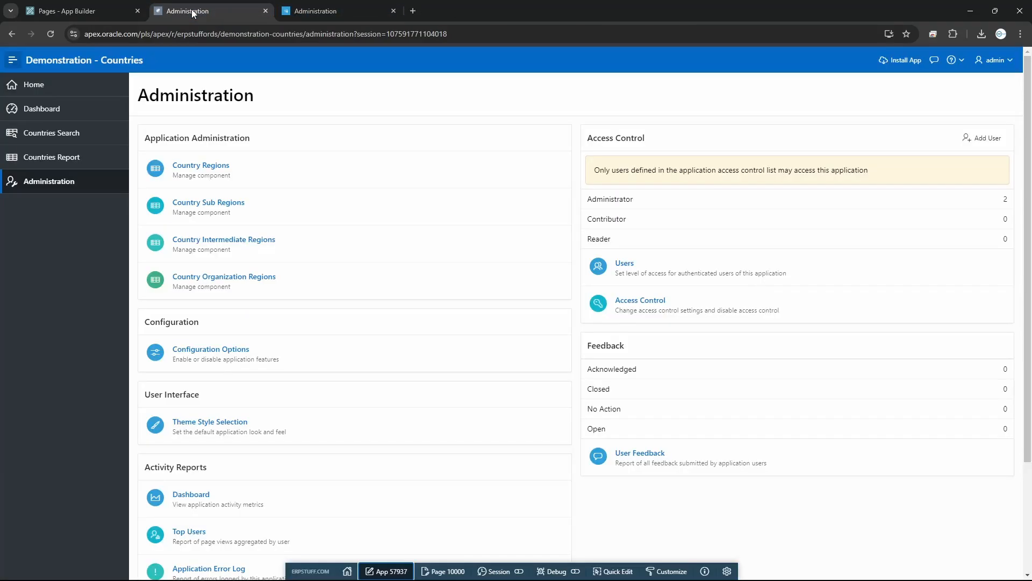
click(317, 12)
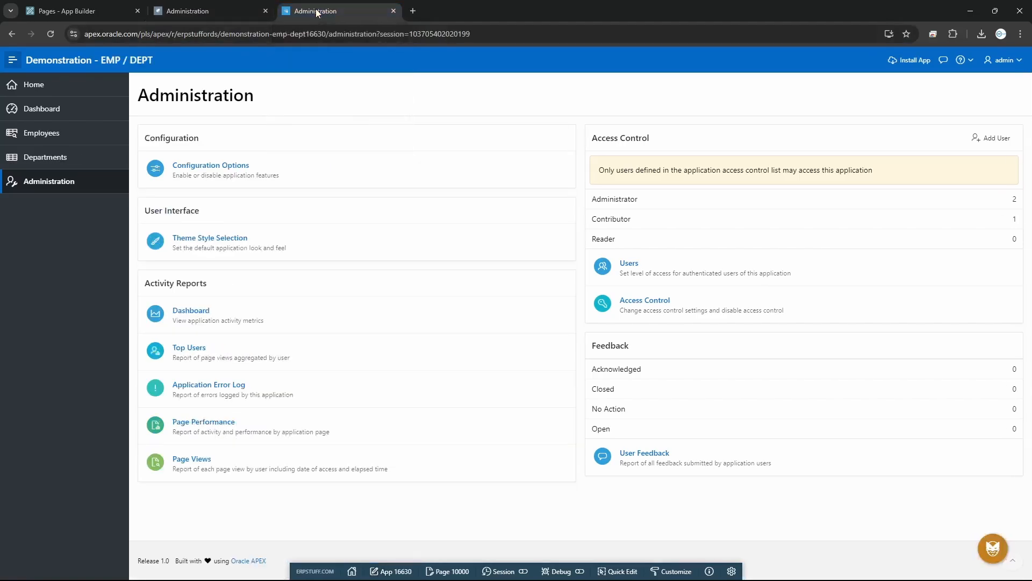